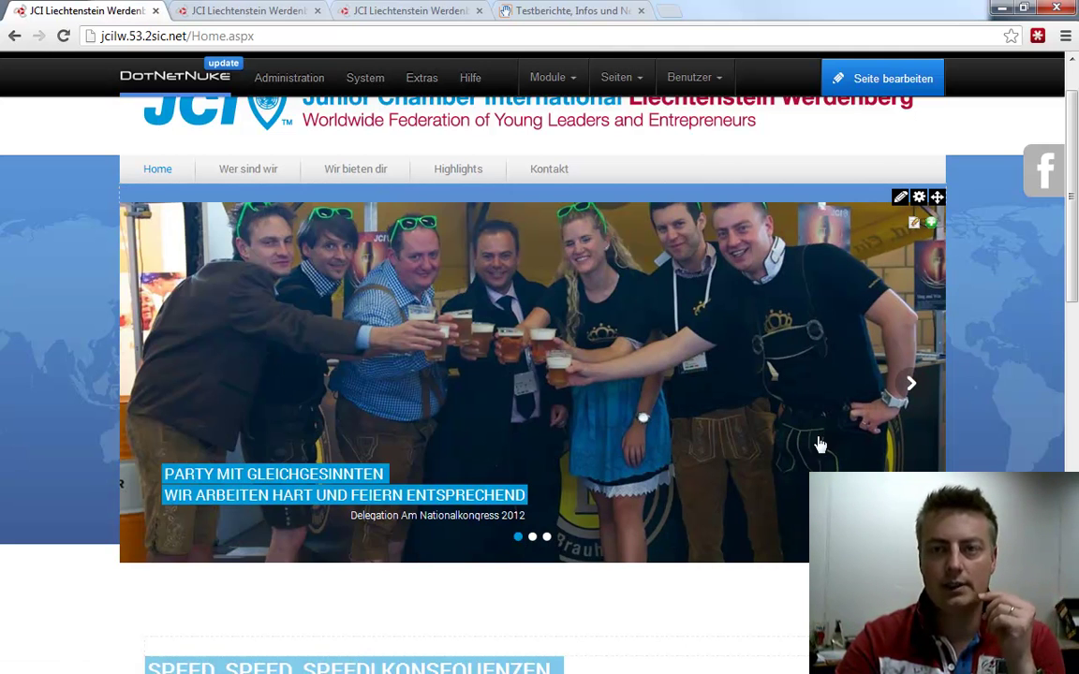
# Reload the home page and open the Edit Item form for the slider's 'Soziales Engagement' slide
pyautogui.click(465, 435)
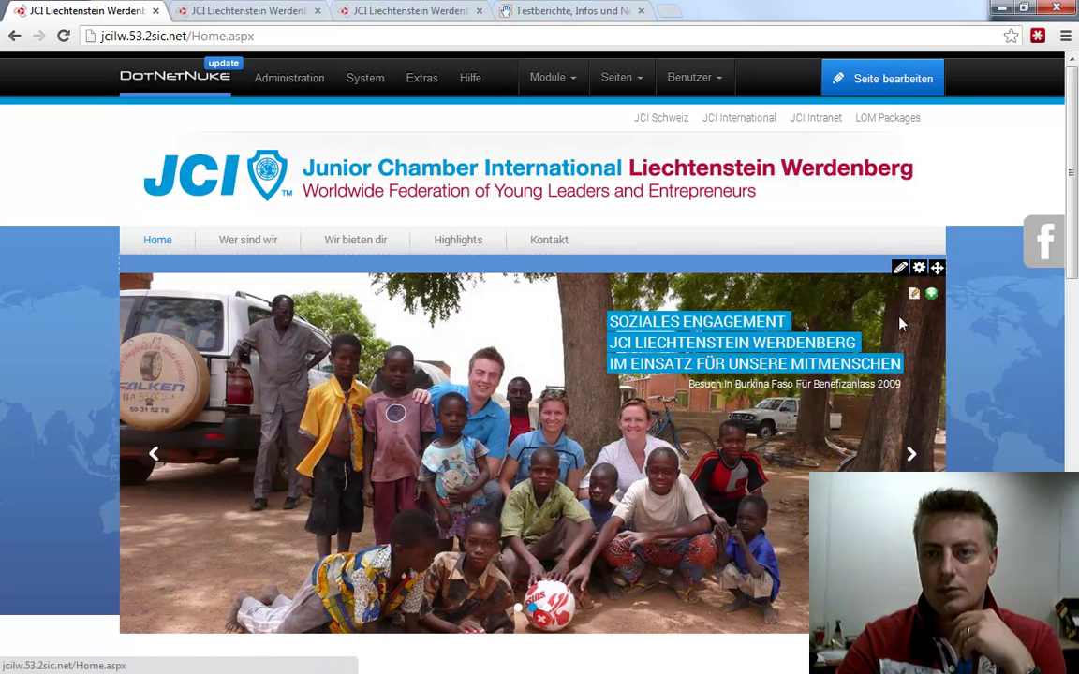
pyautogui.click(913, 296)
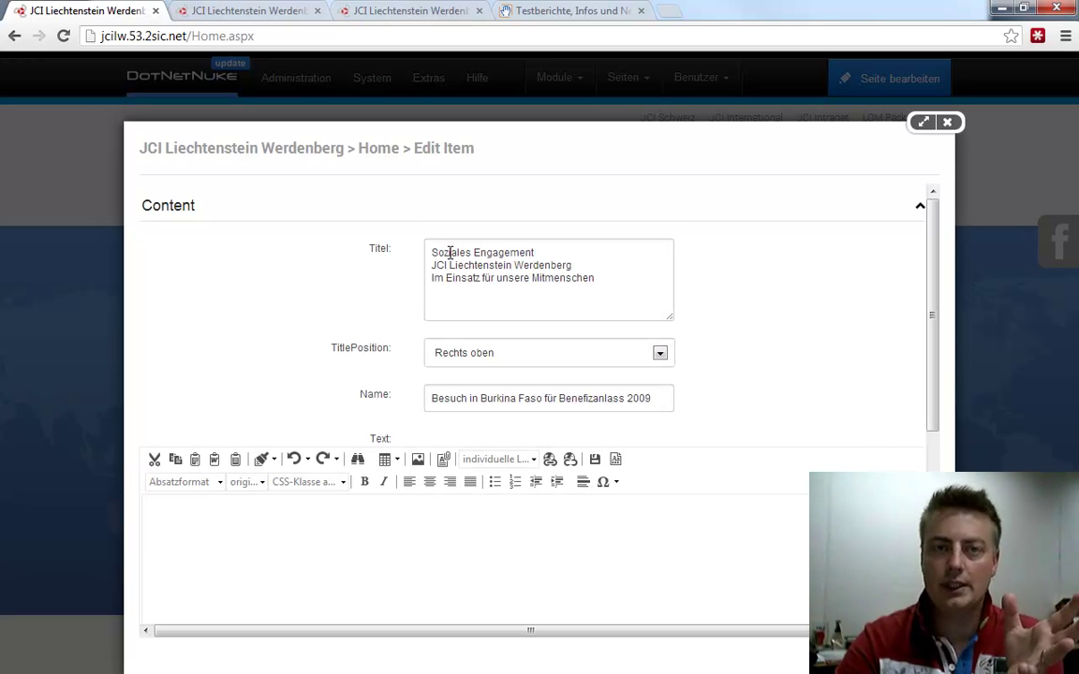
# Inspect the slide's title and leave its title position at 'Rechts oben'
pyautogui.moveTo(450, 251); pyautogui.dragTo(647, 297)
pyautogui.click(647, 297)
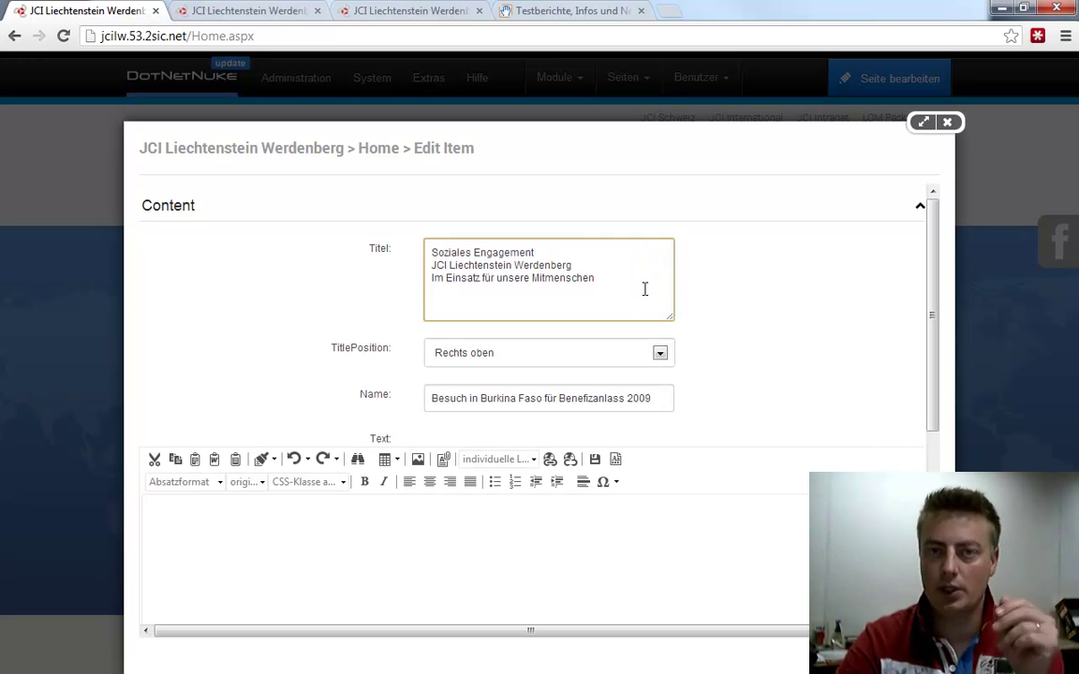
pyautogui.click(539, 360)
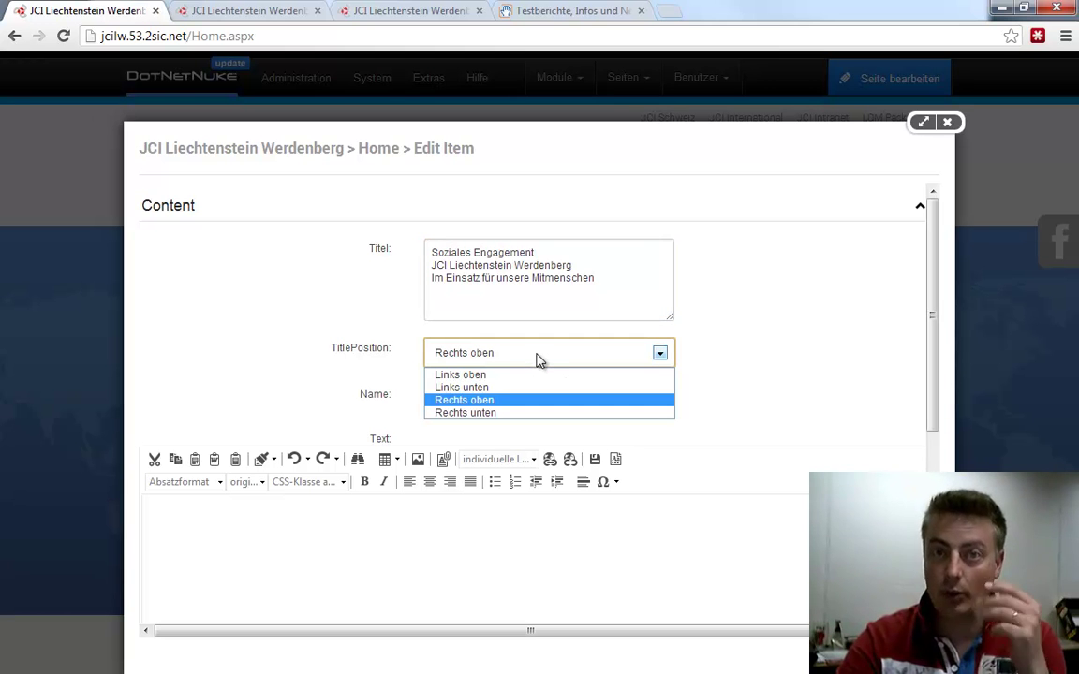
pyautogui.click(538, 359)
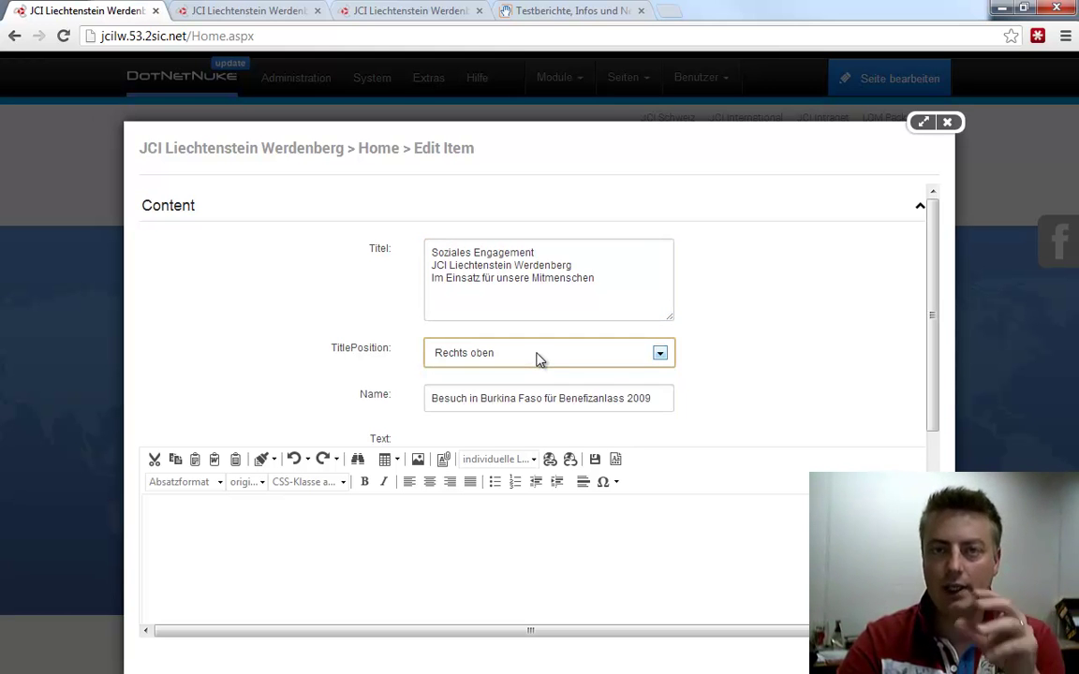
# Review the slide name and the rest of the dialog unchanged, then go to the LOM Packages tab
pyautogui.moveTo(433, 404); pyautogui.dragTo(700, 406)
pyautogui.click(698, 406)
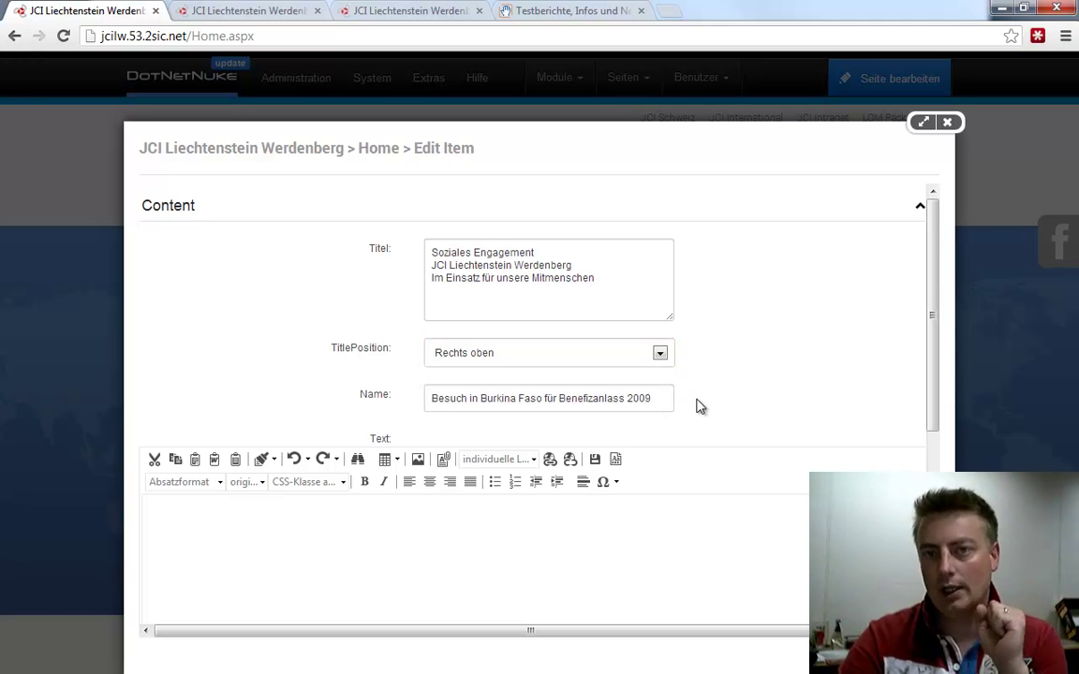
pyautogui.scroll(-5, 699, 404)
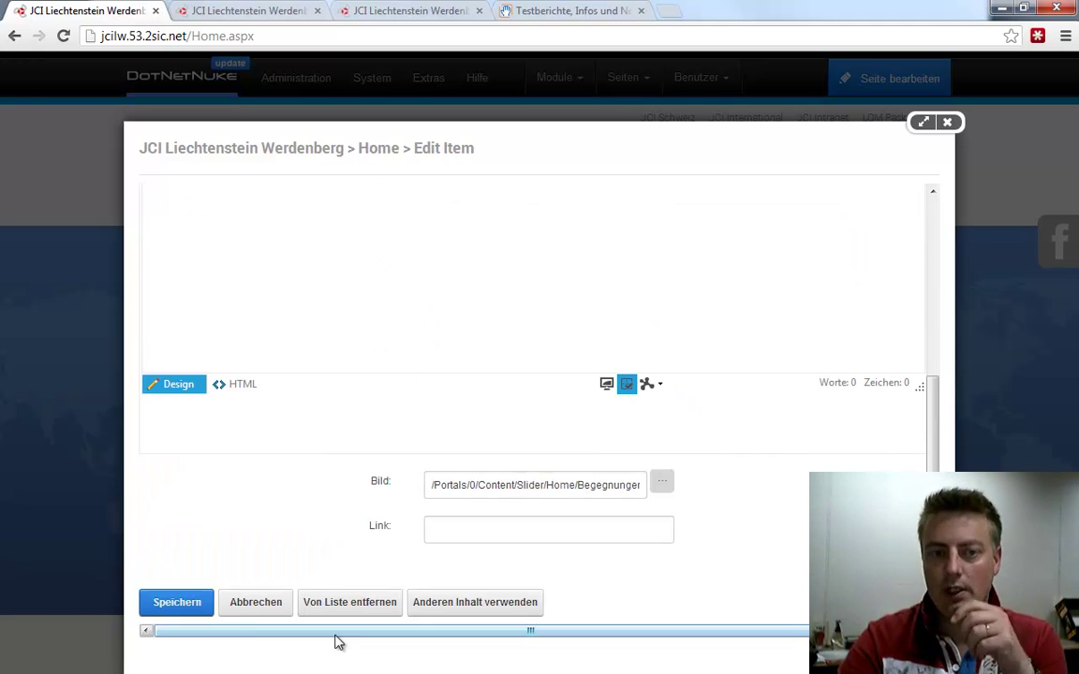
pyautogui.scroll(5, 342, 497)
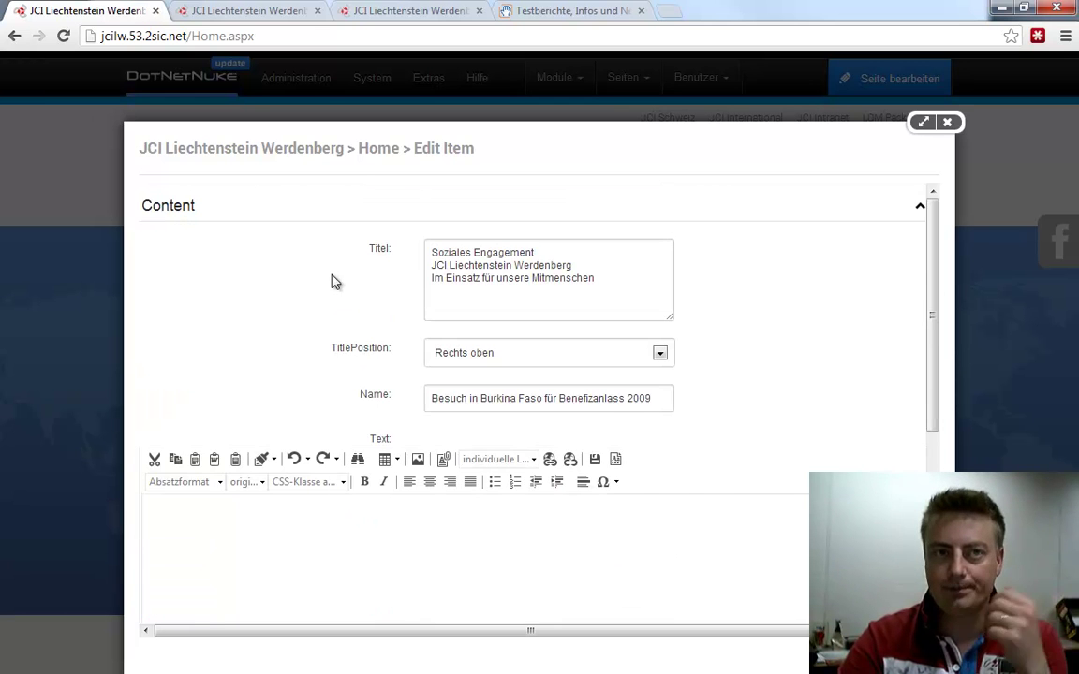
pyautogui.click(274, 11)
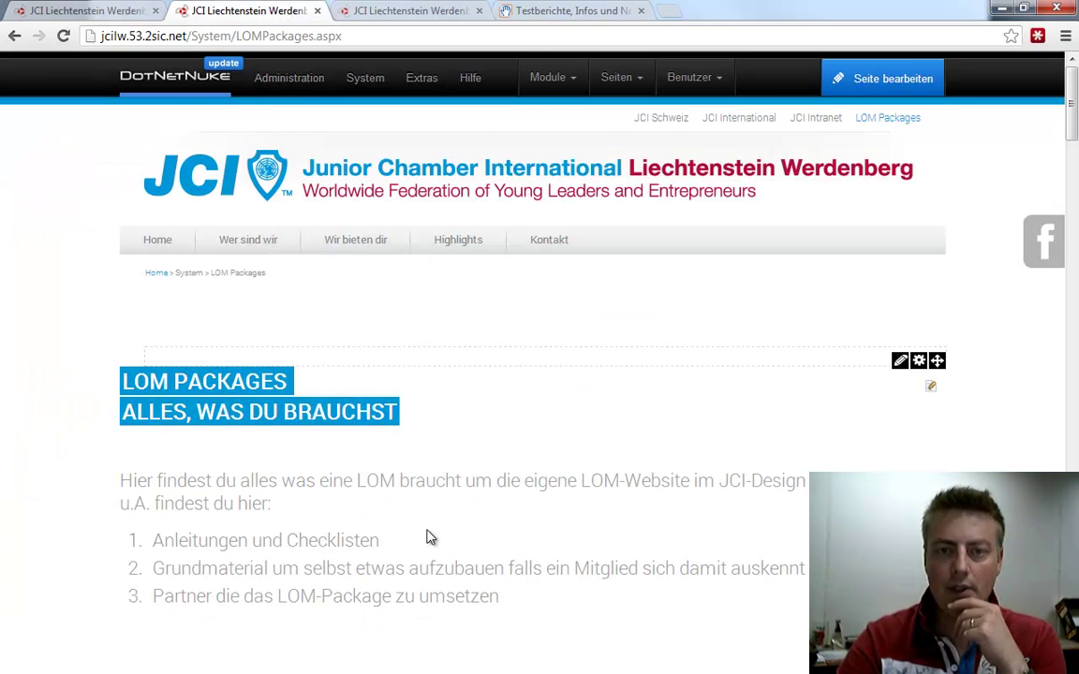
# Switch to the Kontakt tab, reload it with F5 for editing, and scroll through the contact entries
pyautogui.scroll(-1, 440, 536)
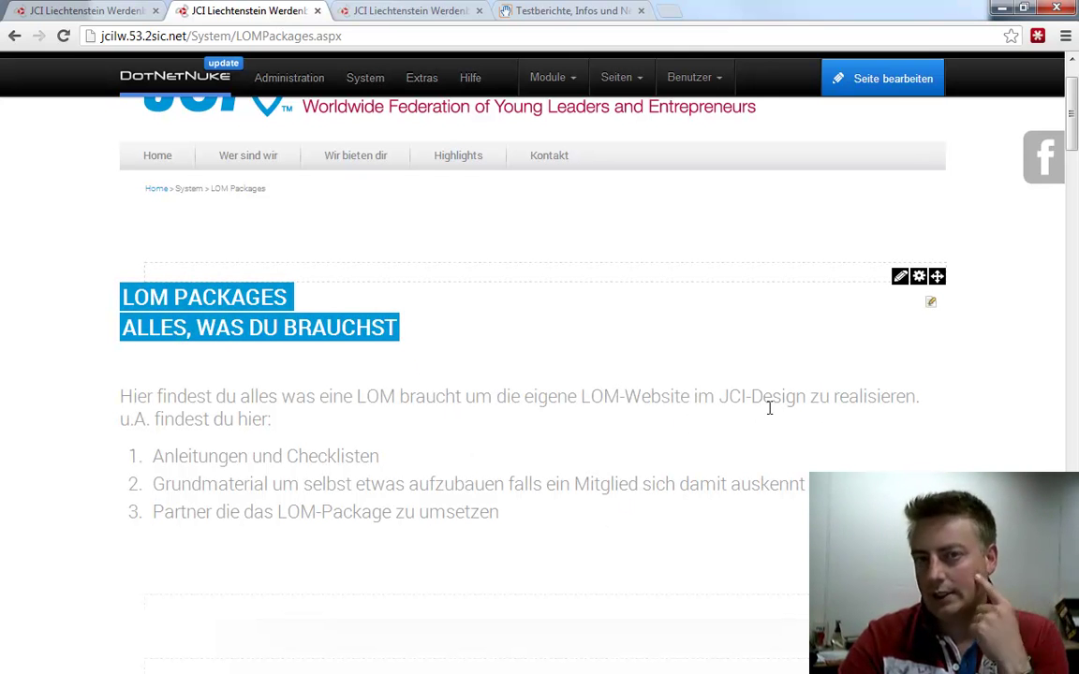
pyautogui.click(426, 14)
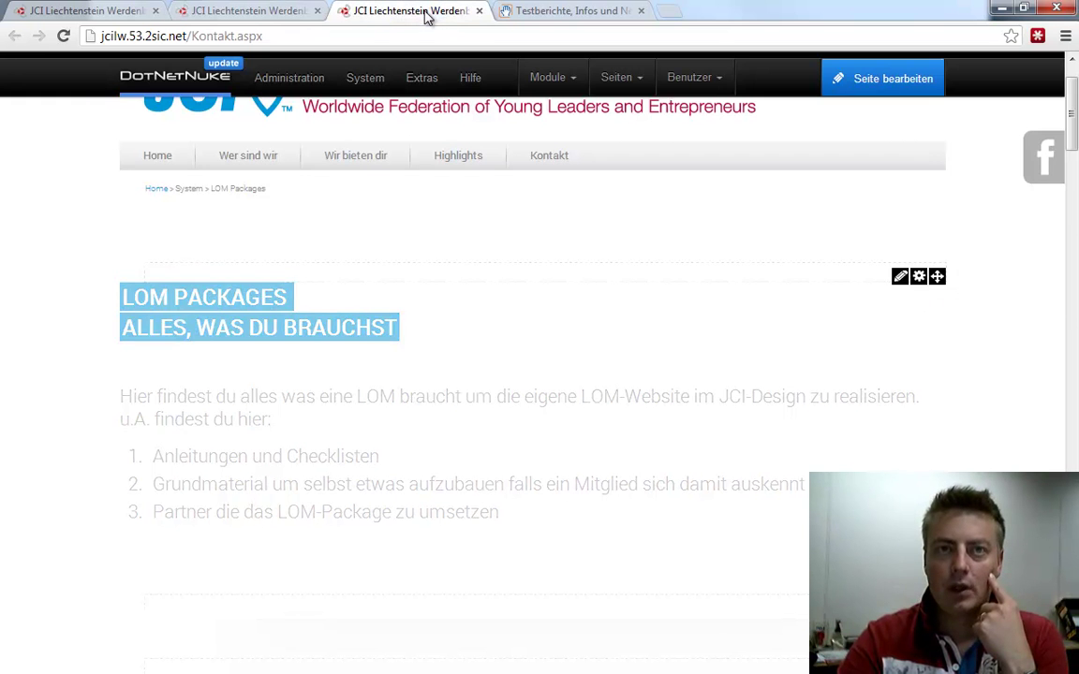
pyautogui.scroll(-1, 428, 402)
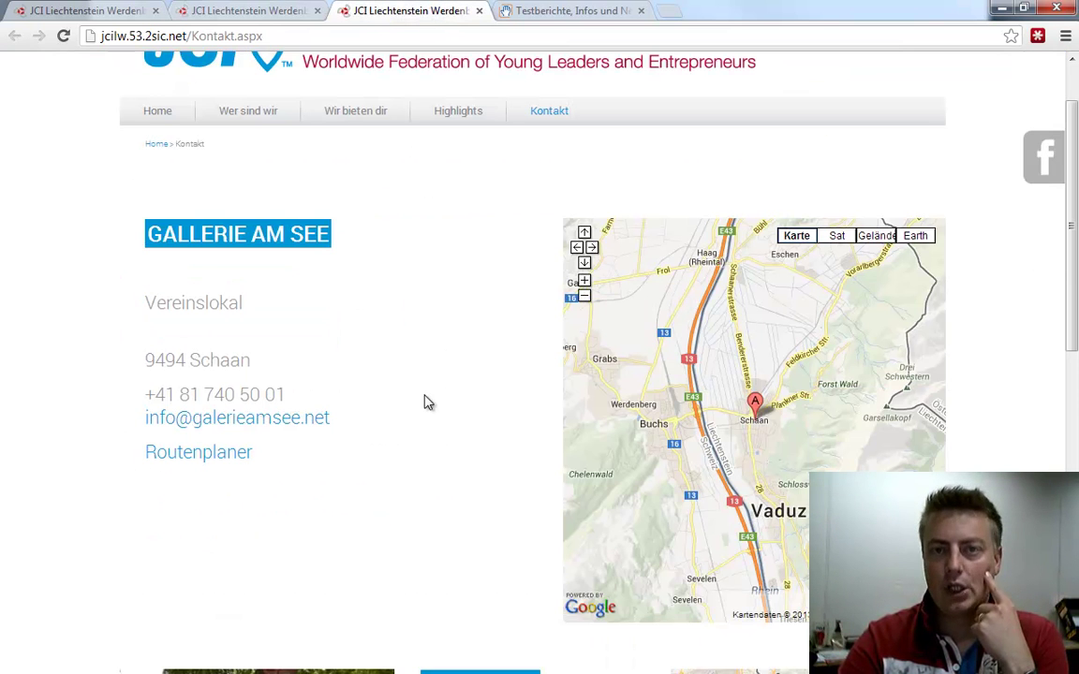
pyautogui.scroll(1, 440, 367)
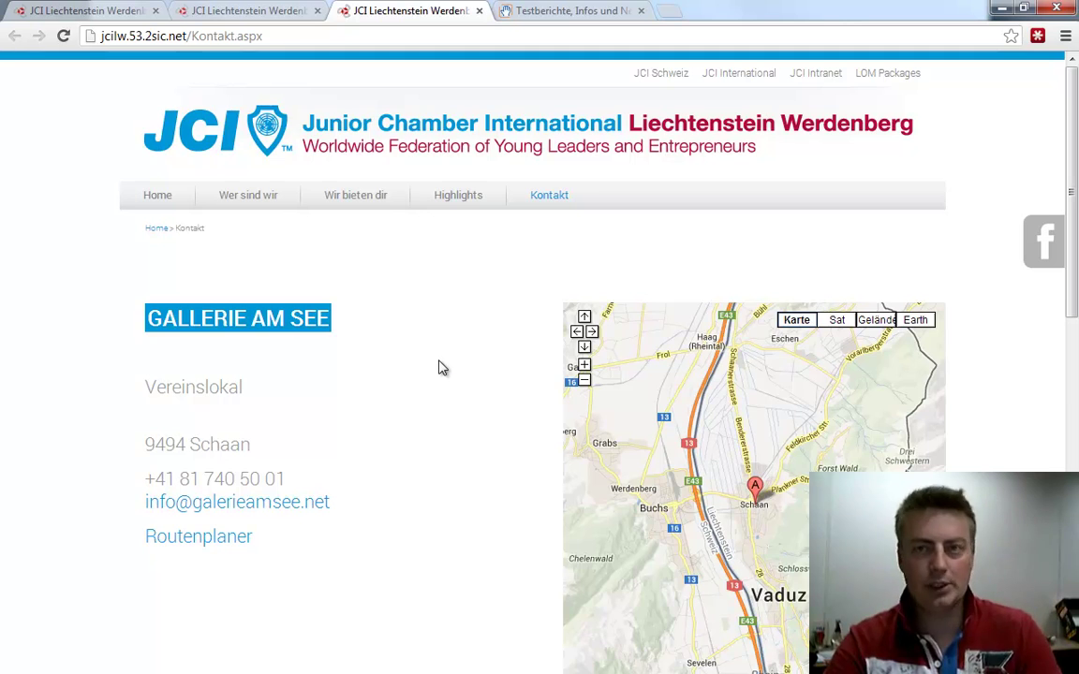
pyautogui.press('F5')
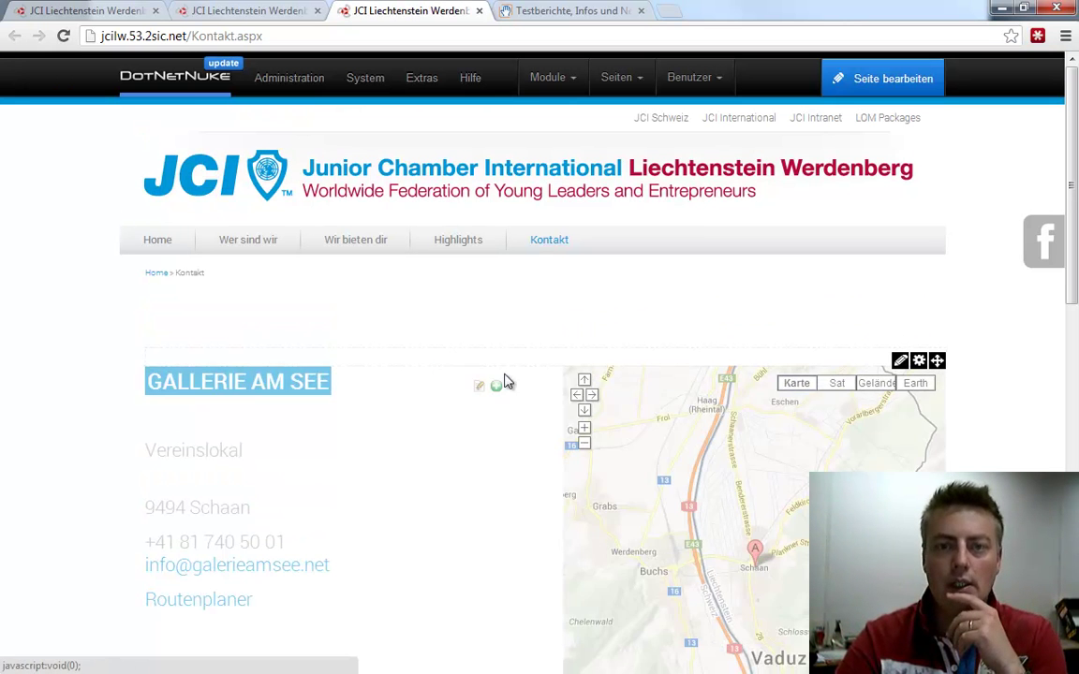
pyautogui.scroll(-1, 465, 437)
pyautogui.scroll(-5, 465, 437)
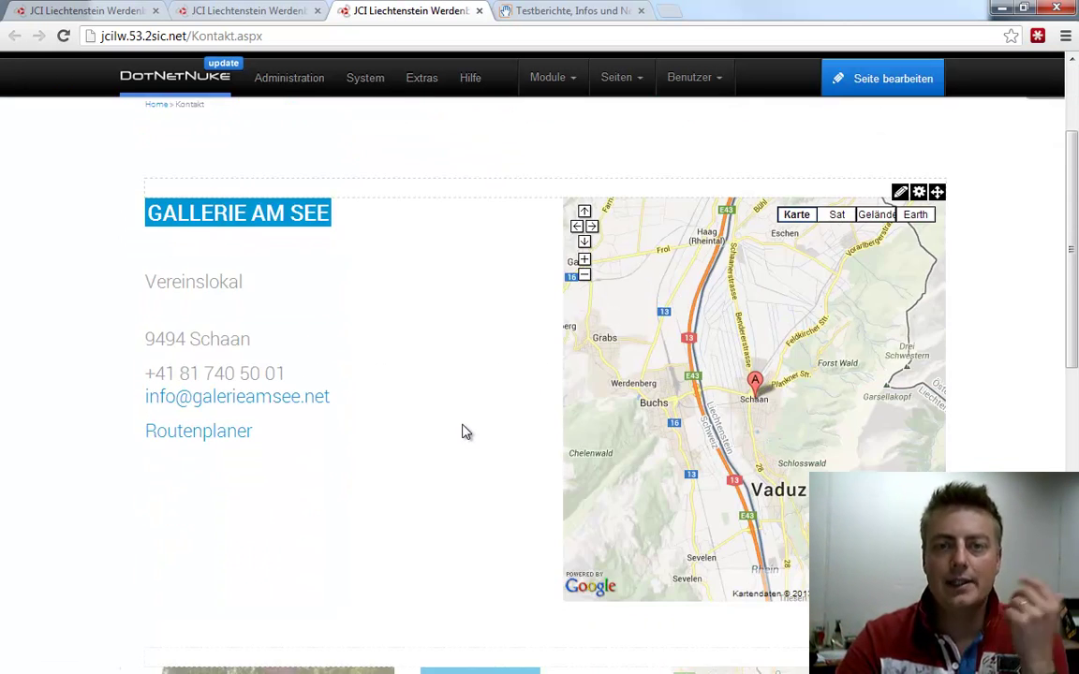
pyautogui.scroll(-4, 478, 415)
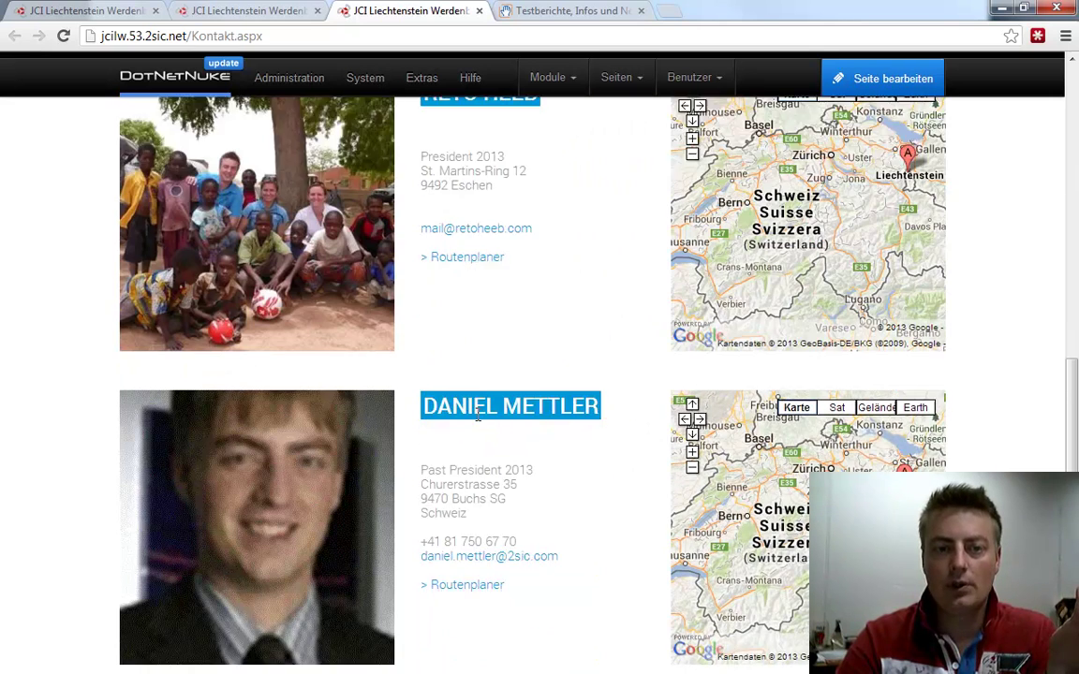
# Open the past president's contact entry, scroll through its form, and cancel with Abbrechen
pyautogui.click(639, 330)
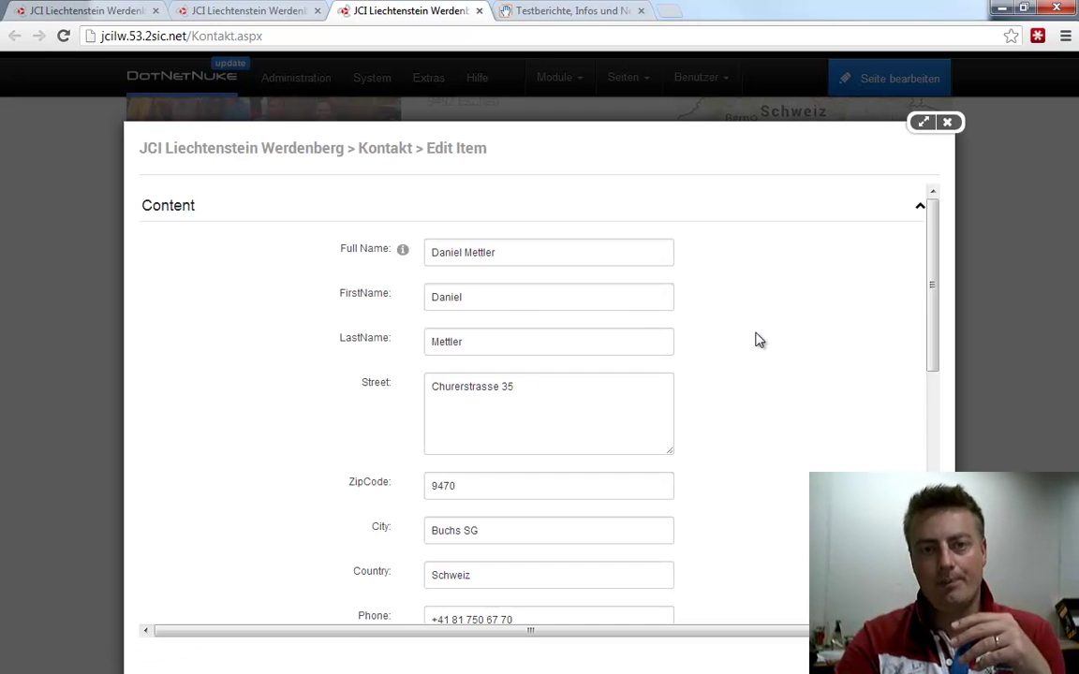
pyautogui.scroll(-7, 755, 347)
pyautogui.scroll(-1, 755, 336)
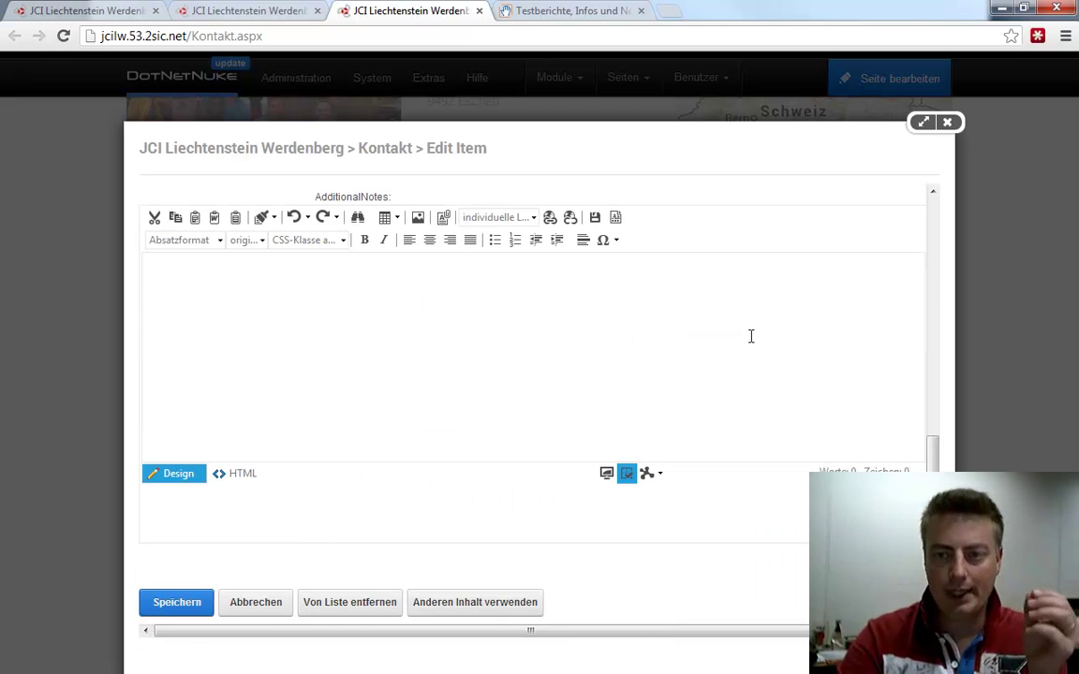
pyautogui.click(270, 615)
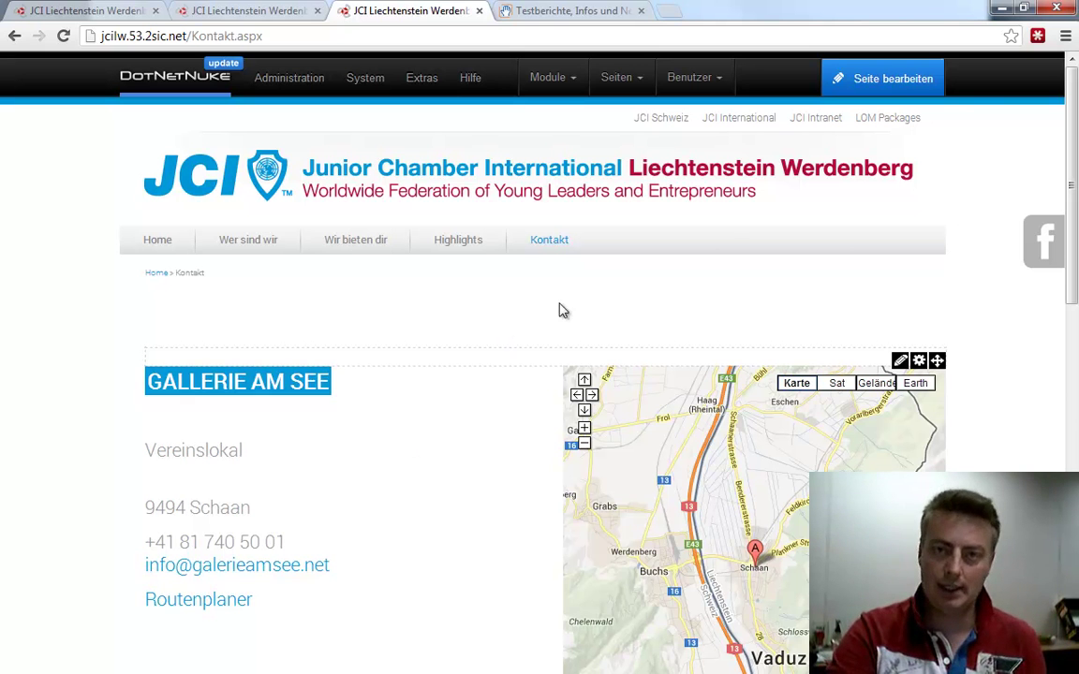
# On LOM Packages, open the German briefing's edit form, select its Link video ID, and close it unsaved
pyautogui.click(878, 122)
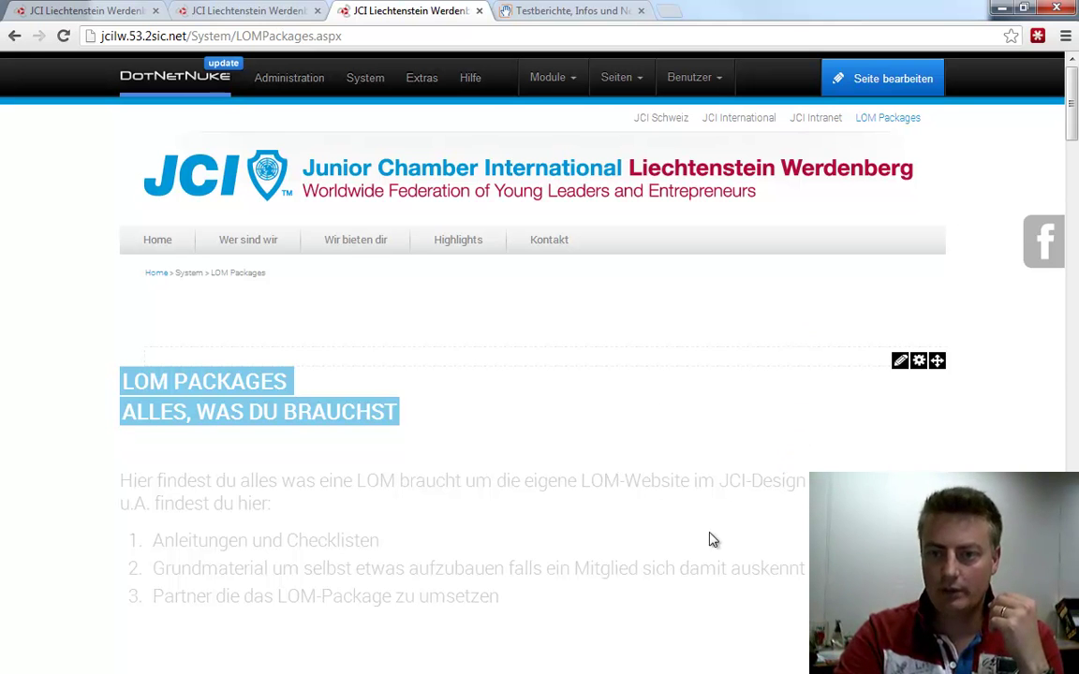
pyautogui.scroll(-7, 772, 494)
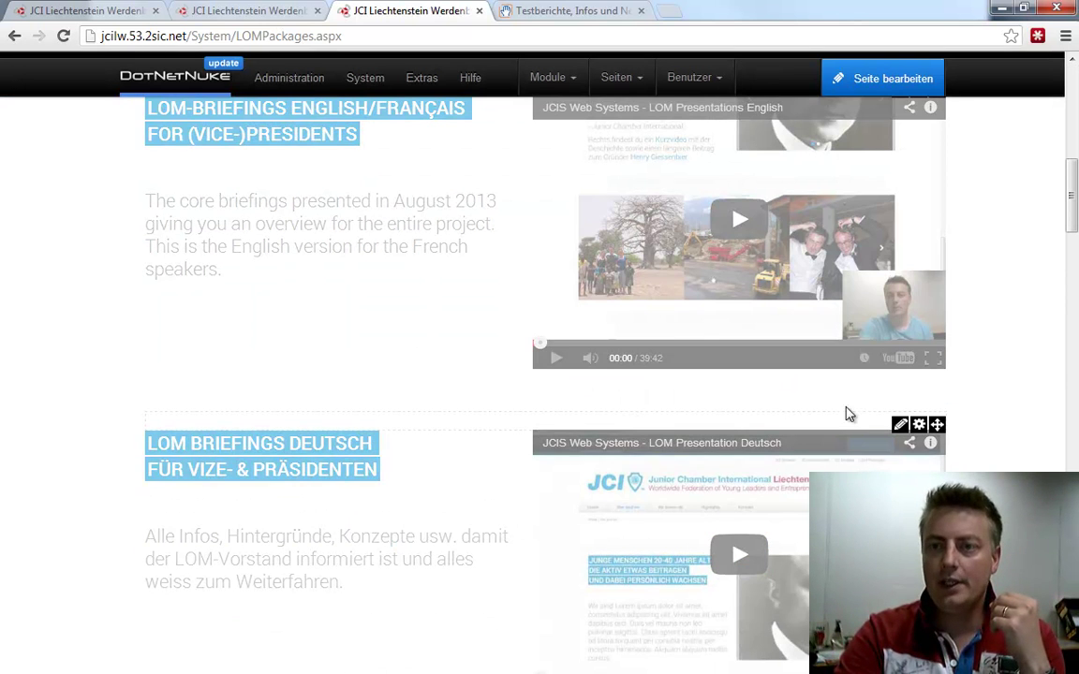
pyautogui.click(497, 454)
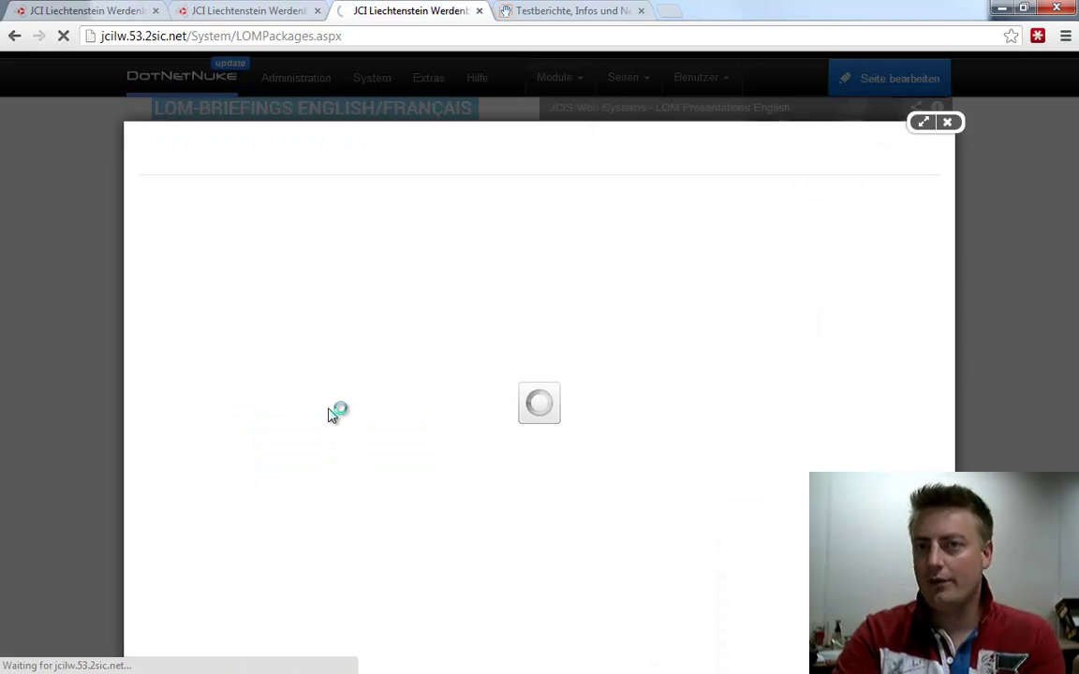
pyautogui.scroll(-3, 330, 409)
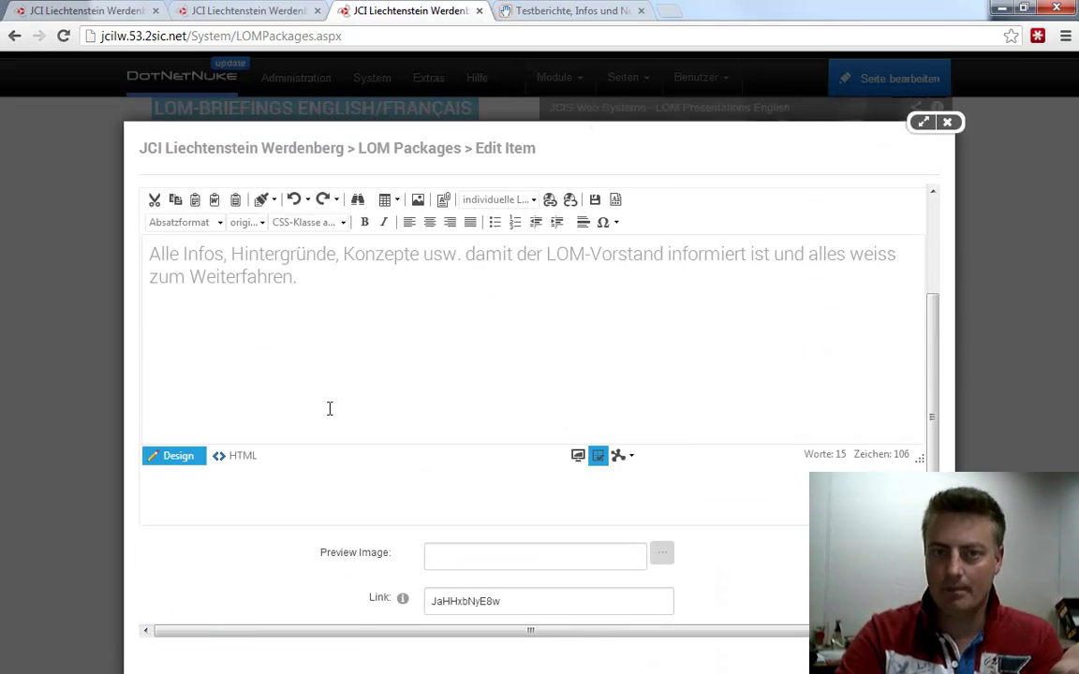
pyautogui.doubleClick(466, 483)
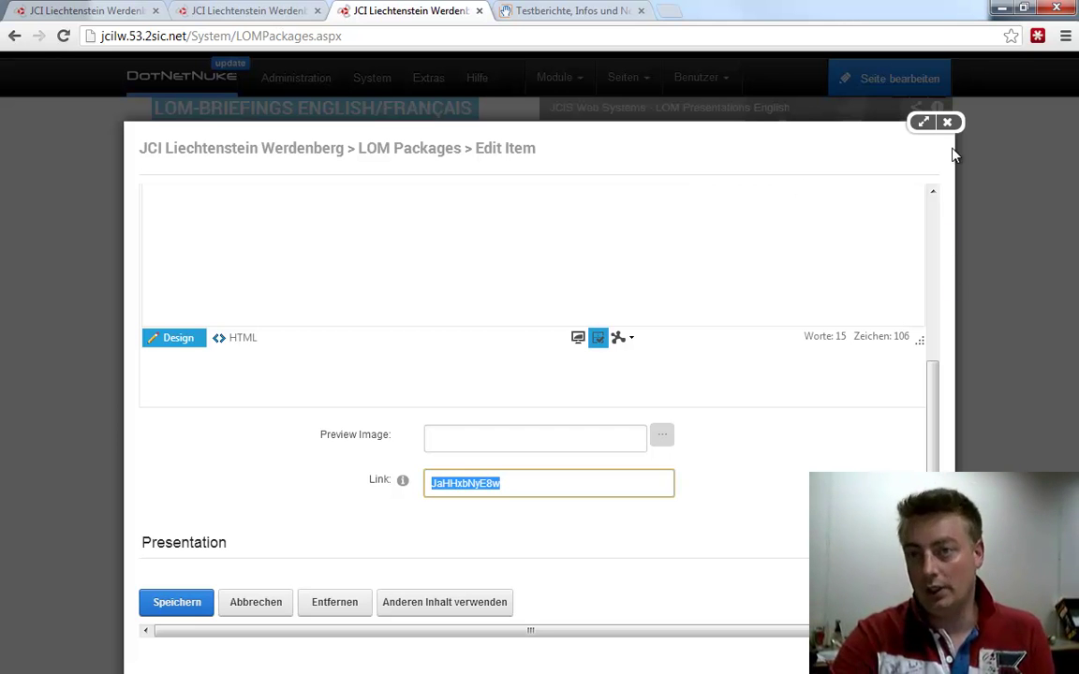
pyautogui.click(948, 124)
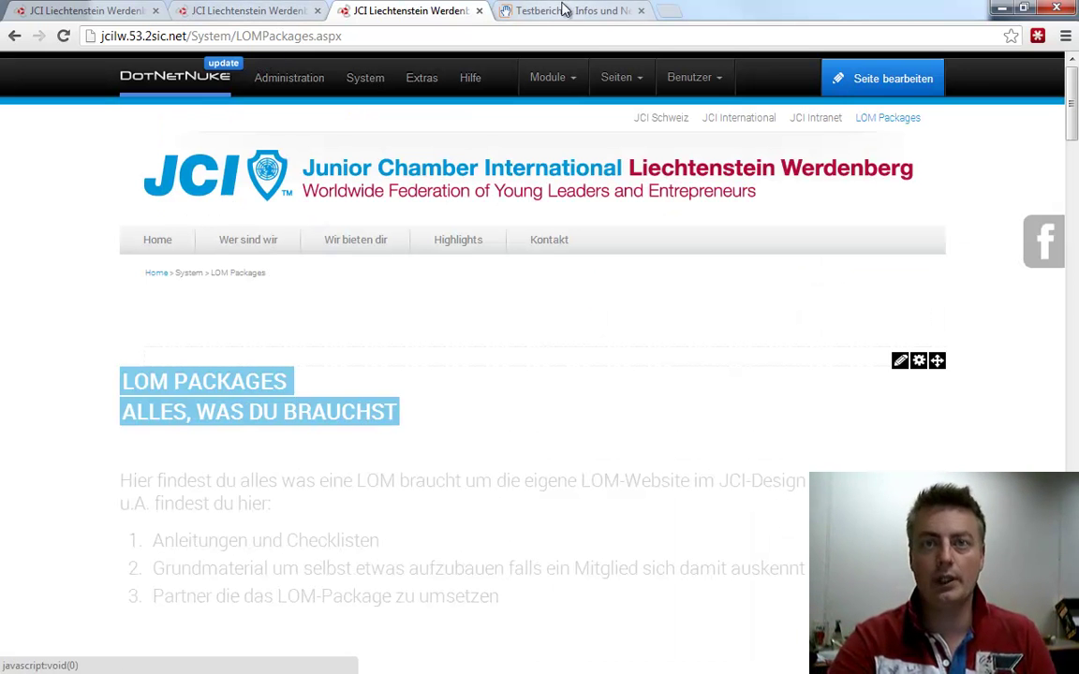
# Read the iPad vs iPad mini review on ricardo.ch Magazin, then minimize the browser and advance the slideshow
pyautogui.click(510, 12)
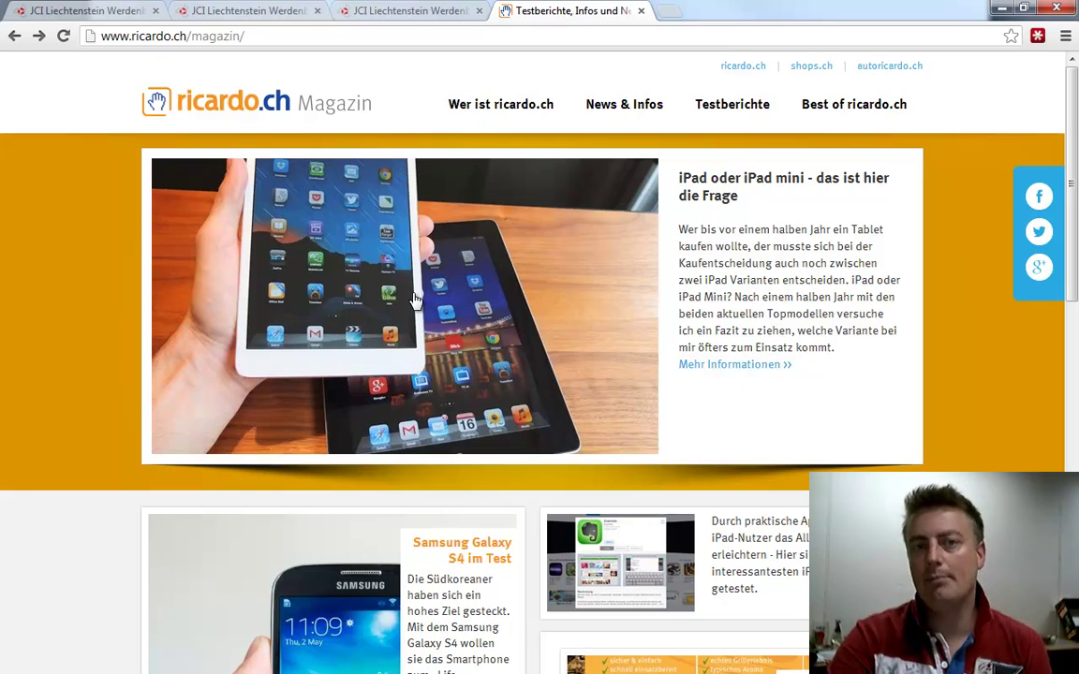
pyautogui.click(422, 349)
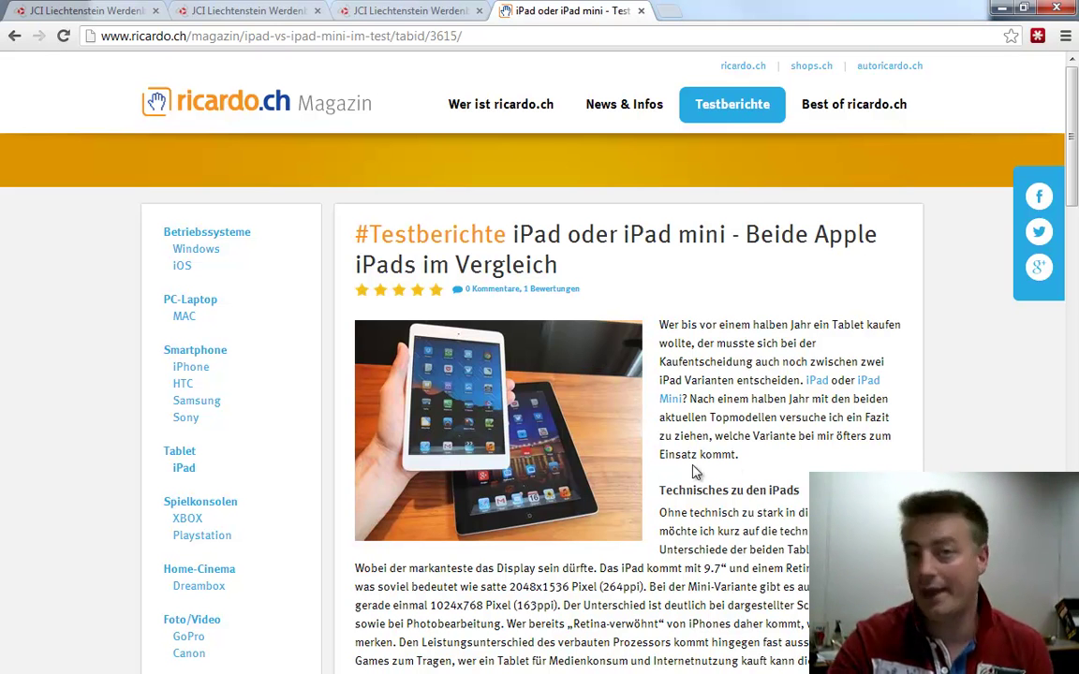
pyautogui.scroll(-6, 702, 487)
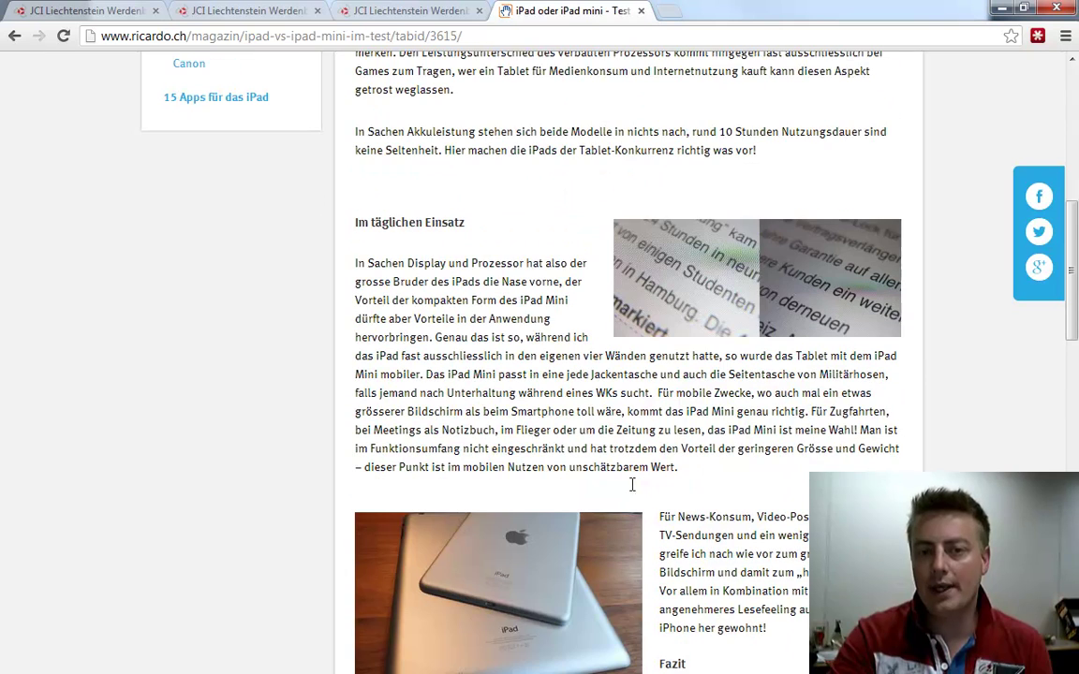
pyautogui.scroll(-5, 485, 333)
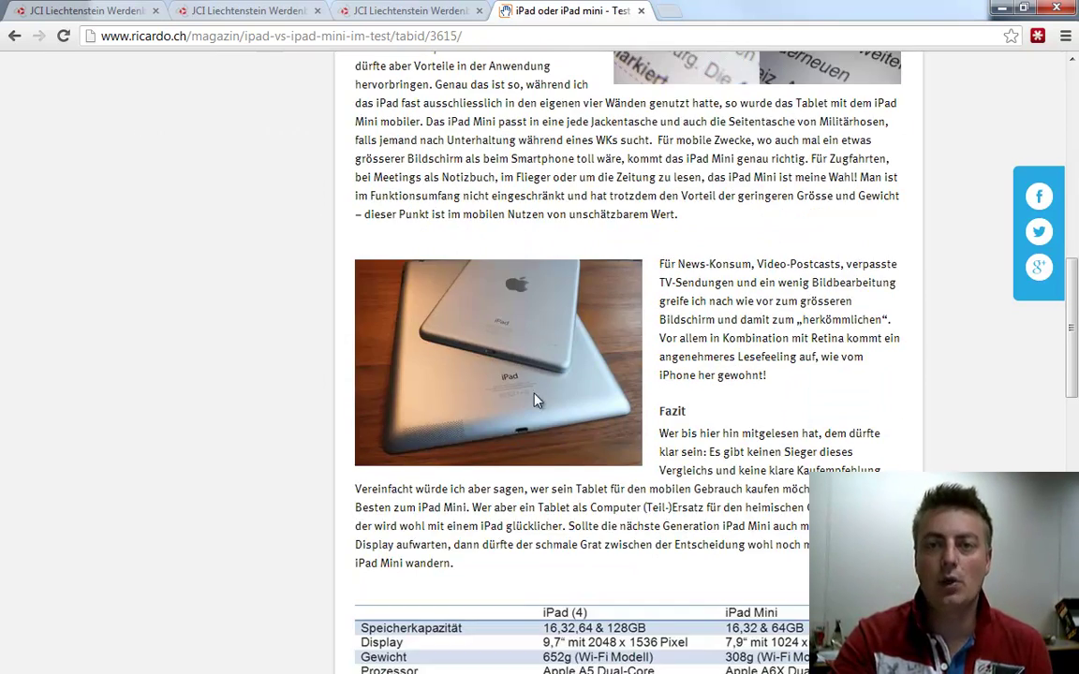
pyautogui.scroll(-5, 690, 490)
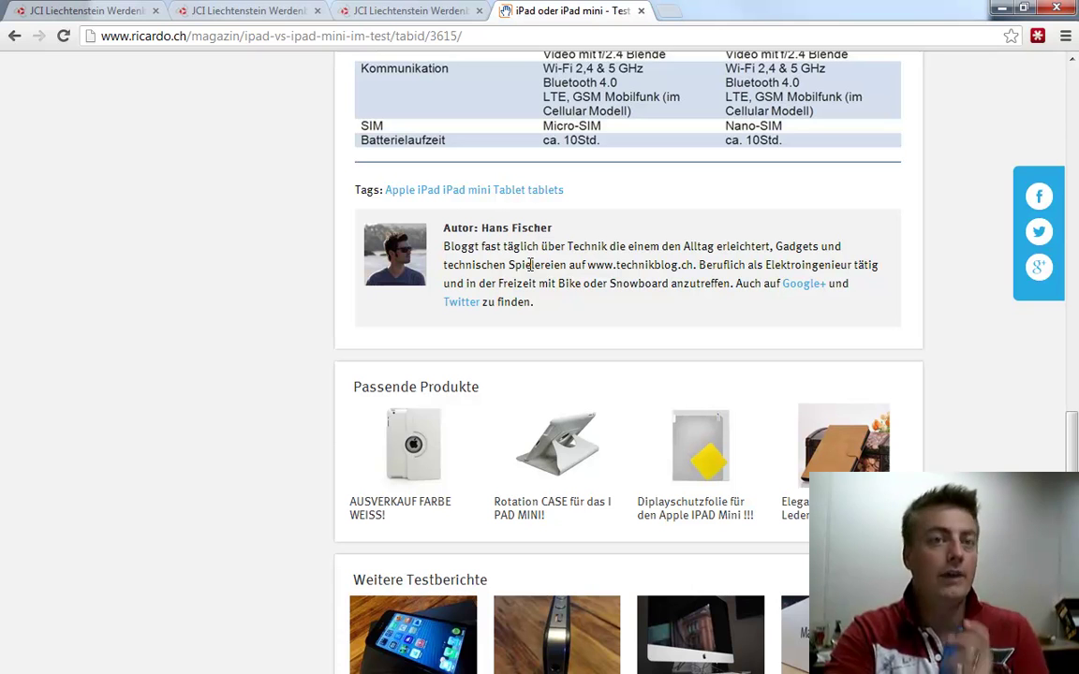
pyautogui.click(1000, 9)
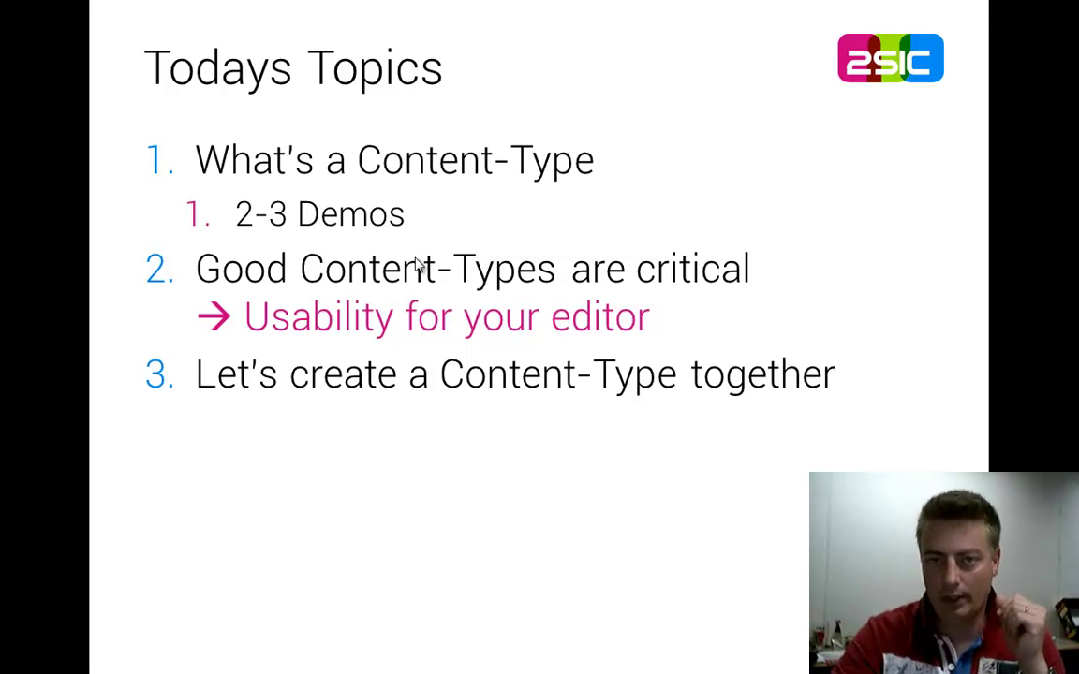
pyautogui.click(422, 248)
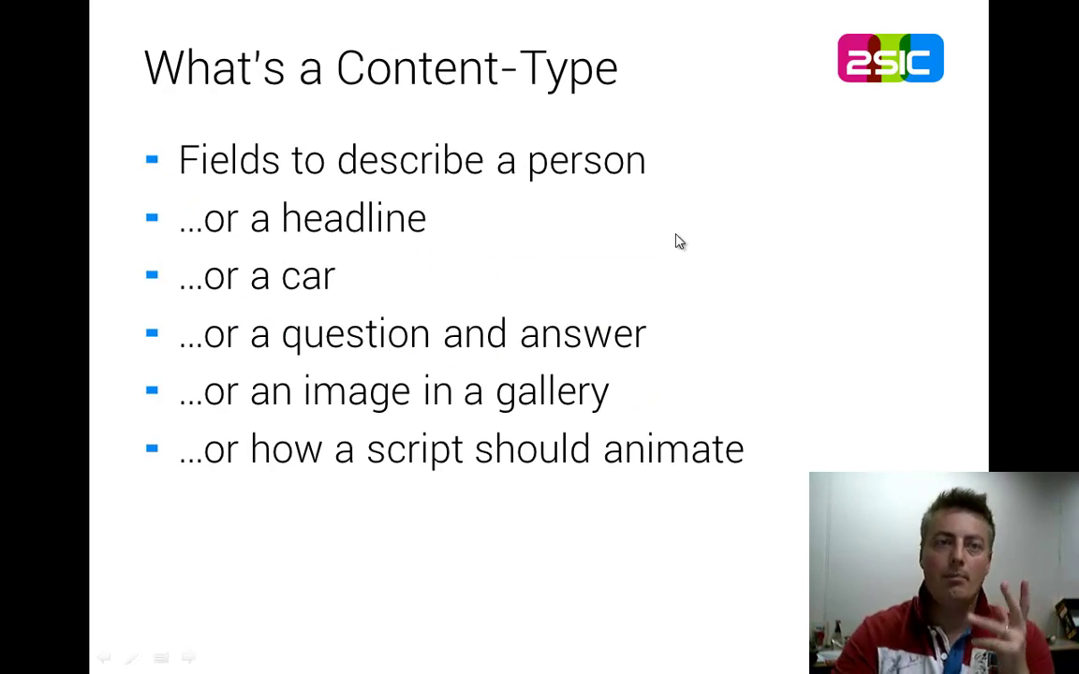
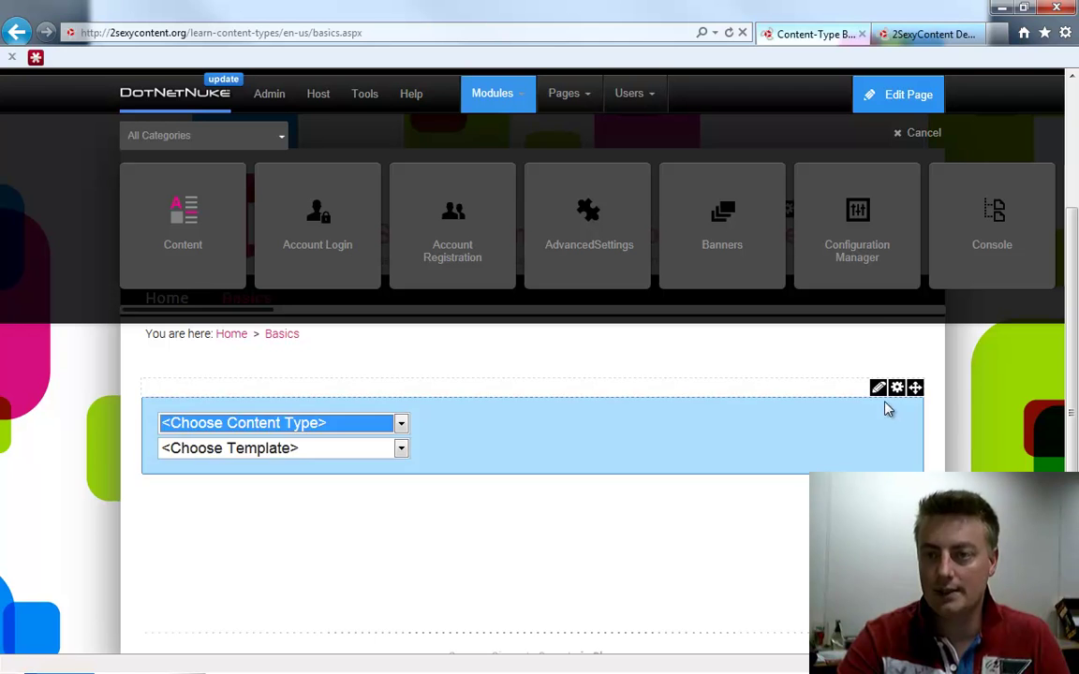
# Return to the browser and choose Admin from the 2sxc module's pencil menu
pyautogui.moveTo(877, 390)
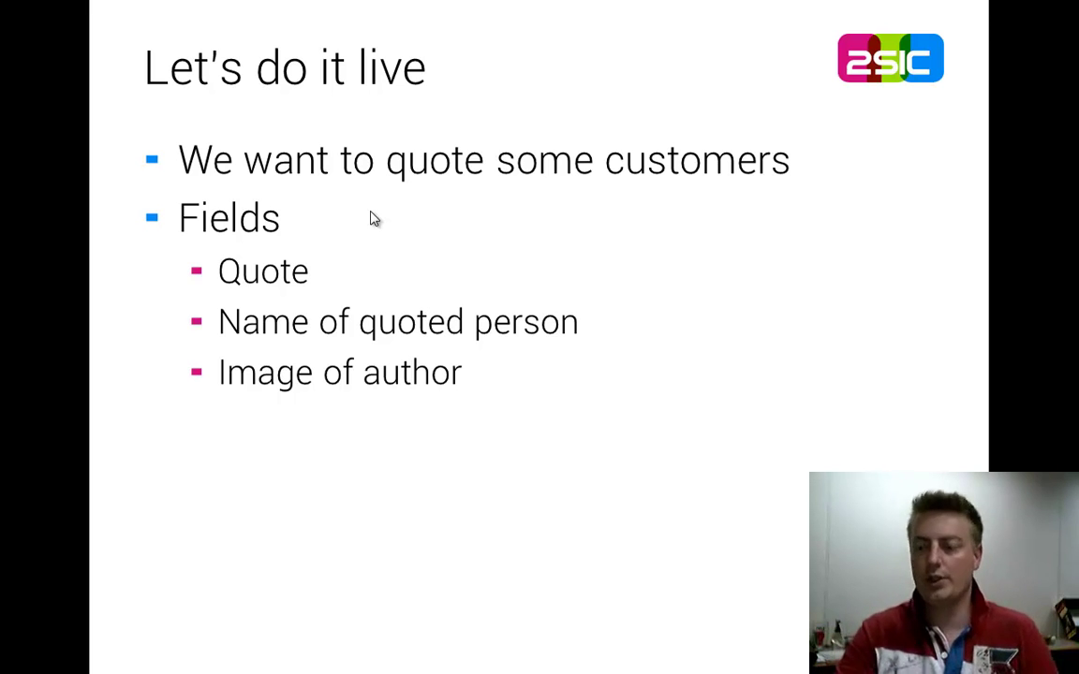
pyautogui.hotkey('alt', 'Tab')
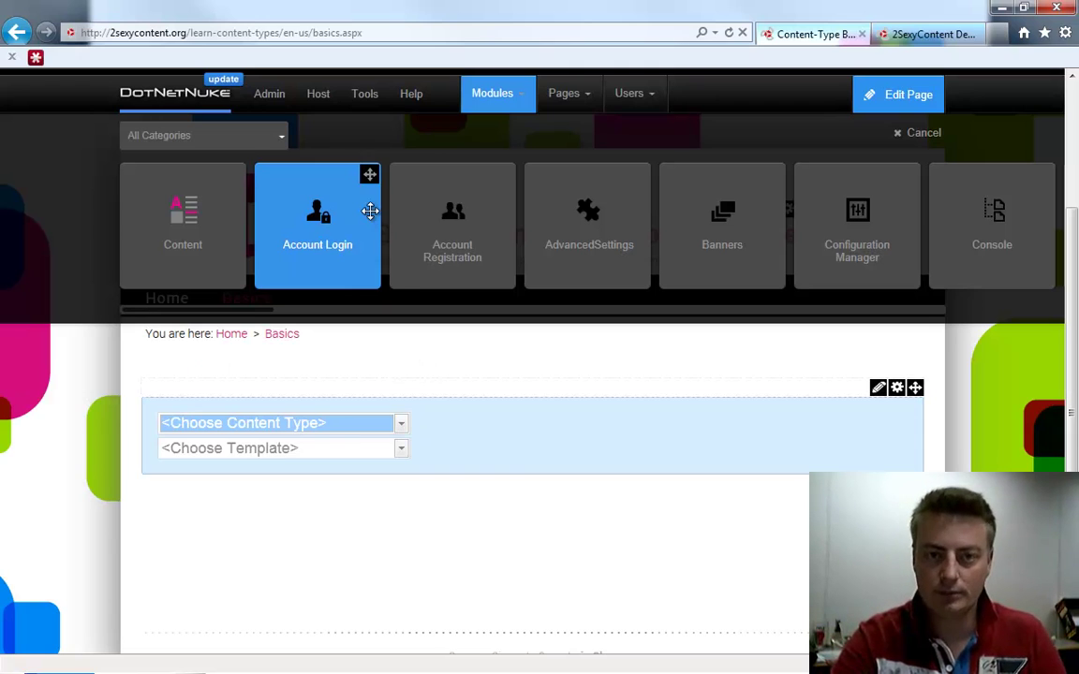
pyautogui.moveTo(879, 391)
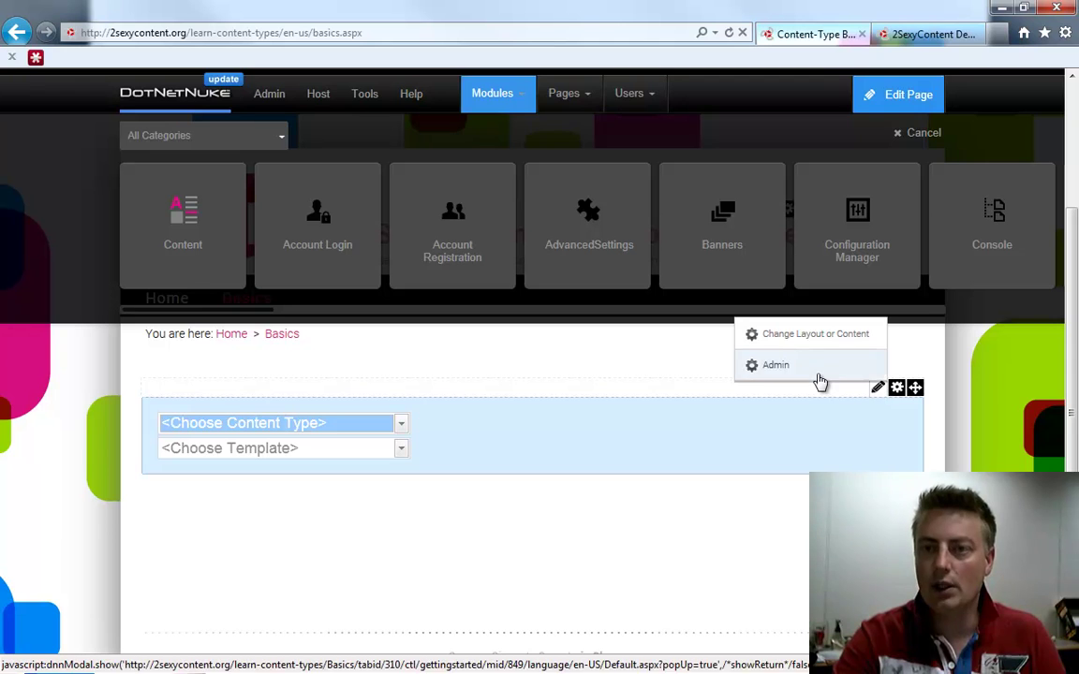
pyautogui.click(817, 371)
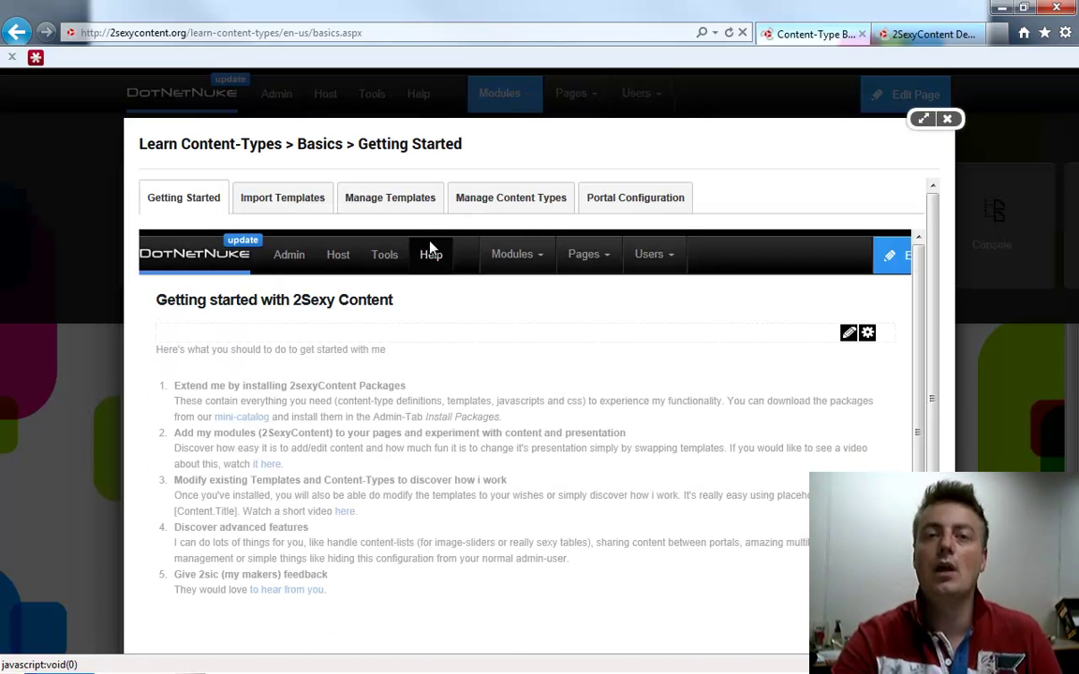
# Add content type 'Customer Quotes' with description 'quotes of customer' and open its Design view
pyautogui.click(499, 207)
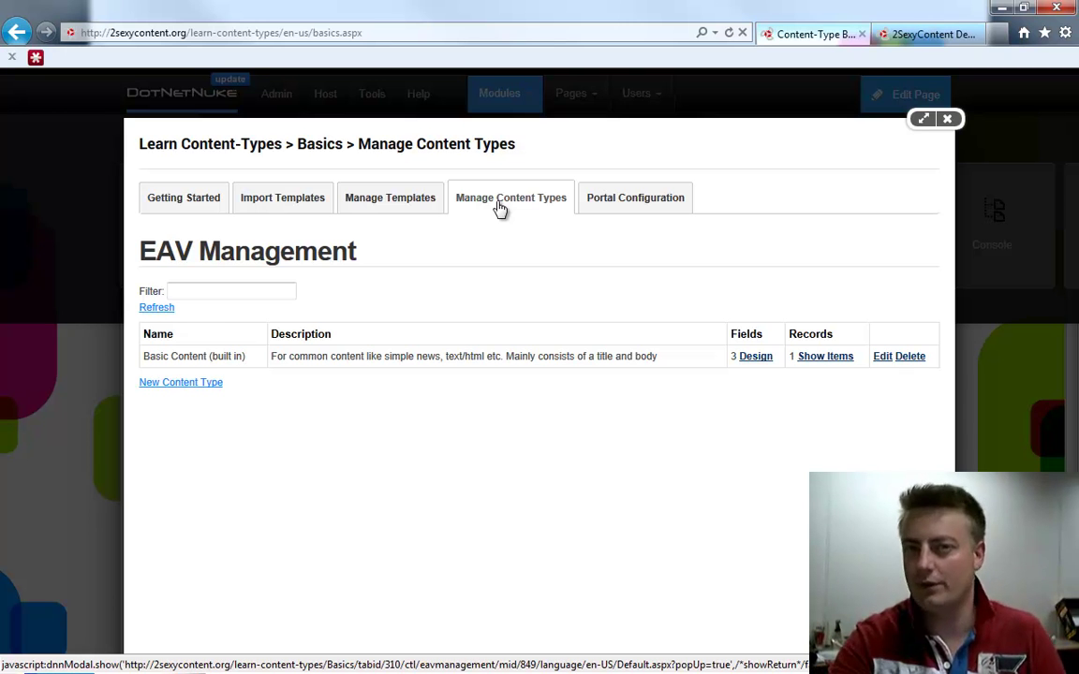
pyautogui.click(184, 384)
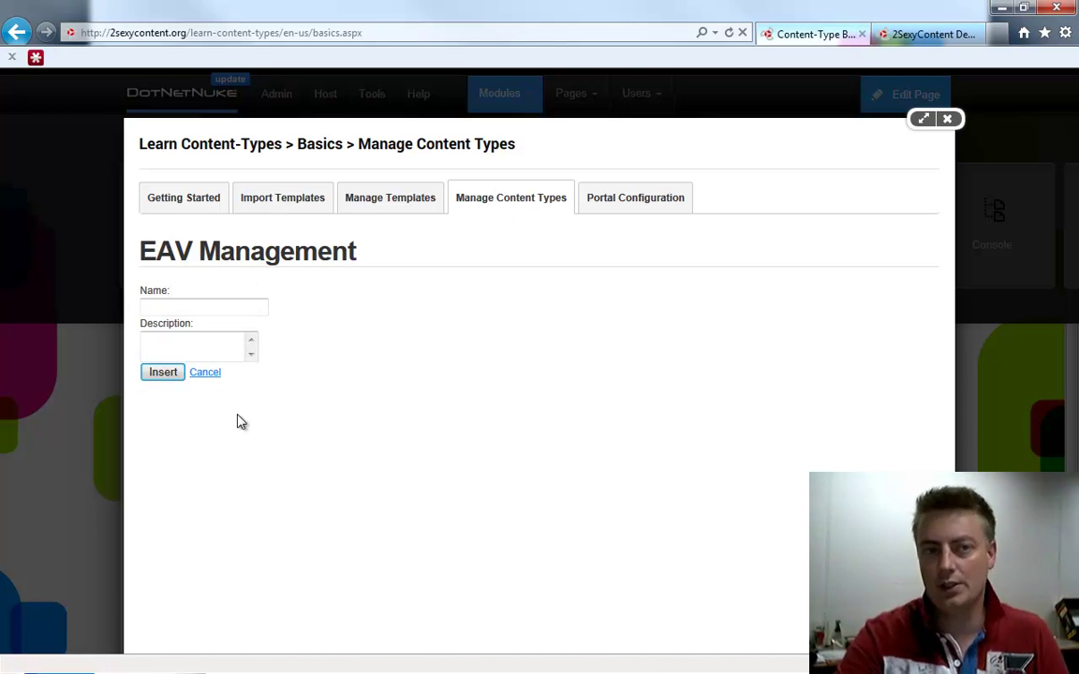
pyautogui.write('FAQ')
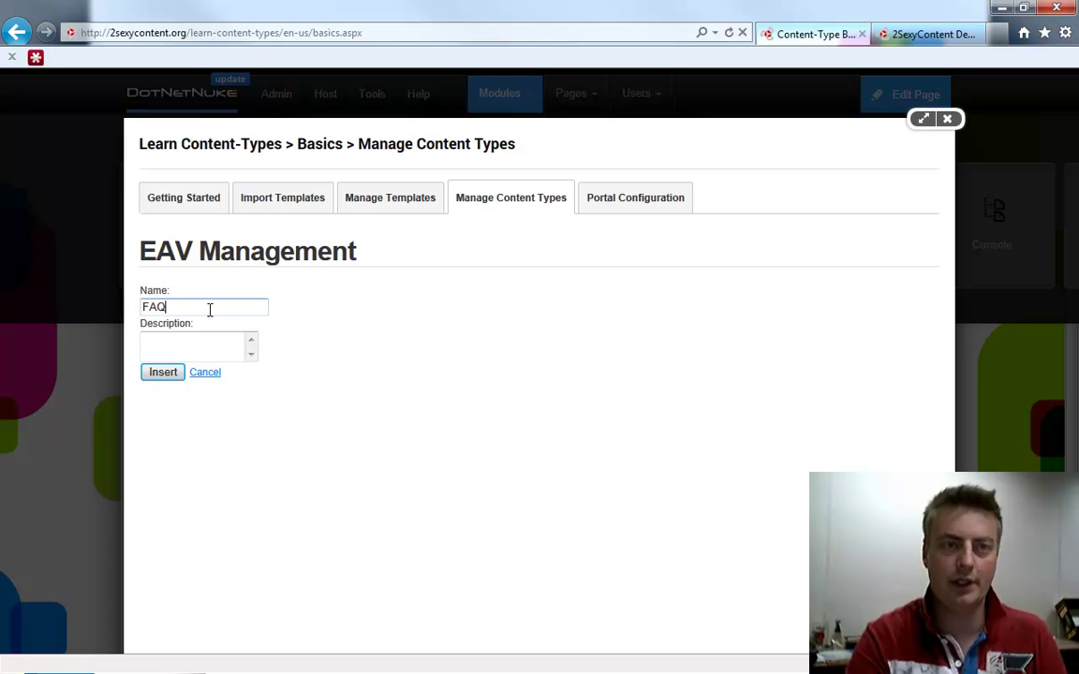
pyautogui.hotkey('ctrl', 'a')
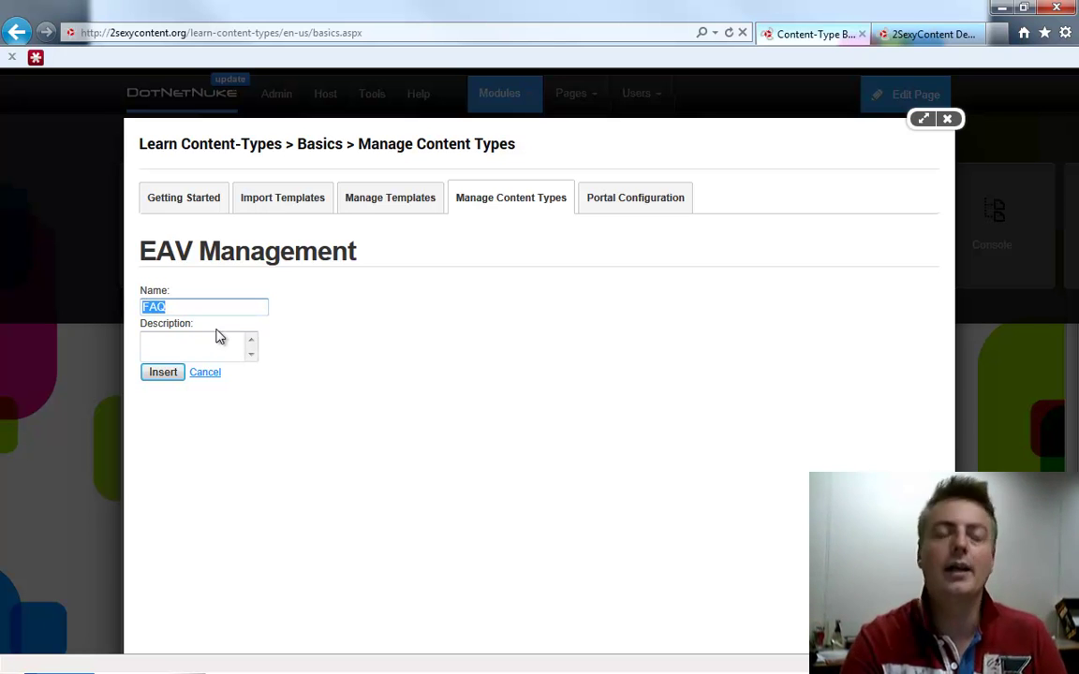
pyautogui.write('Cuso')
pyautogui.write('tomer Quotes')
pyautogui.press('Tab')
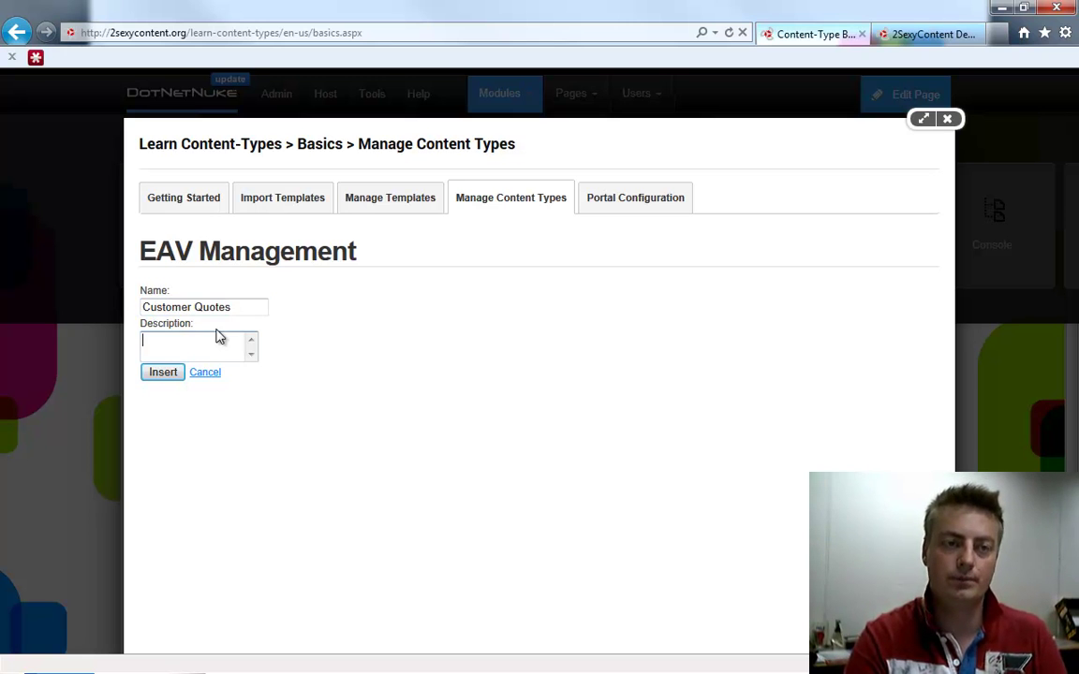
pyautogui.write('quotes of ')
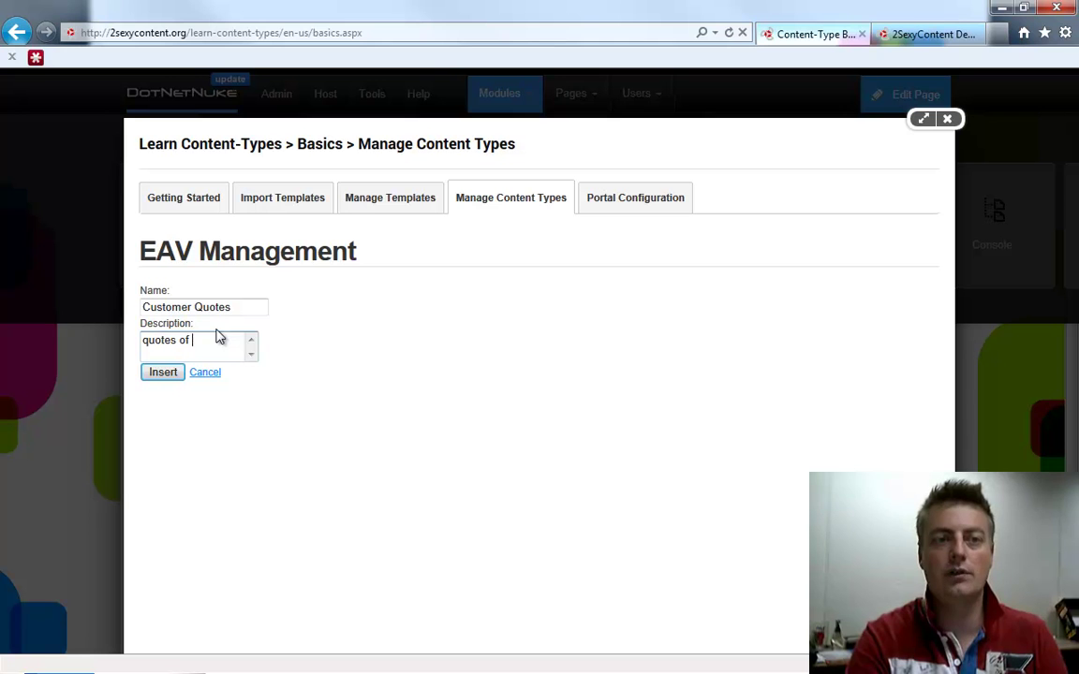
pyautogui.write('customer')
pyautogui.press('Tab')
pyautogui.press('Return')
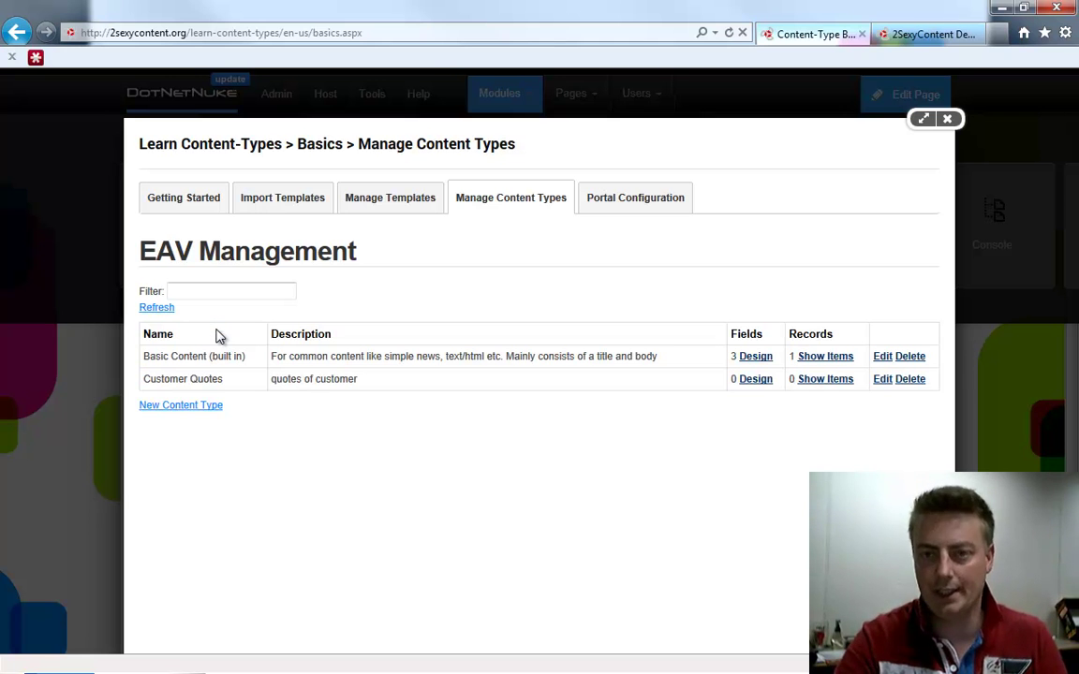
pyautogui.click(752, 380)
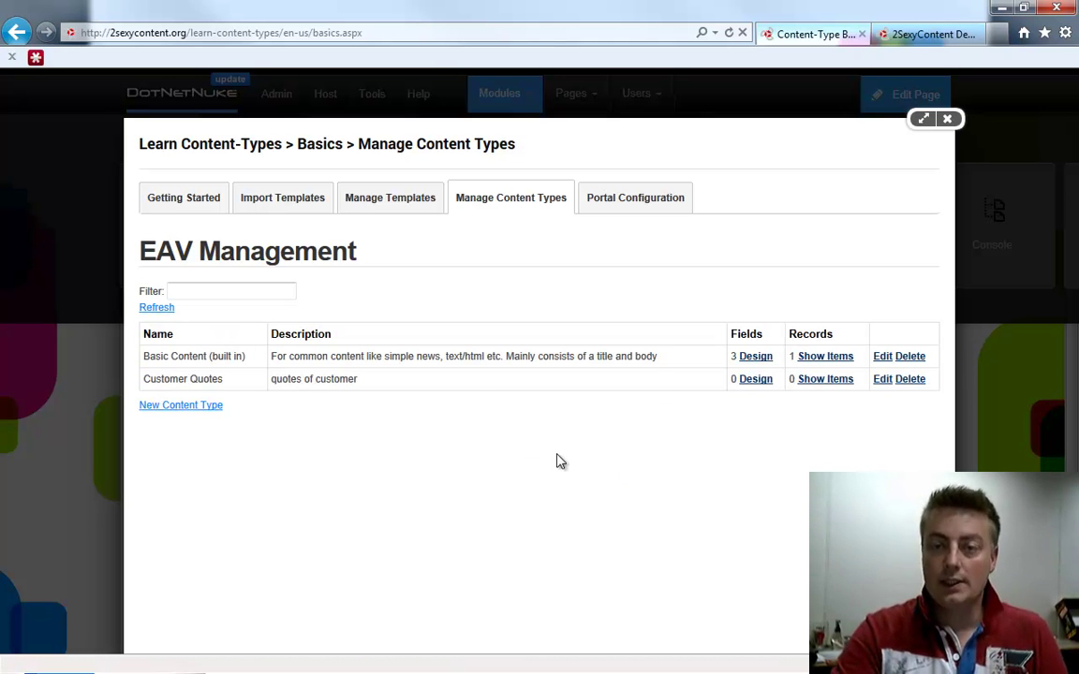
# Add String fields Quote and Author and a File field Photo to Customer Quotes
pyautogui.click(173, 309)
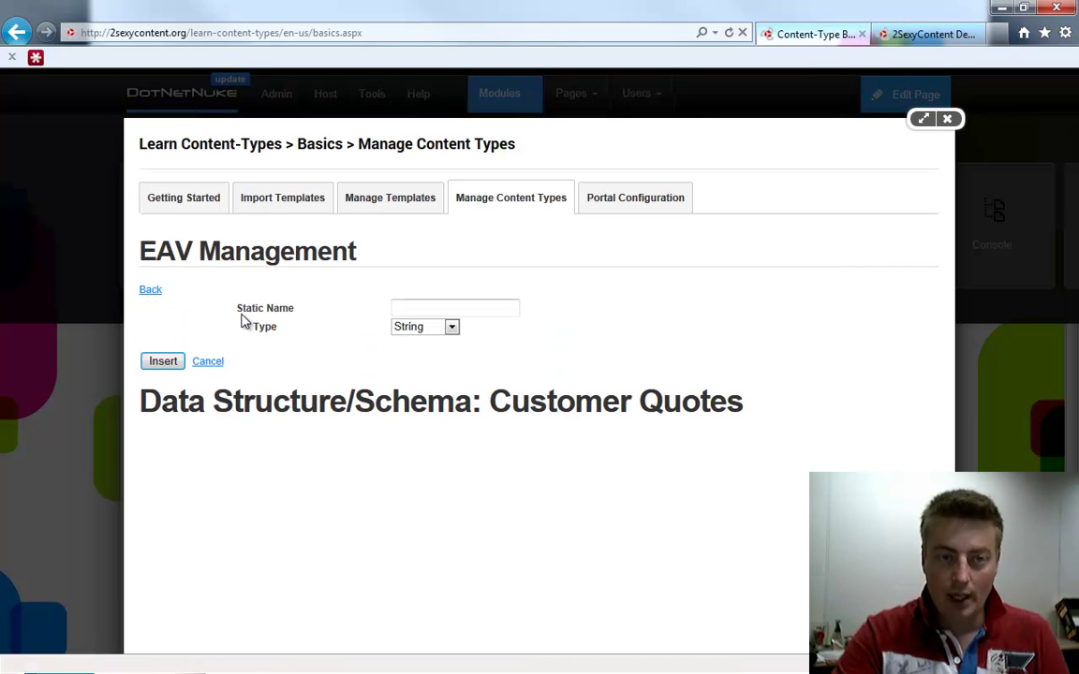
pyautogui.click(453, 307)
pyautogui.write('Quote')
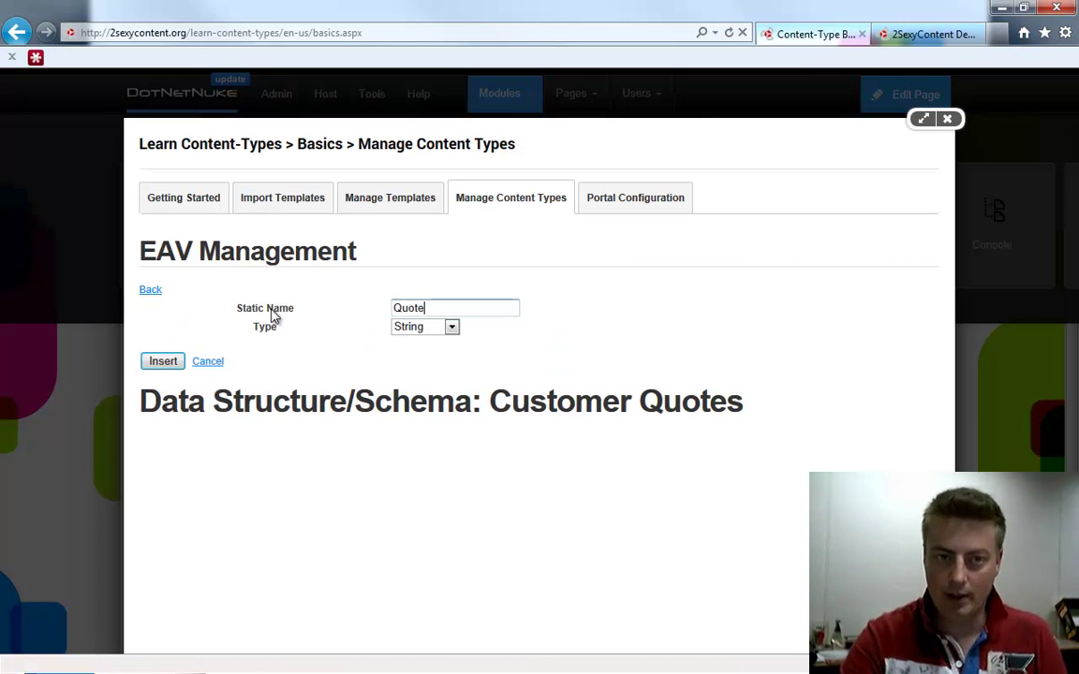
pyautogui.click(163, 362)
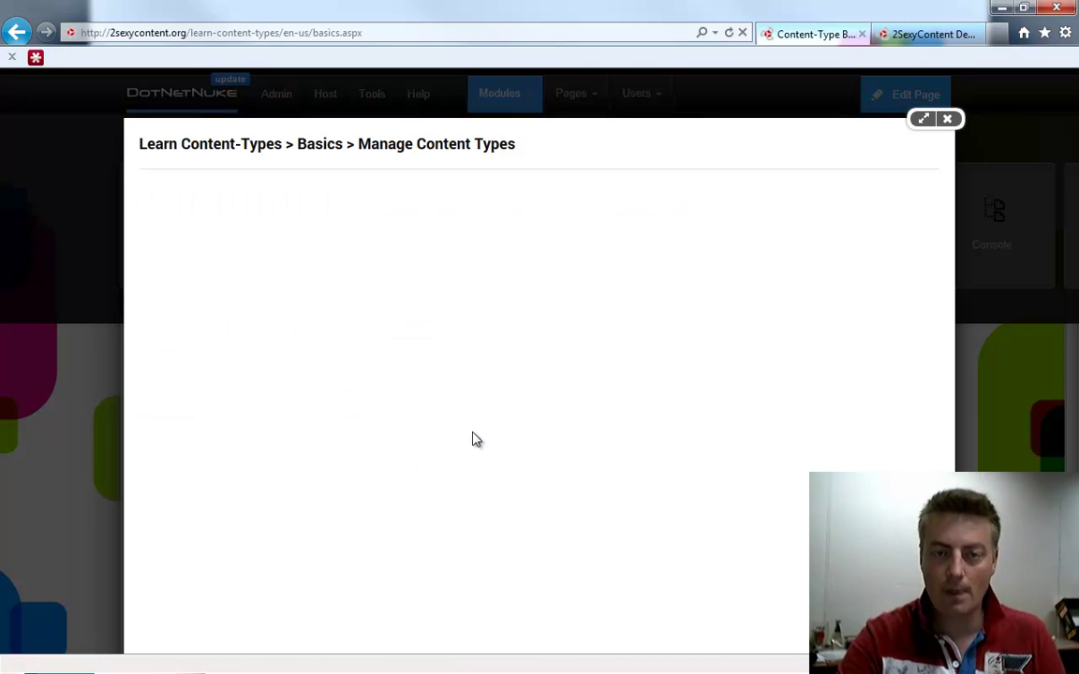
pyautogui.click(184, 305)
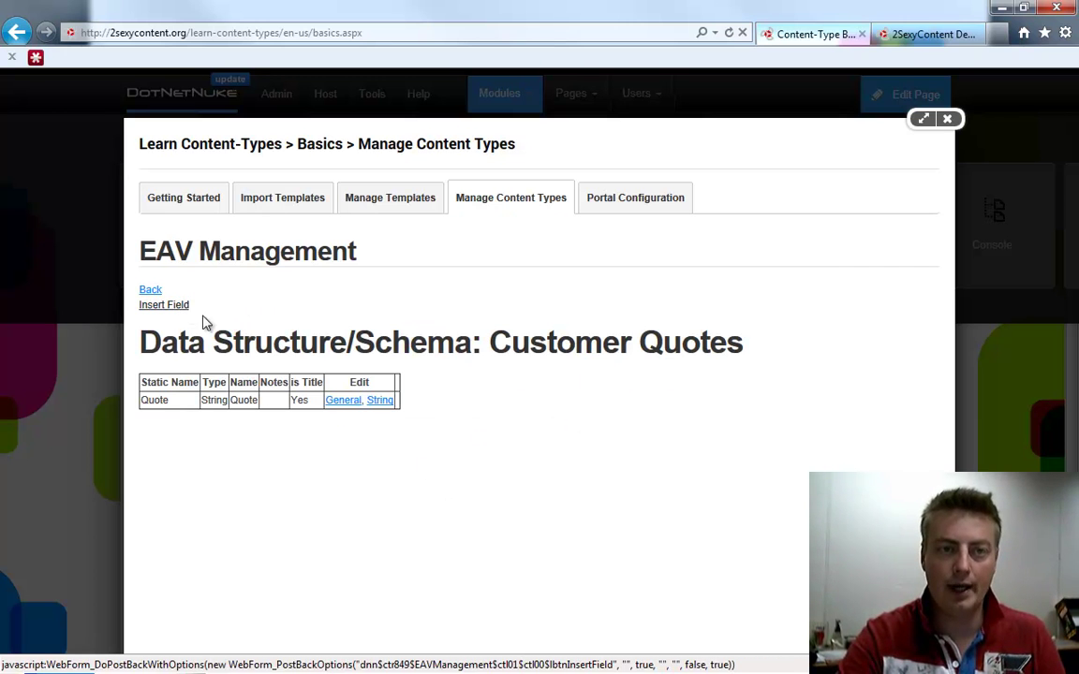
pyautogui.write('Author')
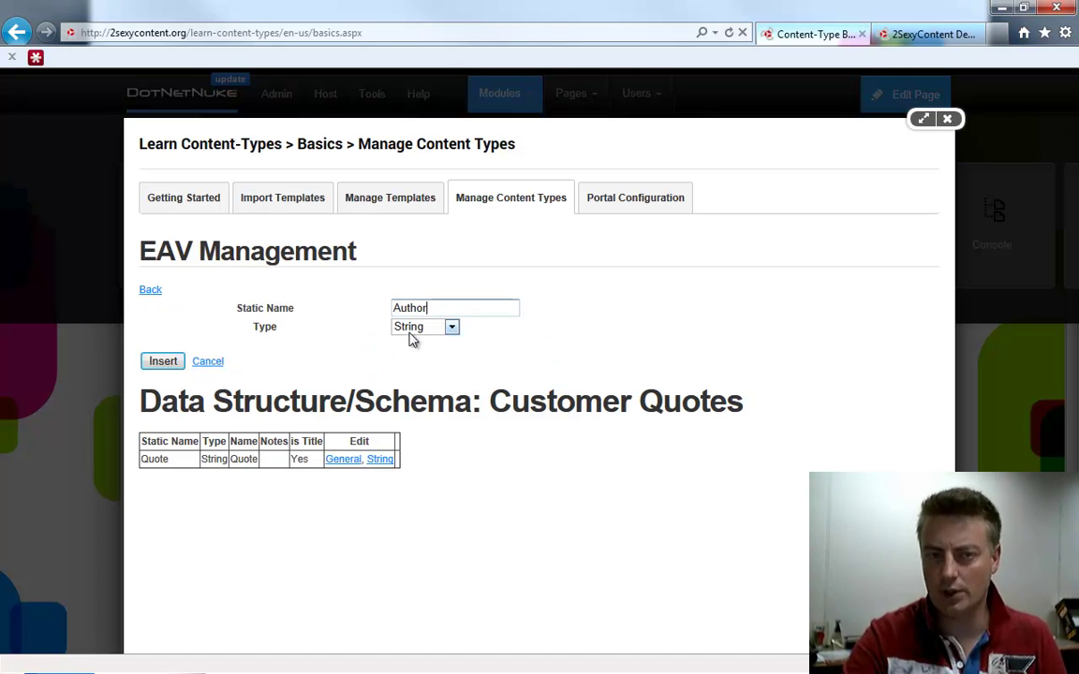
pyautogui.click(446, 330)
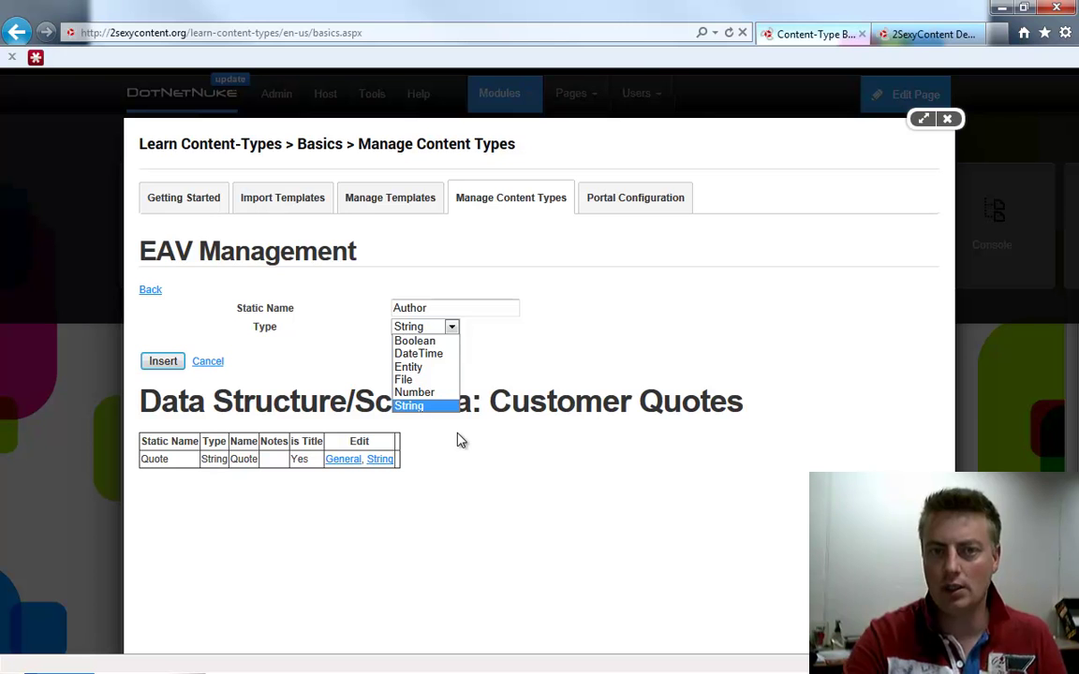
pyautogui.click(166, 363)
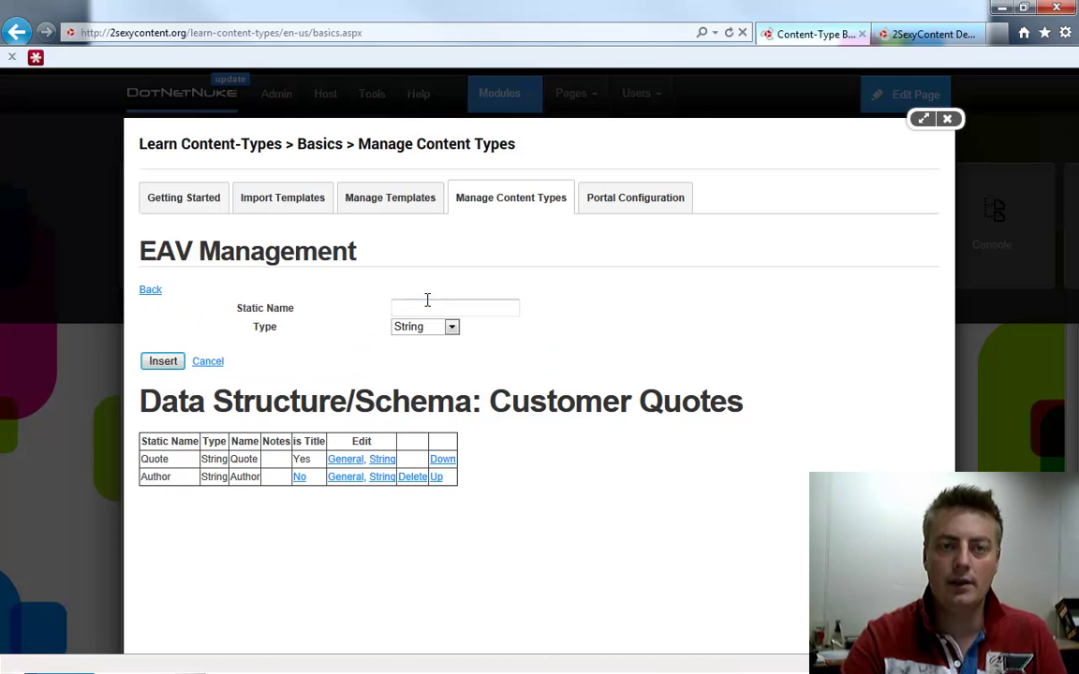
pyautogui.write('Photo')
pyautogui.click(440, 327)
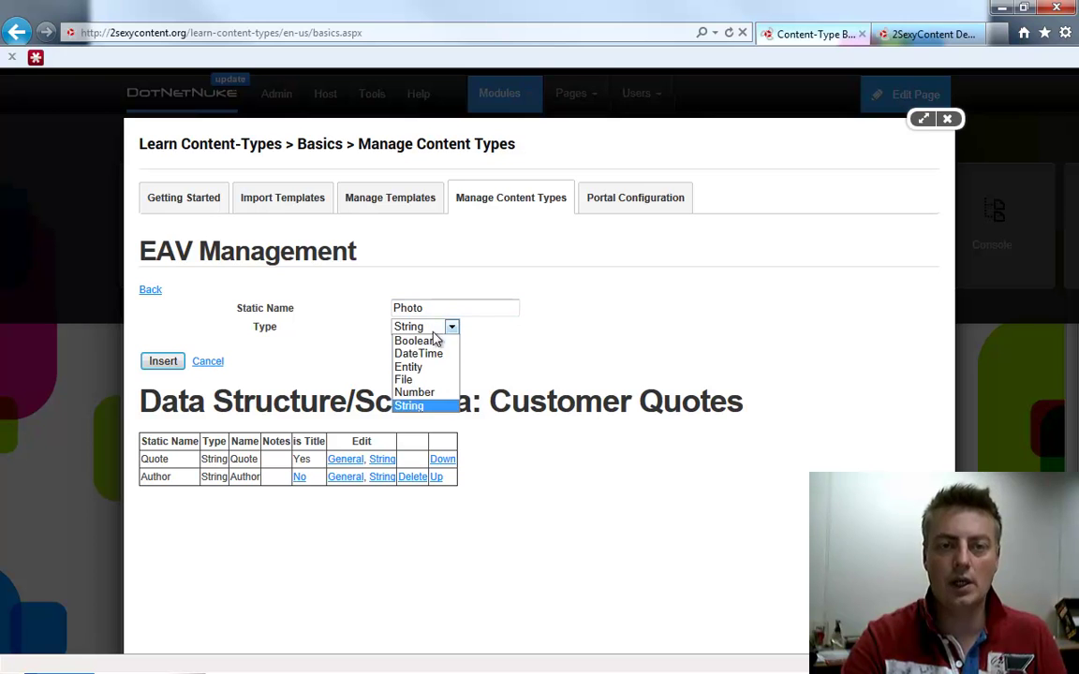
pyautogui.click(403, 379)
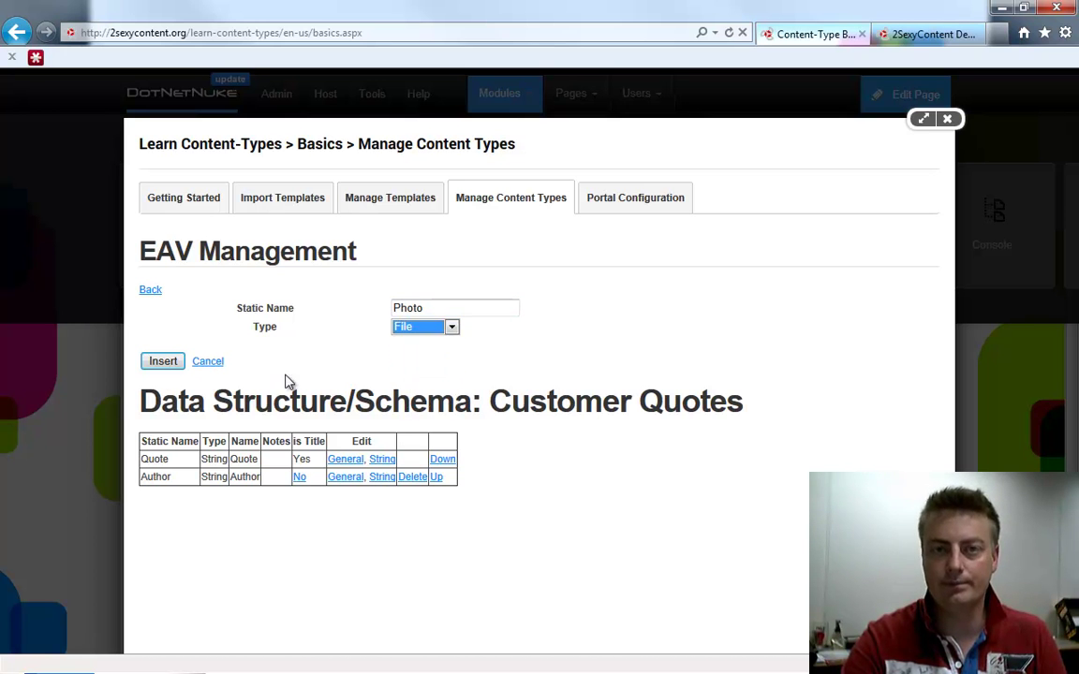
pyautogui.click(165, 362)
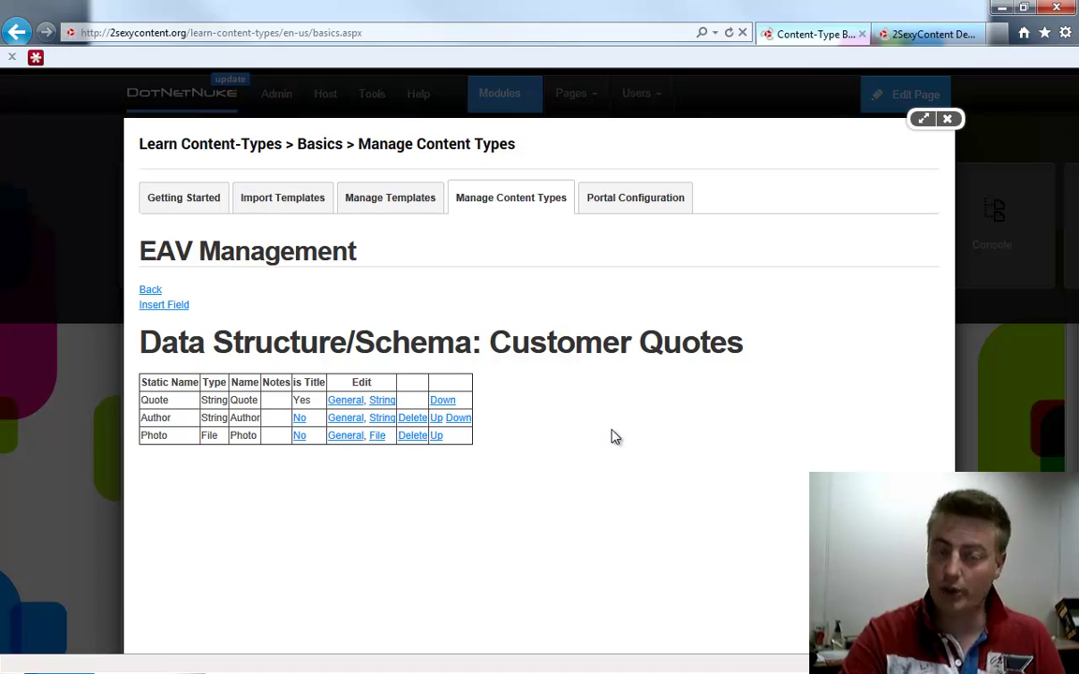
# Start a new template named Quote with a newly created Quotes.html template file
pyautogui.click(378, 202)
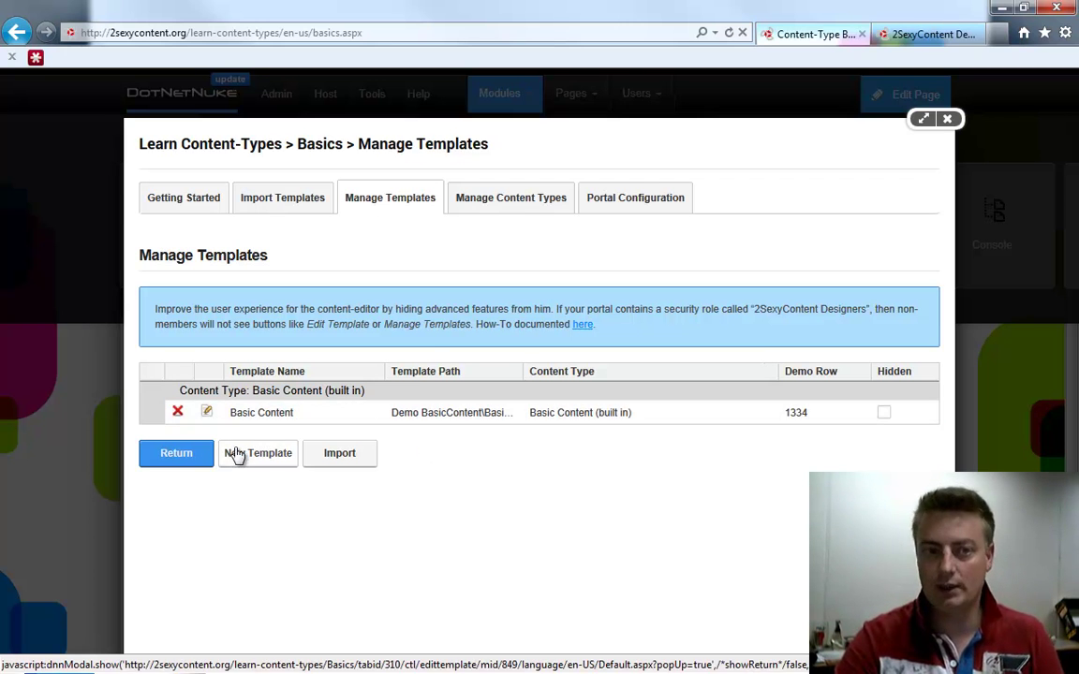
pyautogui.click(276, 456)
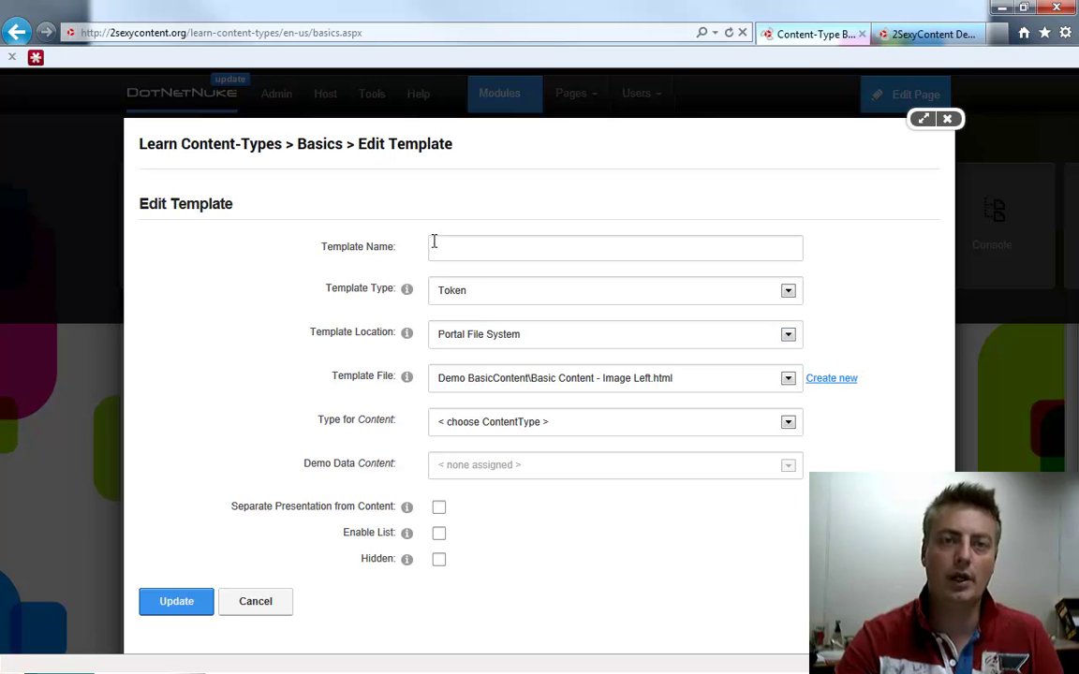
pyautogui.click(440, 246)
pyautogui.write('Quotes')
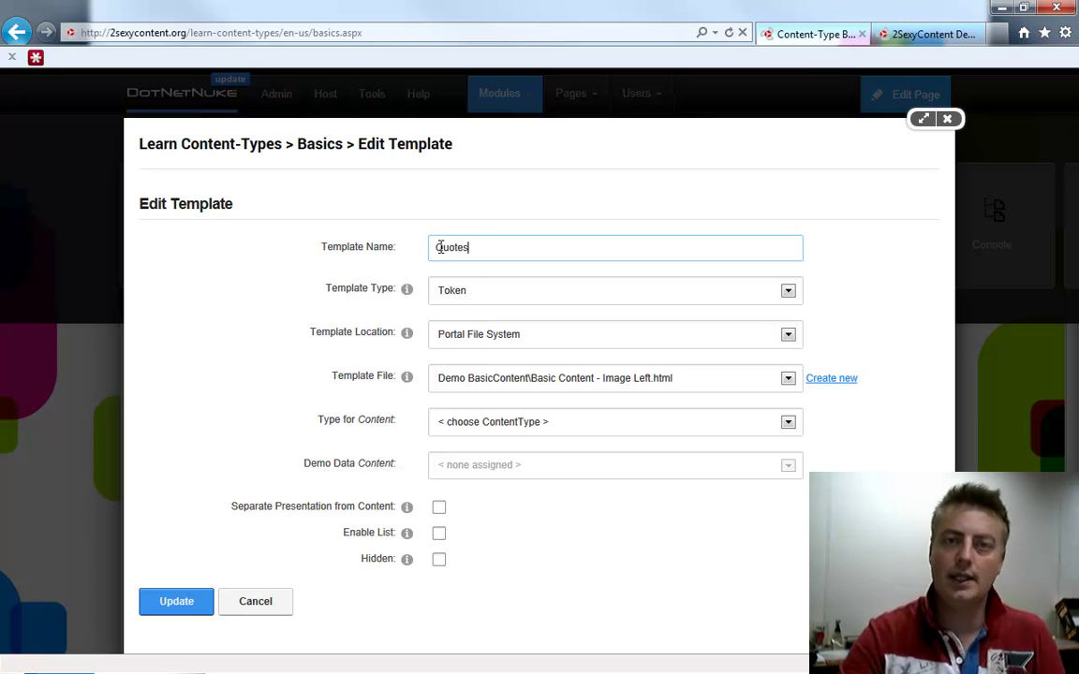
pyautogui.press('Tab')
pyautogui.press('Tab')
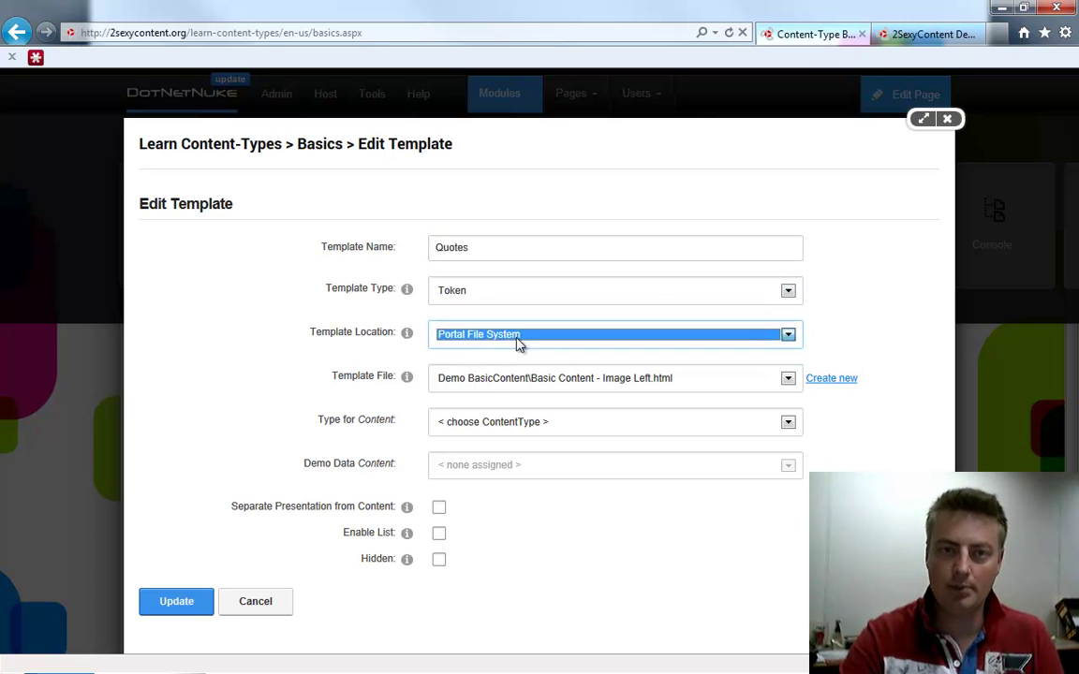
pyautogui.press('Tab')
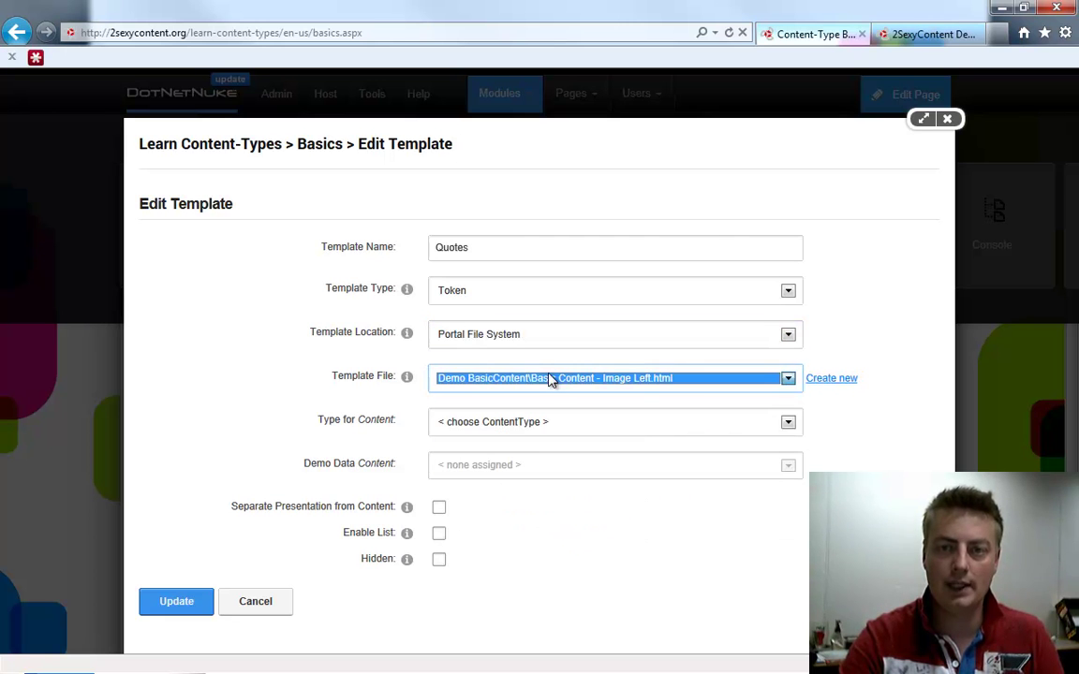
pyautogui.click(832, 382)
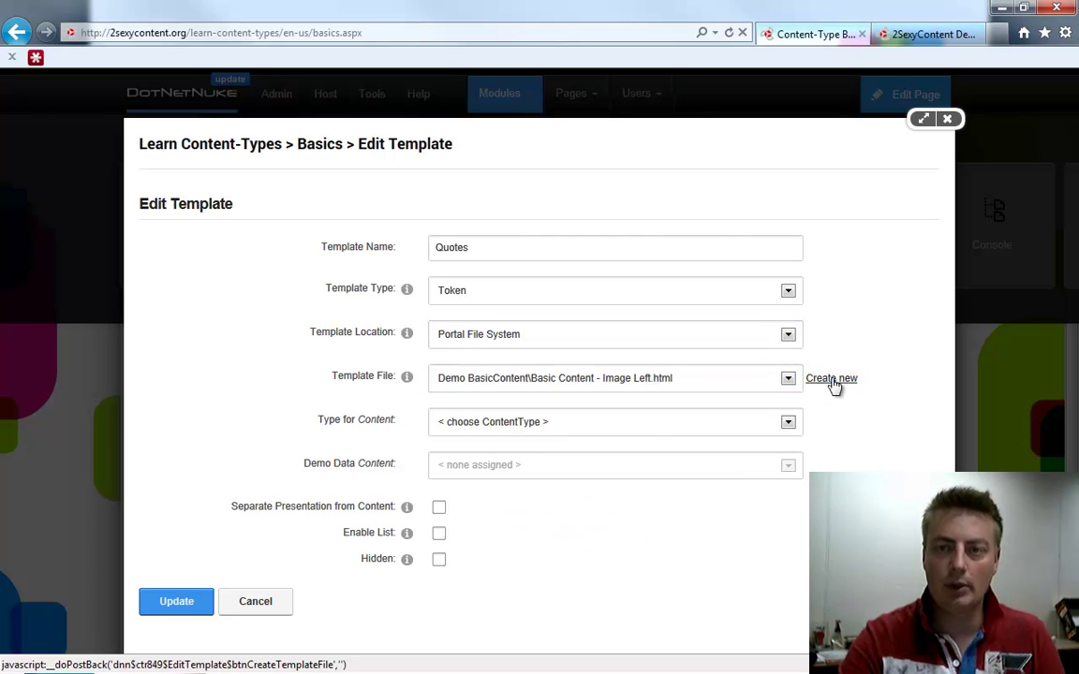
pyautogui.click(558, 374)
# Bind the template to Customer Quotes, leave Demo Data unassigned, and save it
pyautogui.click(535, 423)
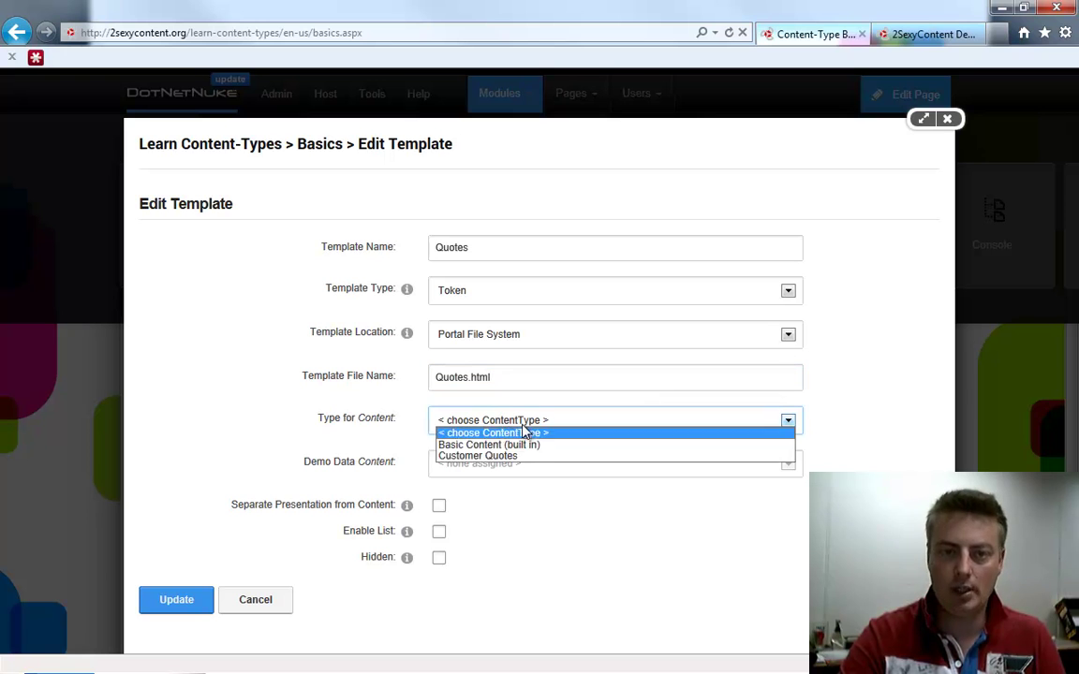
pyautogui.click(510, 457)
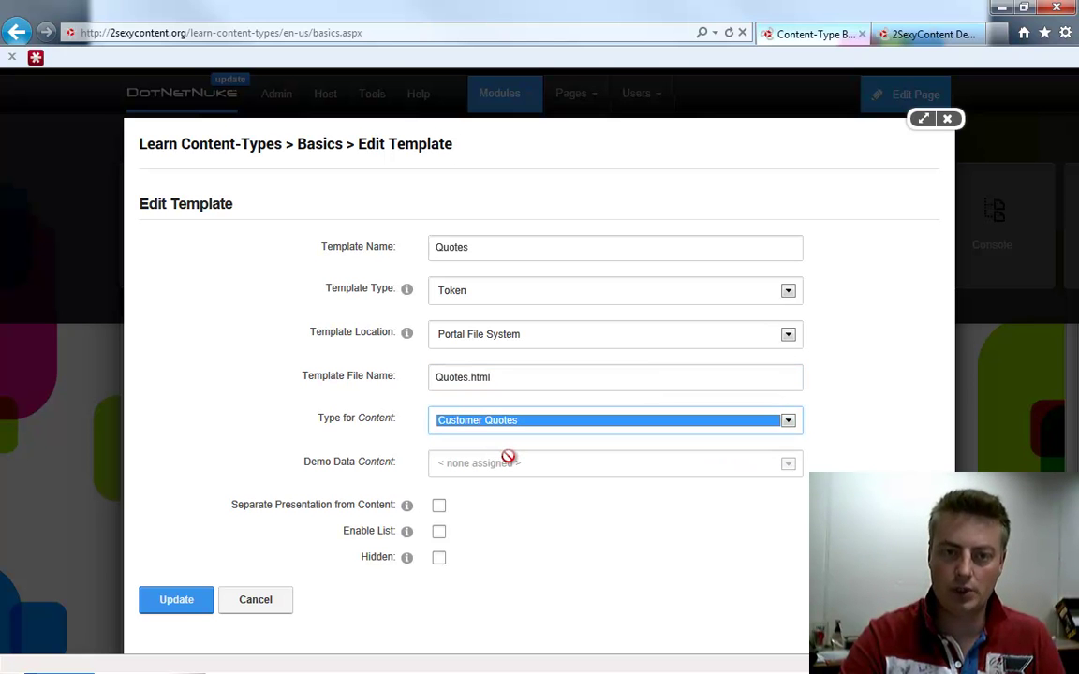
pyautogui.click(498, 463)
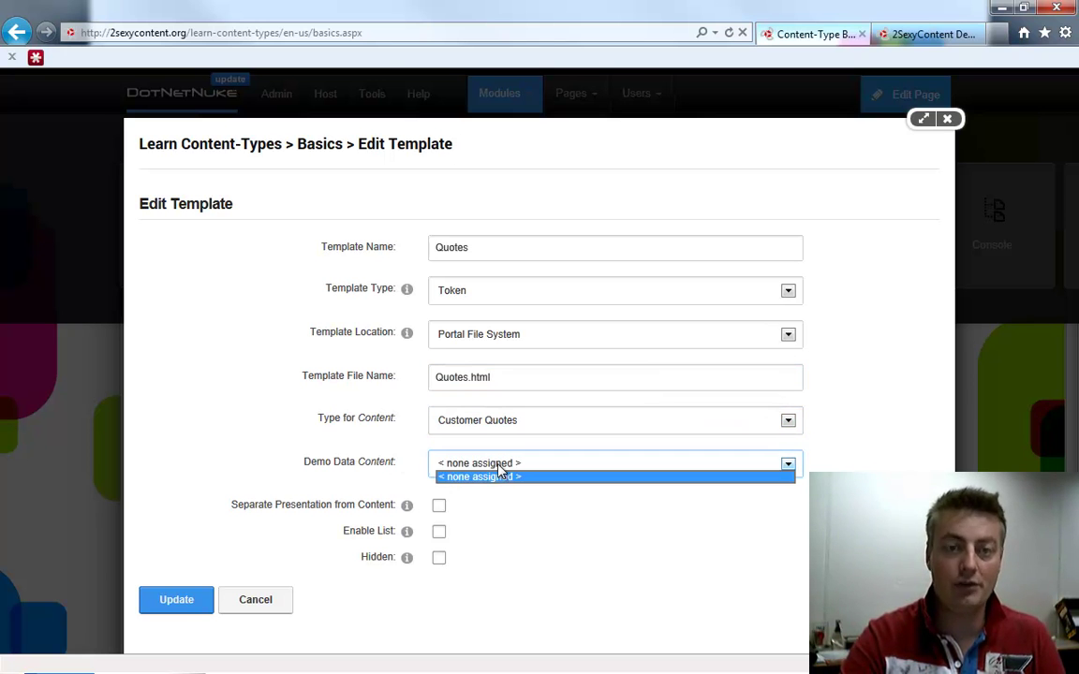
pyautogui.click(495, 474)
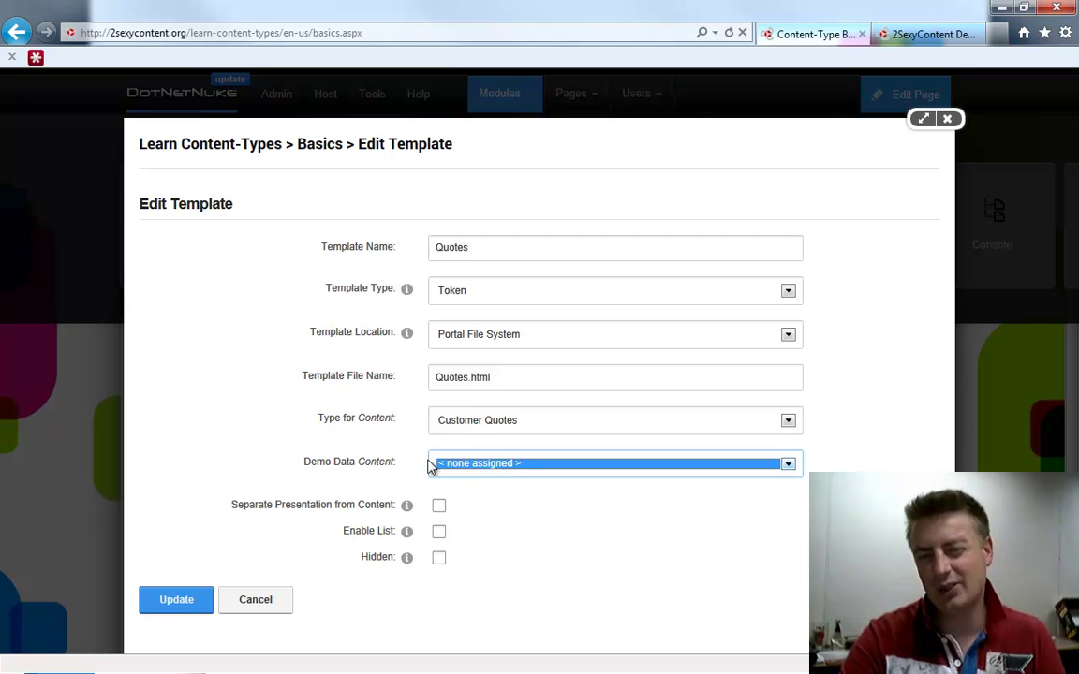
pyautogui.click(174, 599)
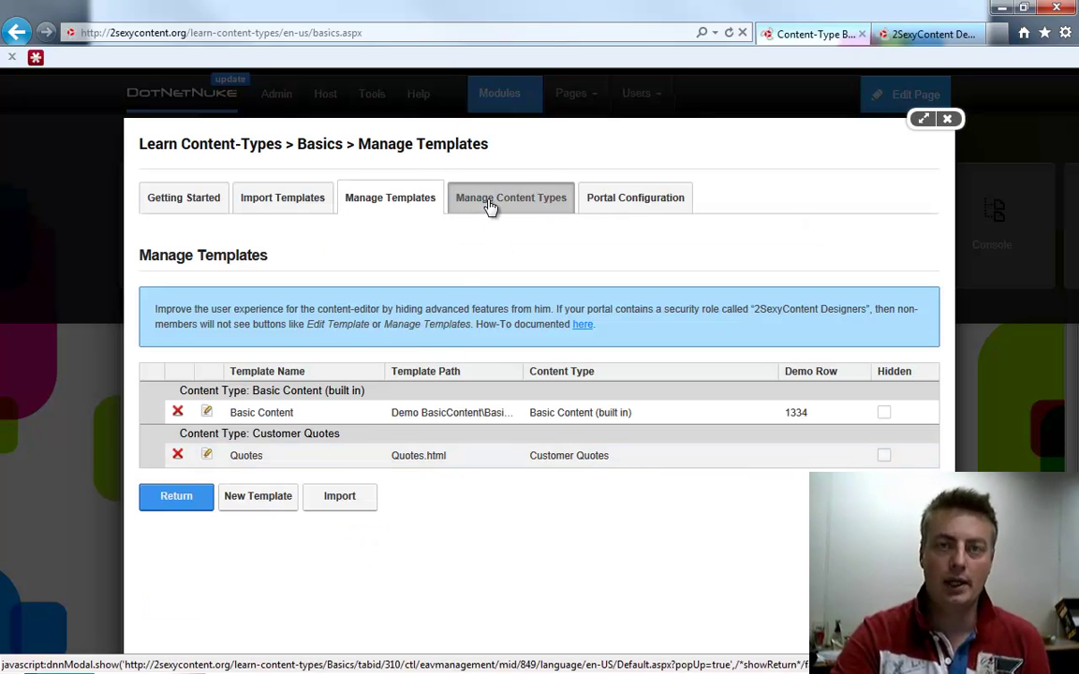
# Insert a Customer Quotes item with quote 'We love 2SexyContent' and the author's name
pyautogui.click(489, 206)
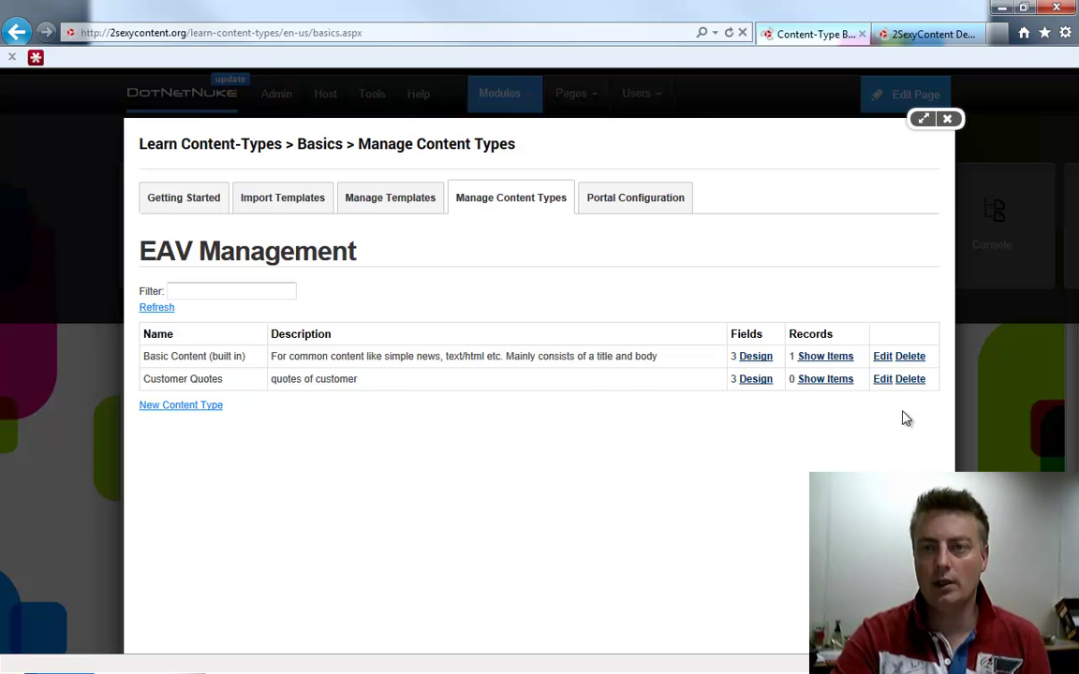
pyautogui.click(825, 379)
pyautogui.click(157, 305)
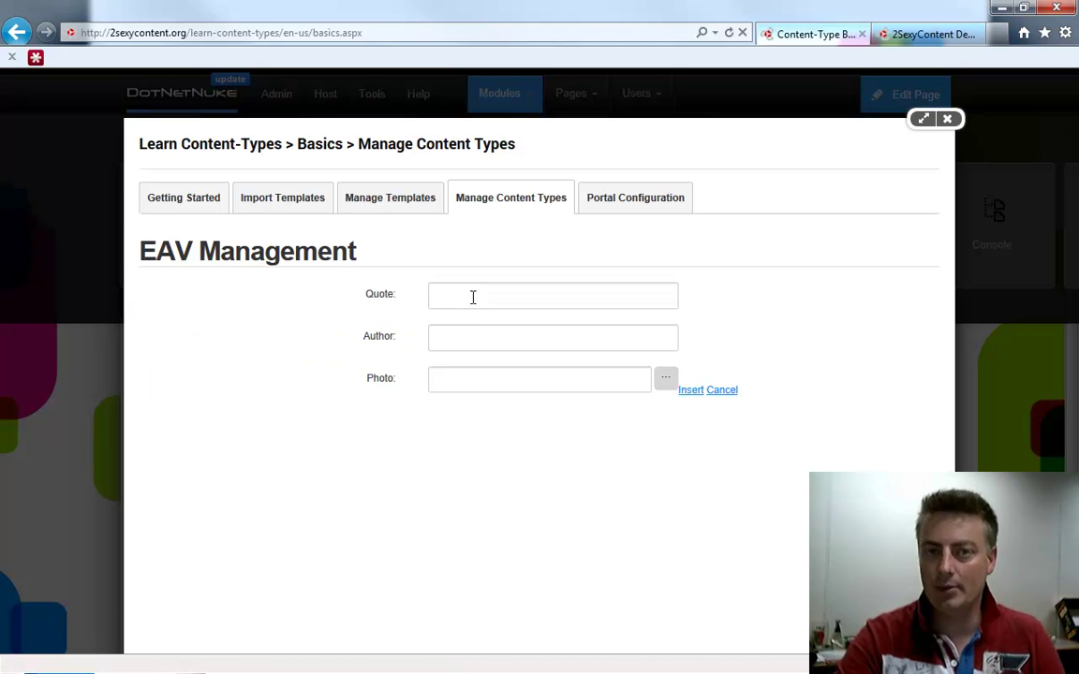
pyautogui.click(478, 295)
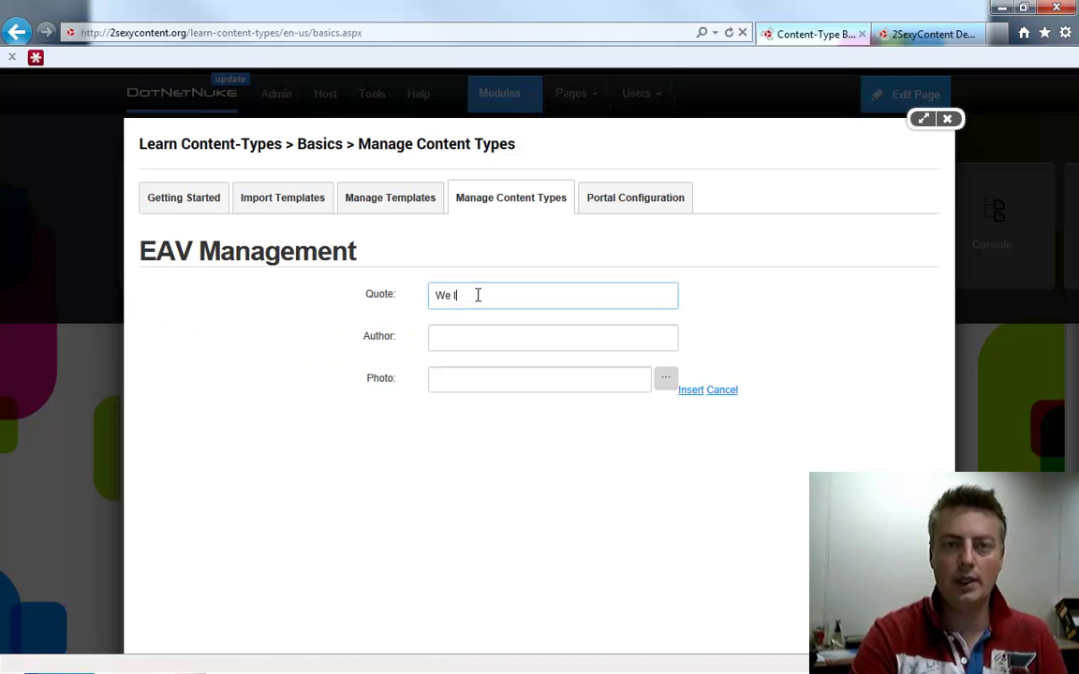
pyautogui.press('Tab')
pyautogui.press('BackSpace')
pyautogui.press('BackSpace')
pyautogui.press('Tab')
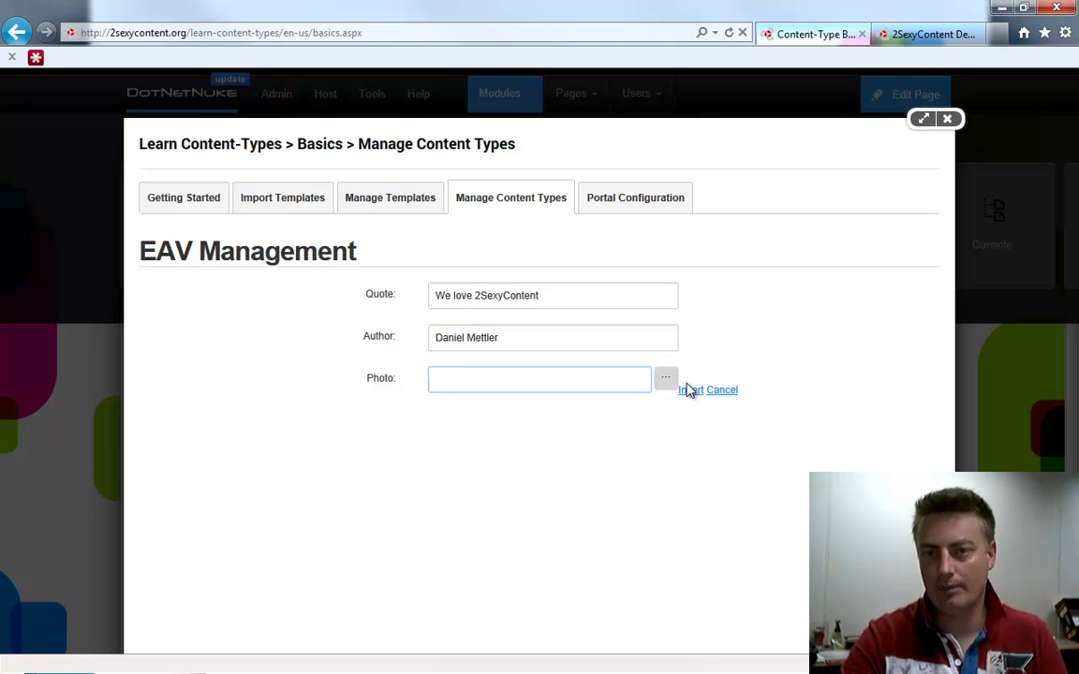
pyautogui.click(691, 391)
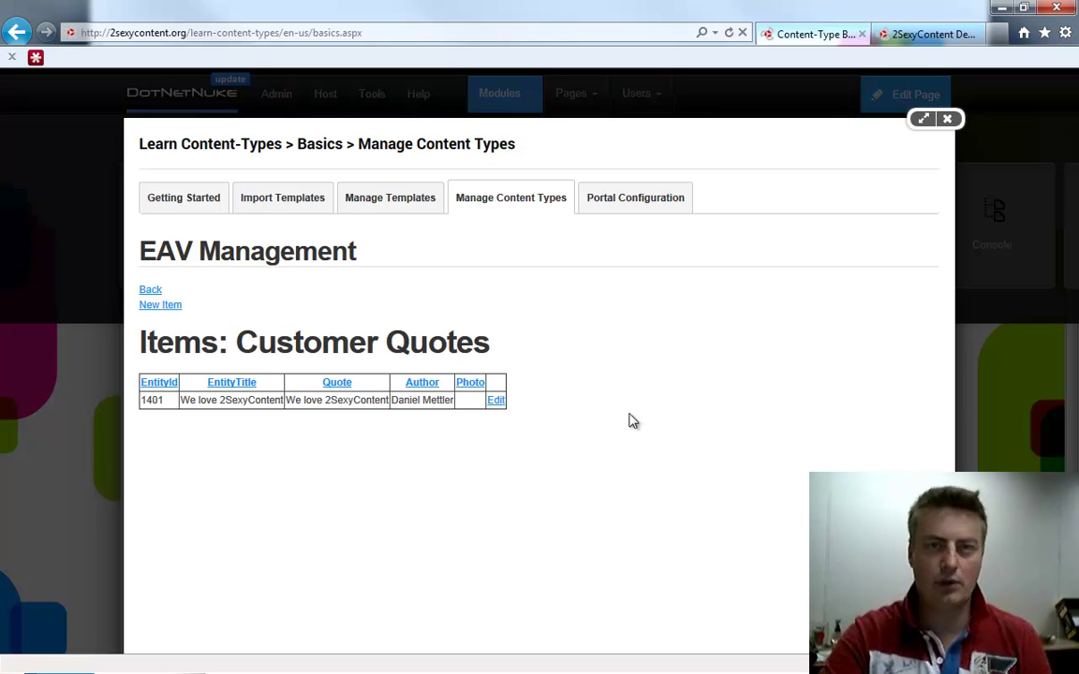
# Set the Quotes template's Demo Data to the 'We love 2SexyContent' item and save
pyautogui.click(388, 203)
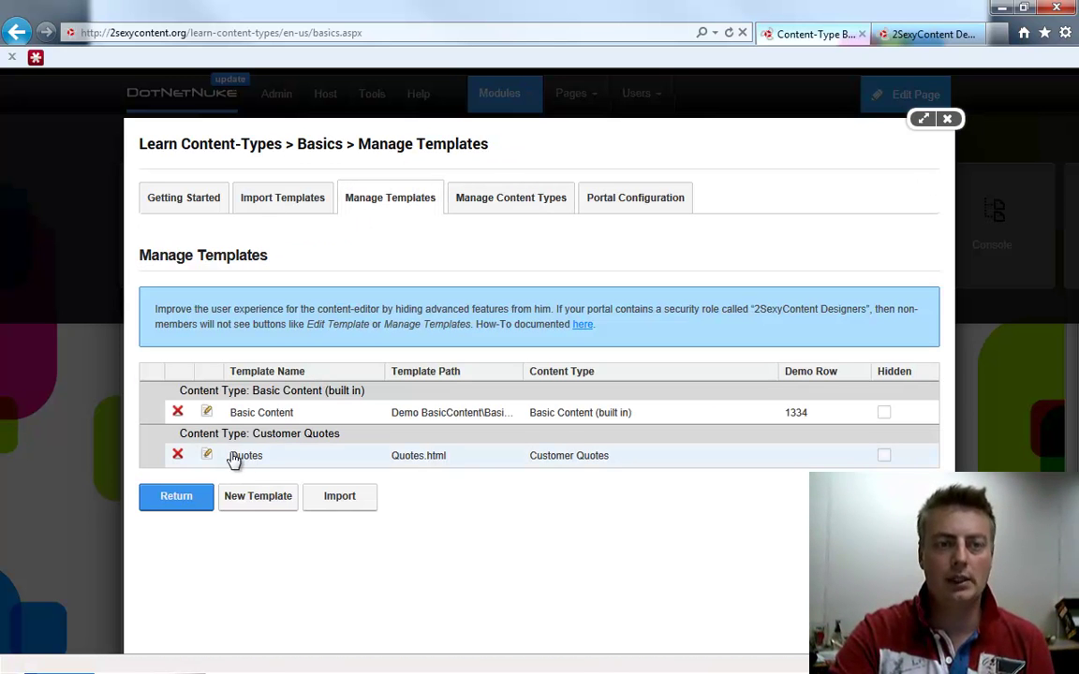
pyautogui.click(208, 456)
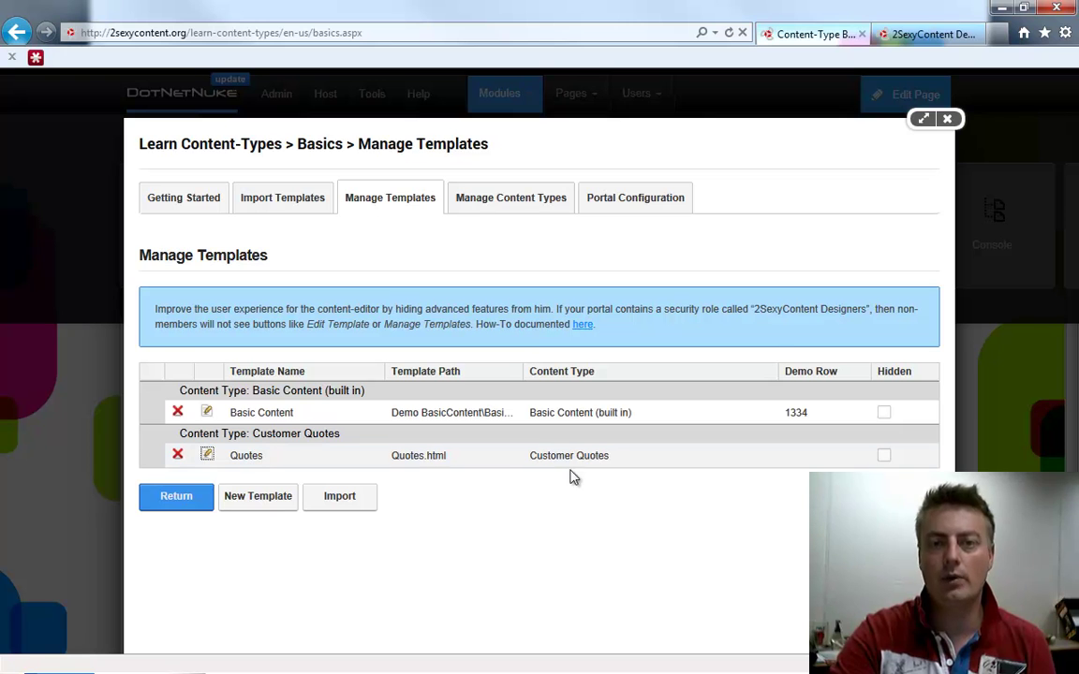
pyautogui.click(621, 469)
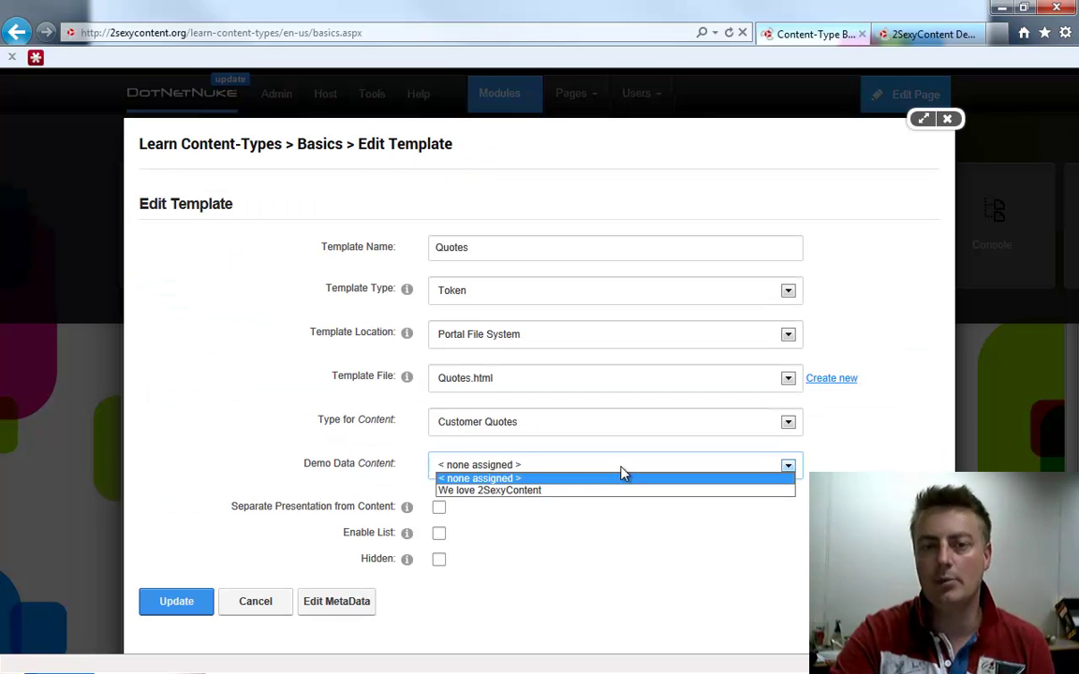
pyautogui.click(552, 494)
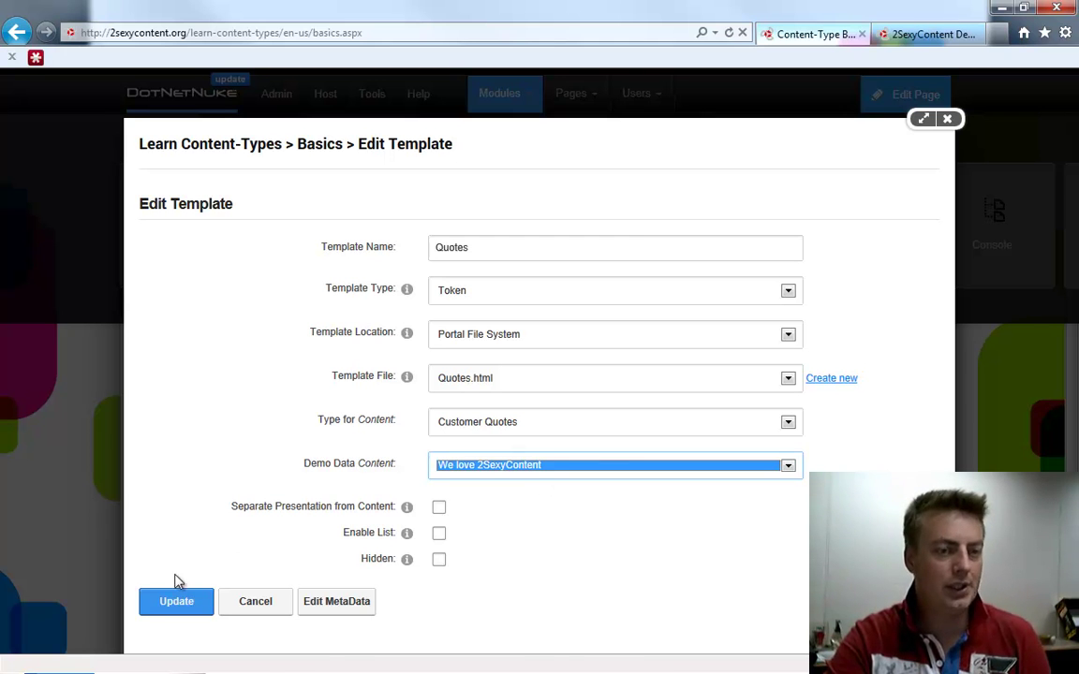
pyautogui.click(178, 605)
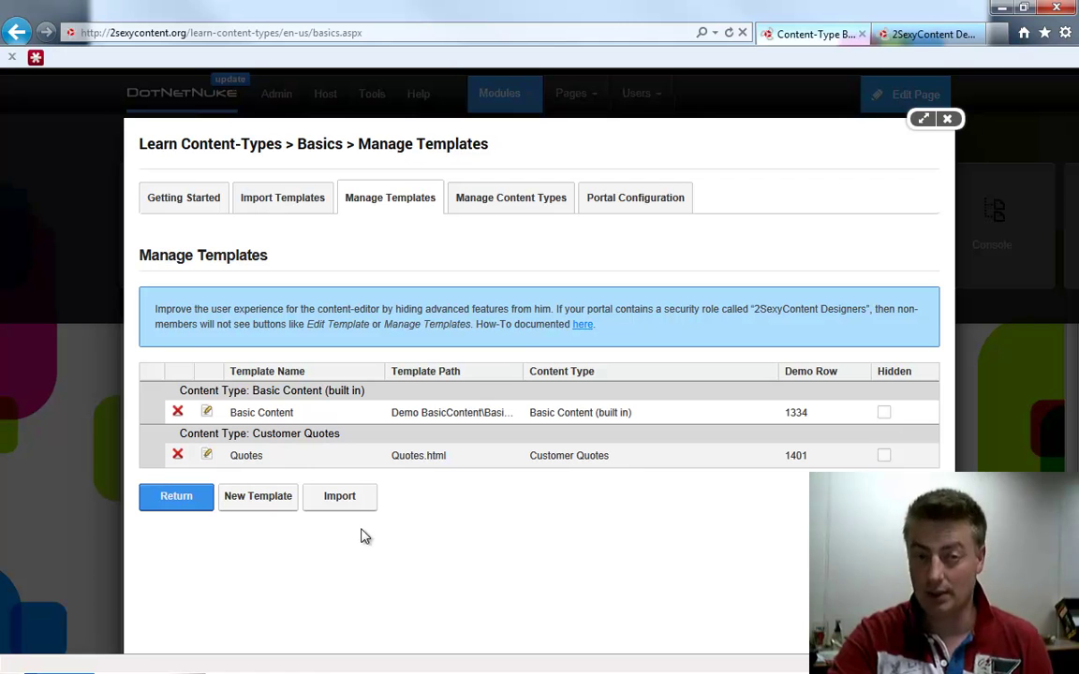
# Set the page module to Customer Quotes content with the Quotes template
pyautogui.click(948, 121)
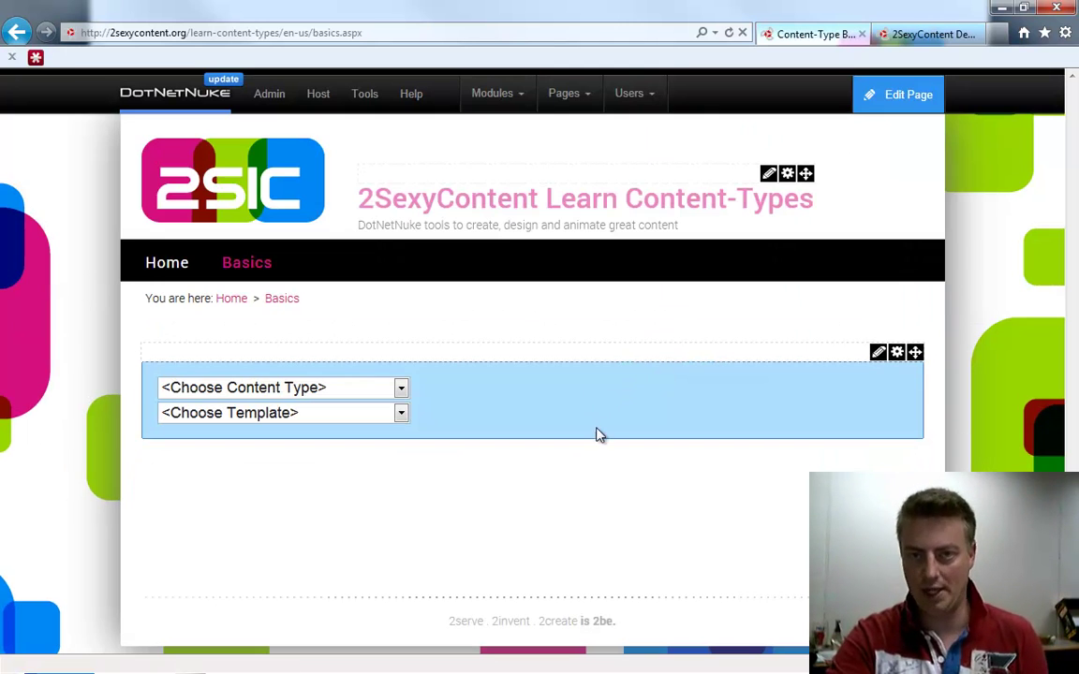
pyautogui.click(343, 387)
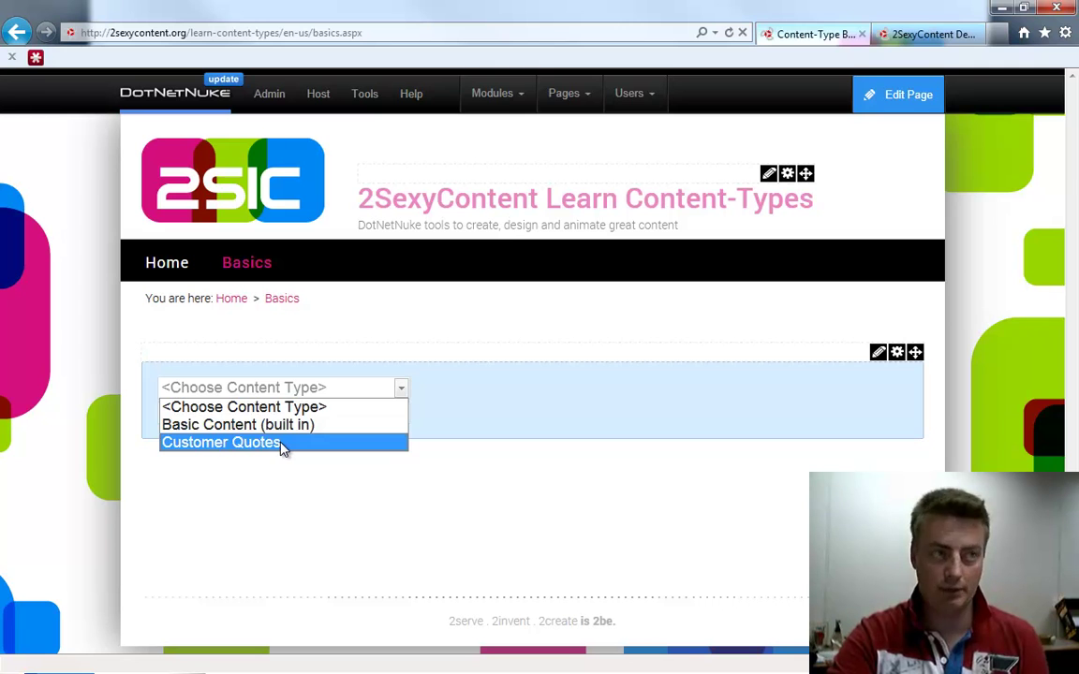
pyautogui.click(281, 445)
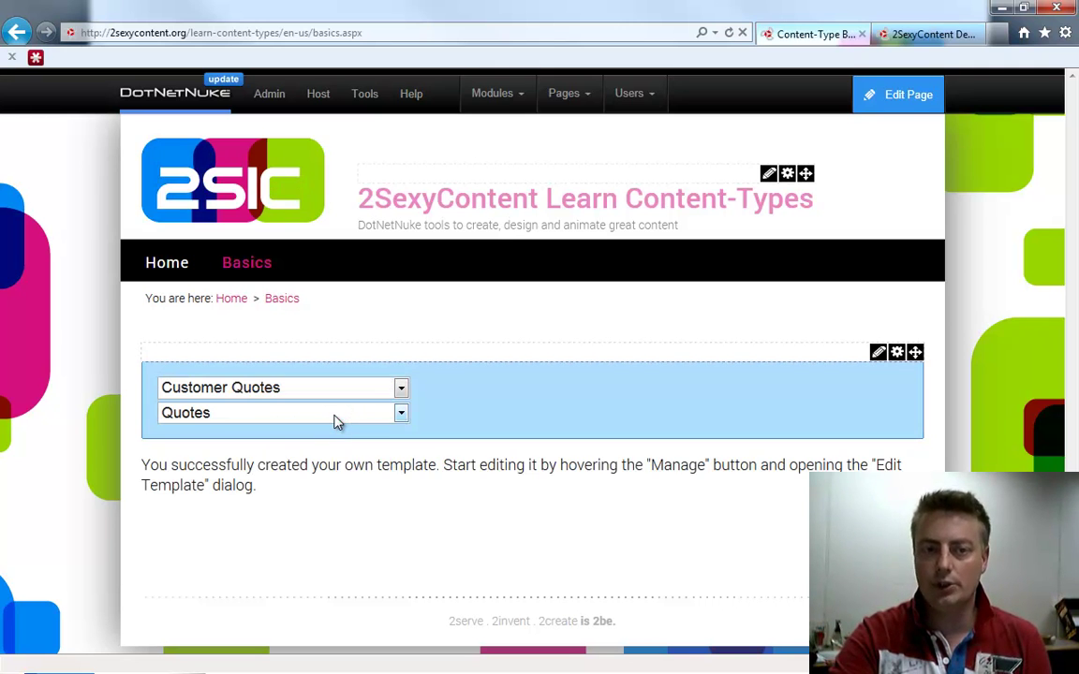
pyautogui.click(338, 422)
pyautogui.click(325, 448)
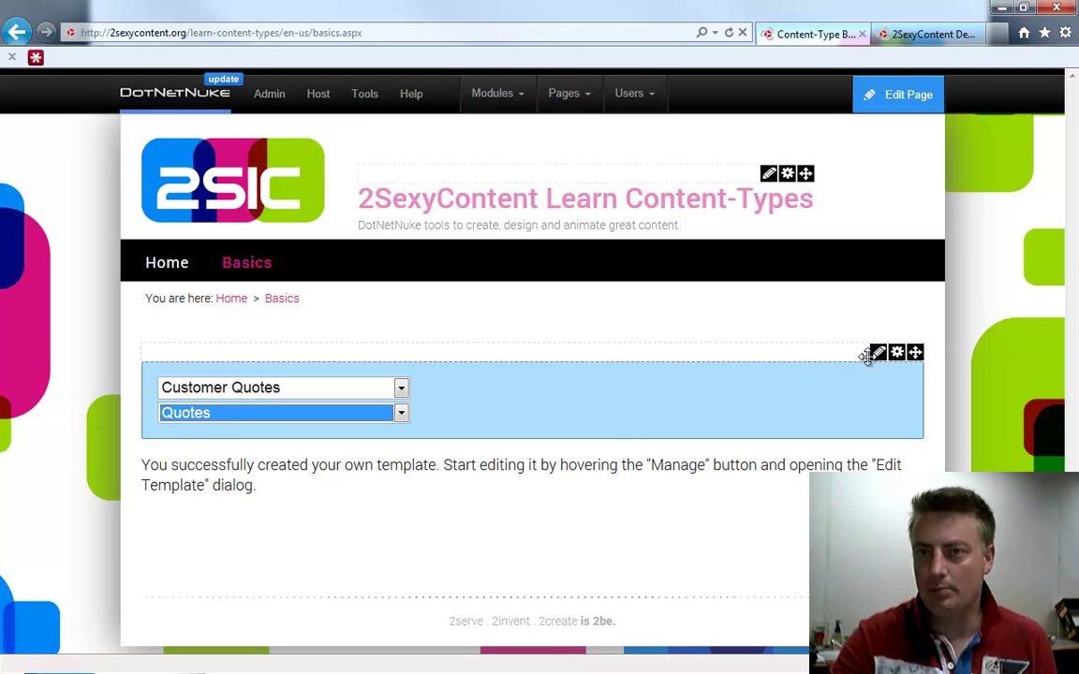
# Open the Quotes template file and clear its placeholder text
pyautogui.moveTo(880, 354)
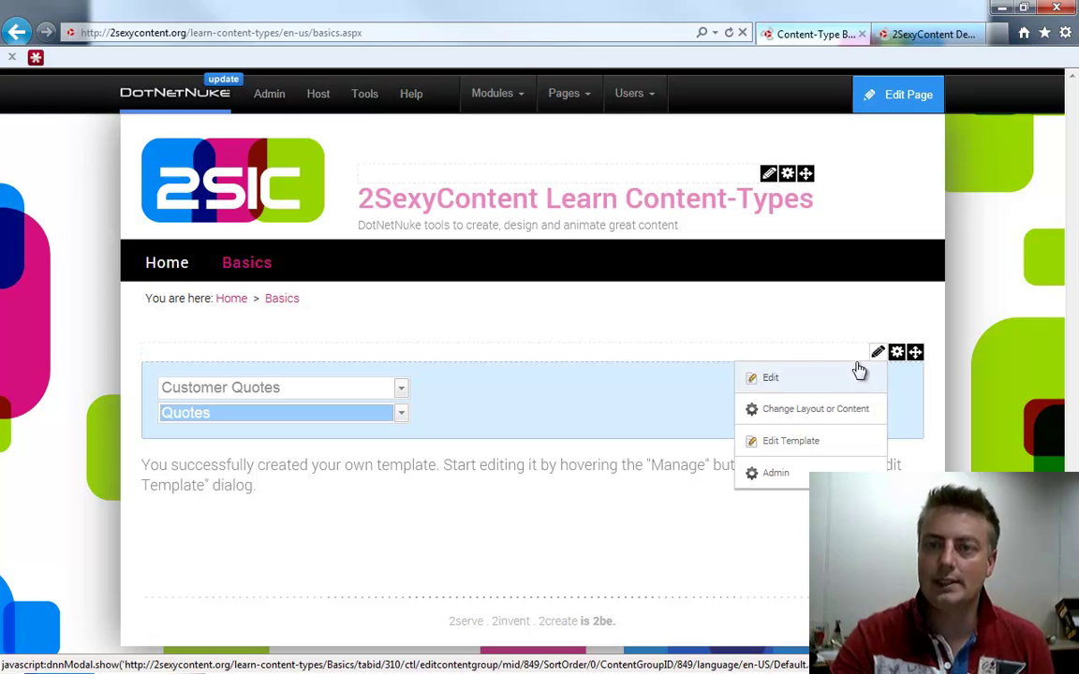
pyautogui.click(819, 445)
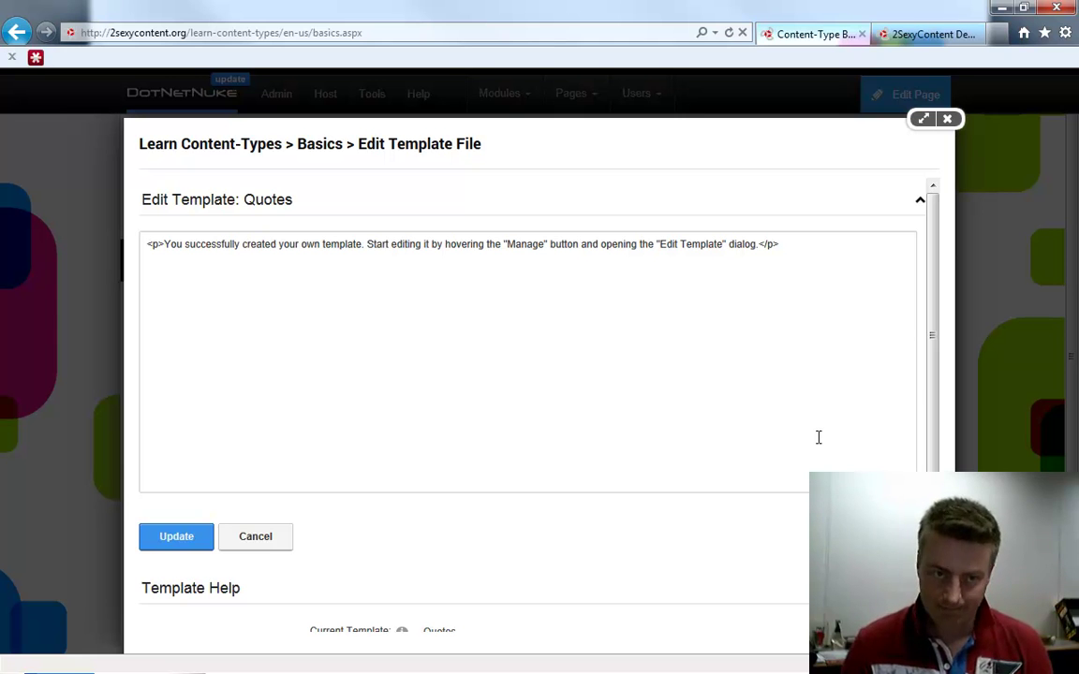
pyautogui.click(818, 438)
pyautogui.hotkey('ctrl', 'a')
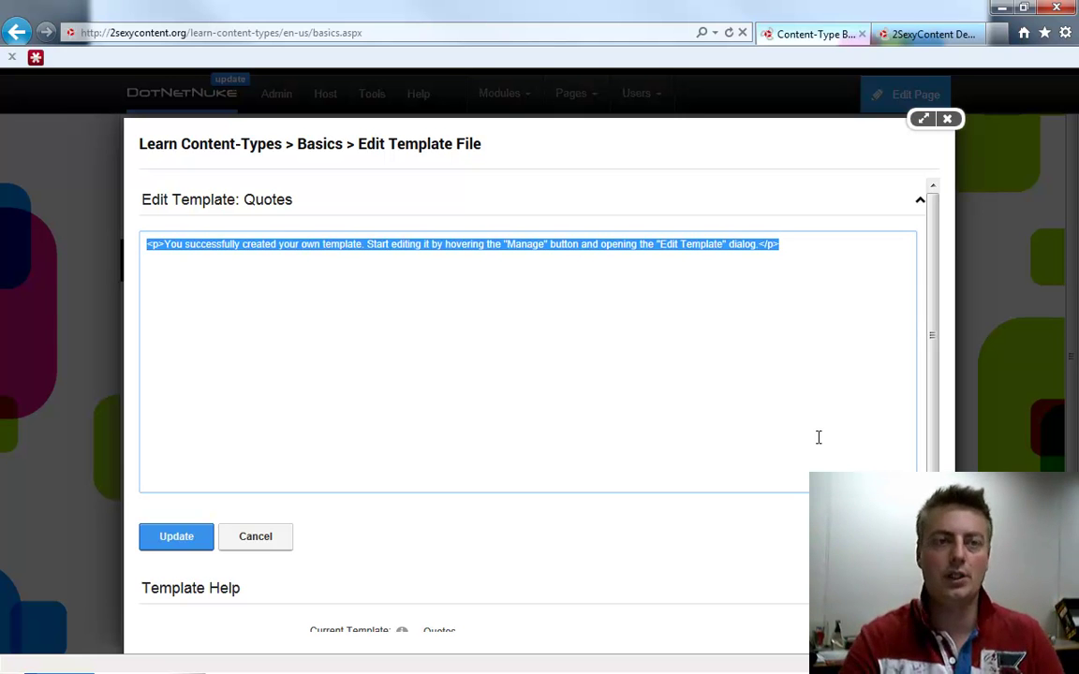
pyautogui.press('BackSpace')
# Write a <p> paragraph containing [Content:Quote] wrapped in <strong> tags
pyautogui.write('[Content:Quote')
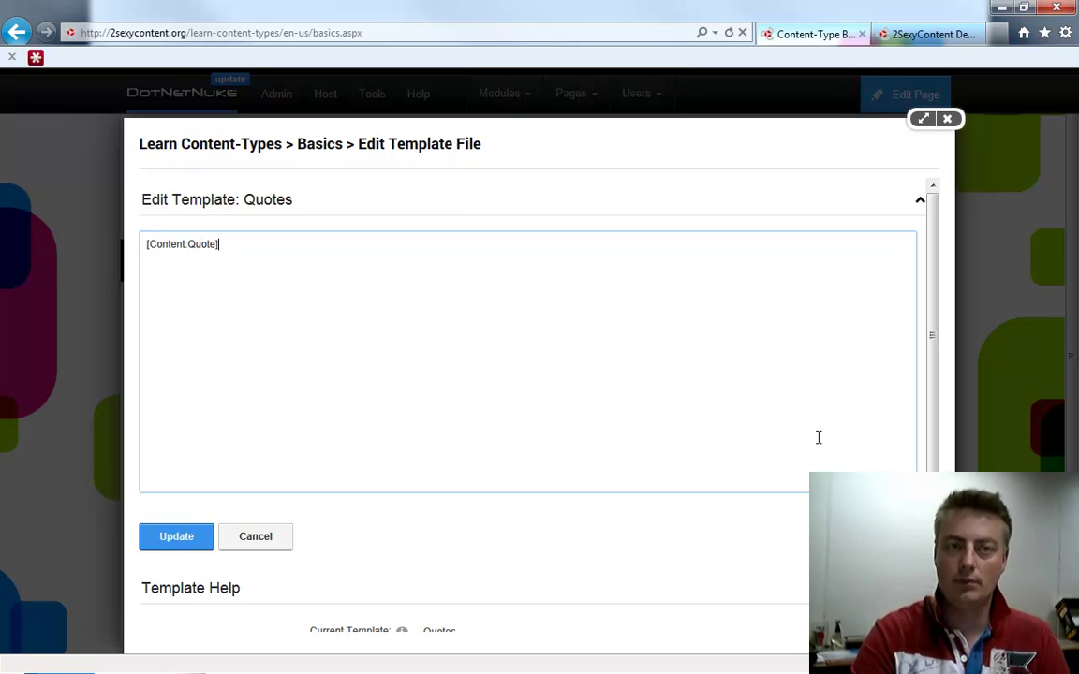
pyautogui.write('<')
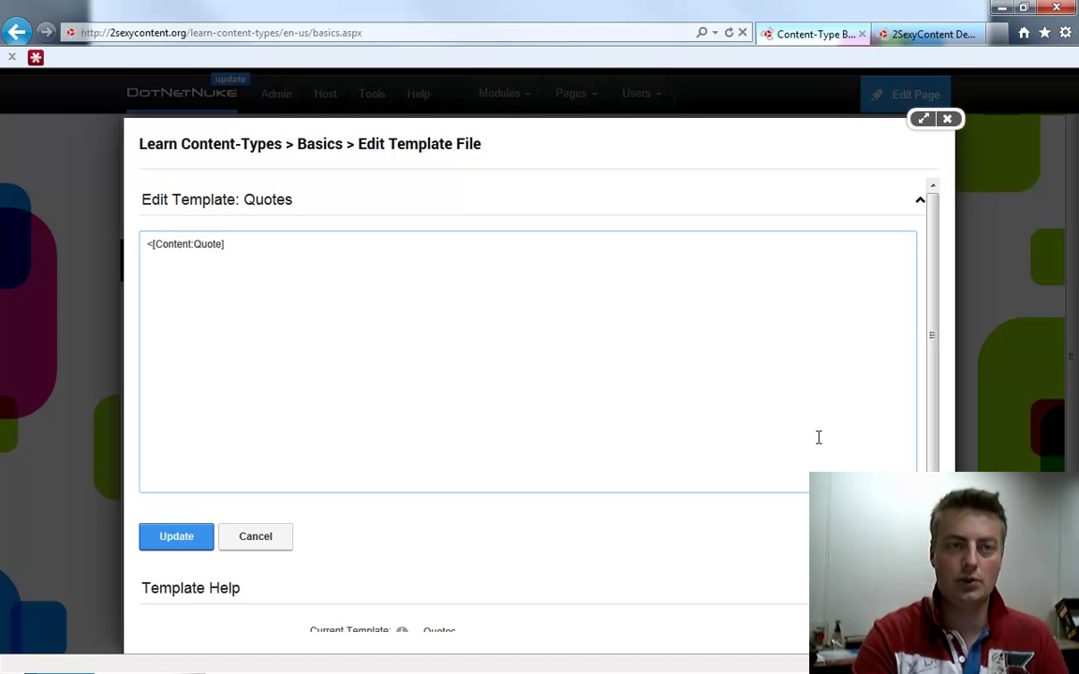
pyautogui.write('strong>')
pyautogui.press('End')
pyautogui.write('</strong')
pyautogui.write('<p>')
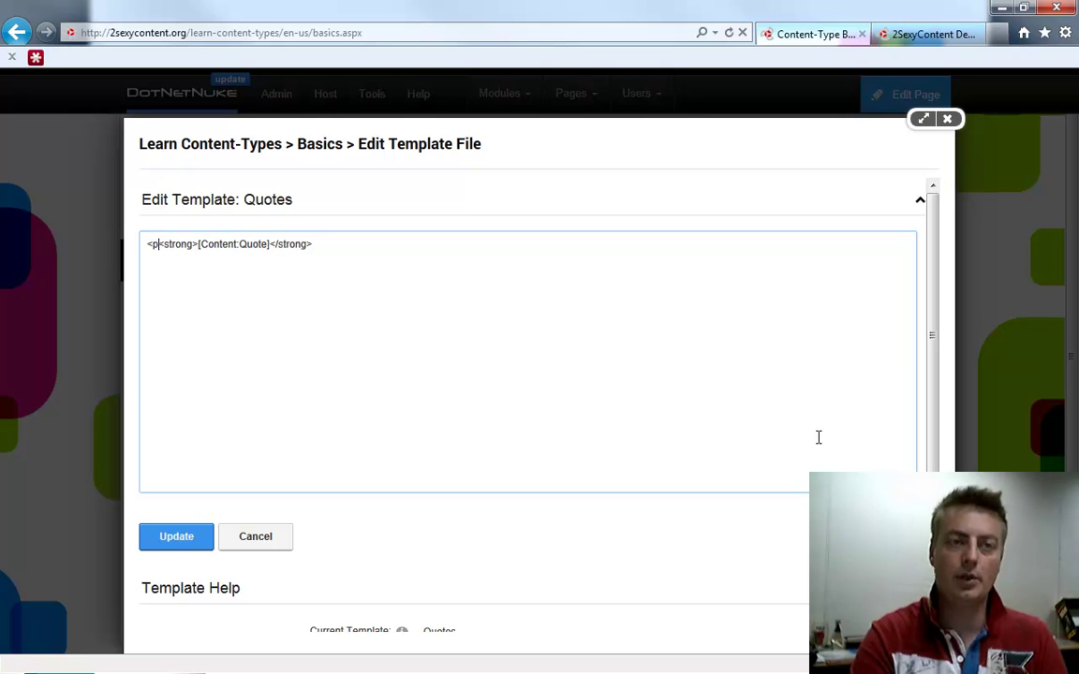
pyautogui.write('/p>')
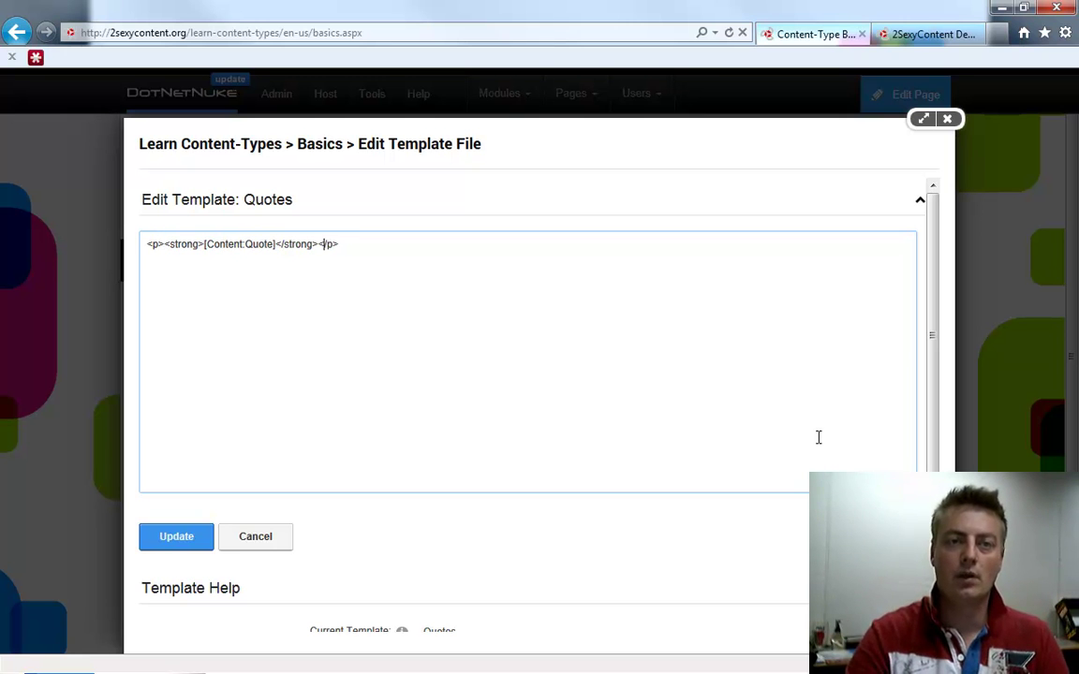
pyautogui.press('Return')
pyautogui.press('Return')
pyautogui.press('Up')
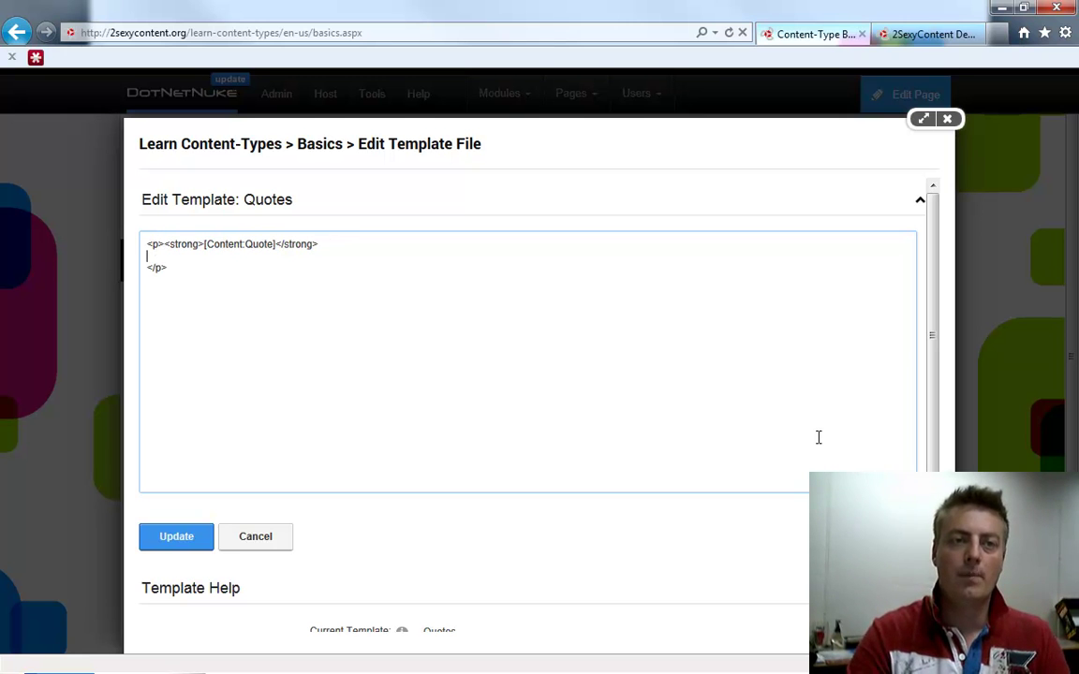
pyautogui.press('Right')
pyautogui.press('Right')
pyautogui.press('Return')
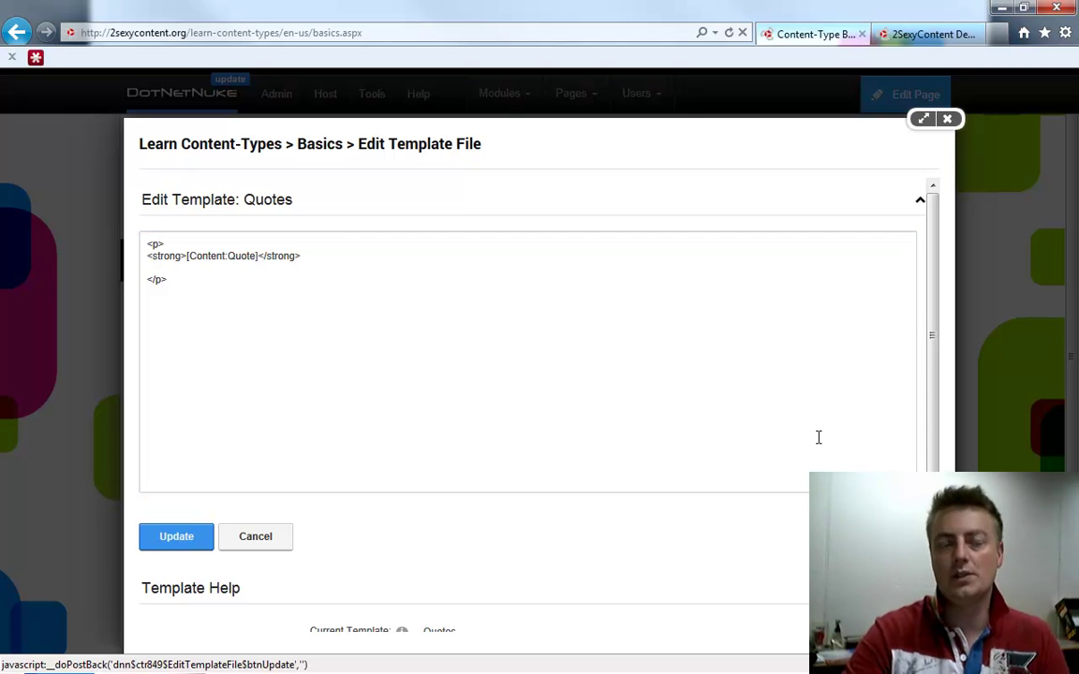
# Add <em>[Content:Author]</em> below the quote and copy [Content:Toolbar] from Template Help
pyautogui.click(361, 260)
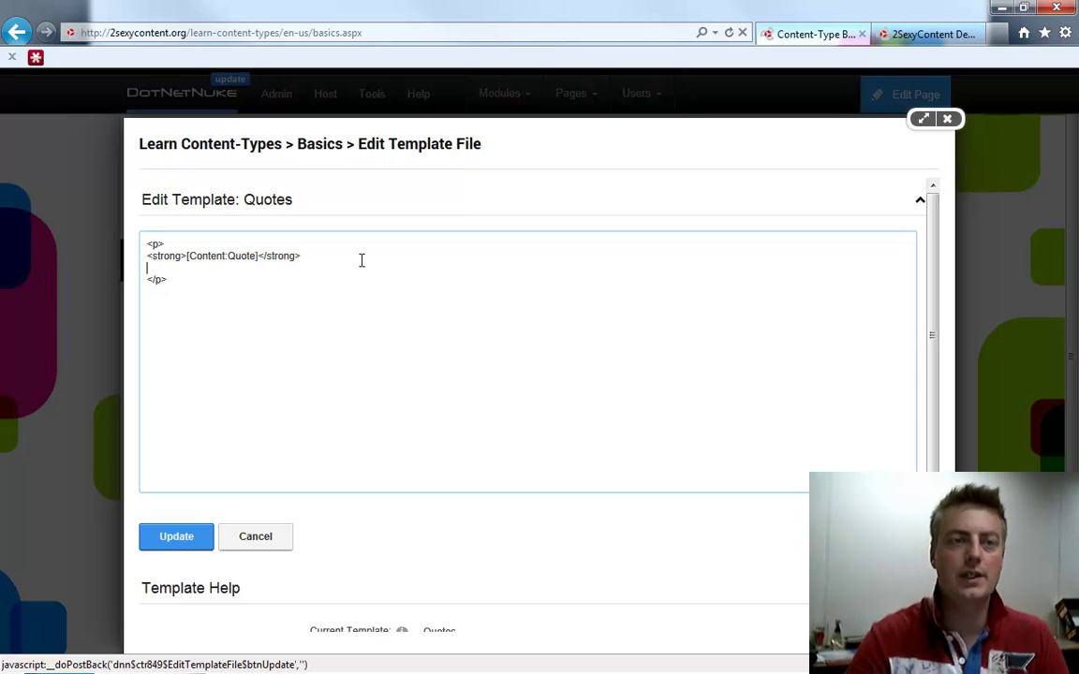
pyautogui.write('<em>')
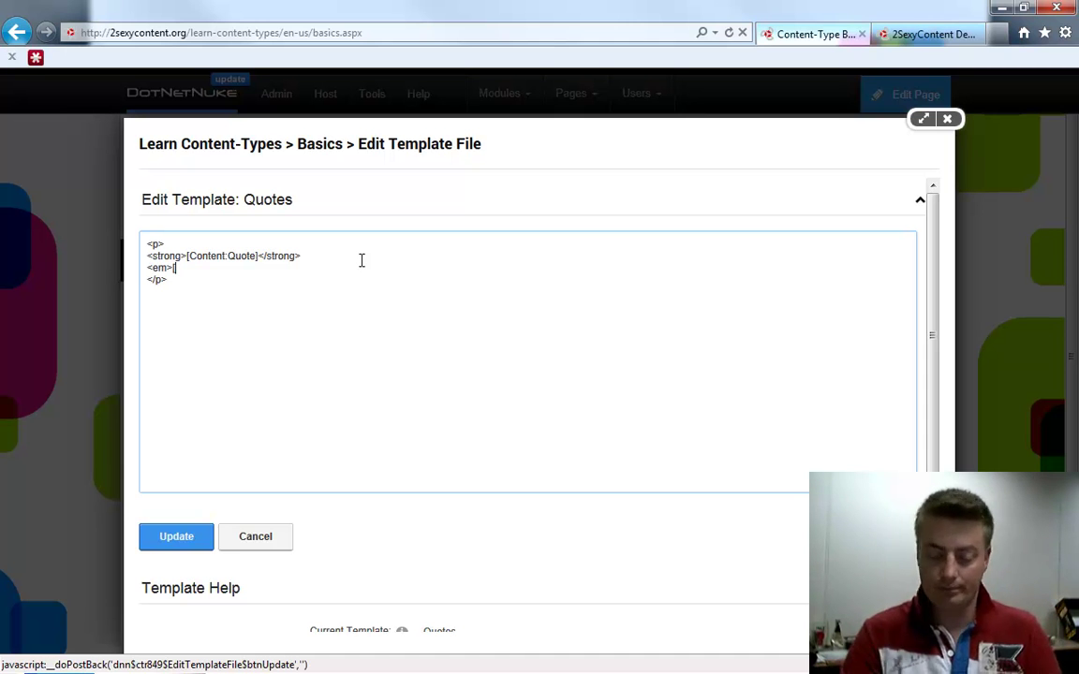
pyautogui.write('[Content:A')
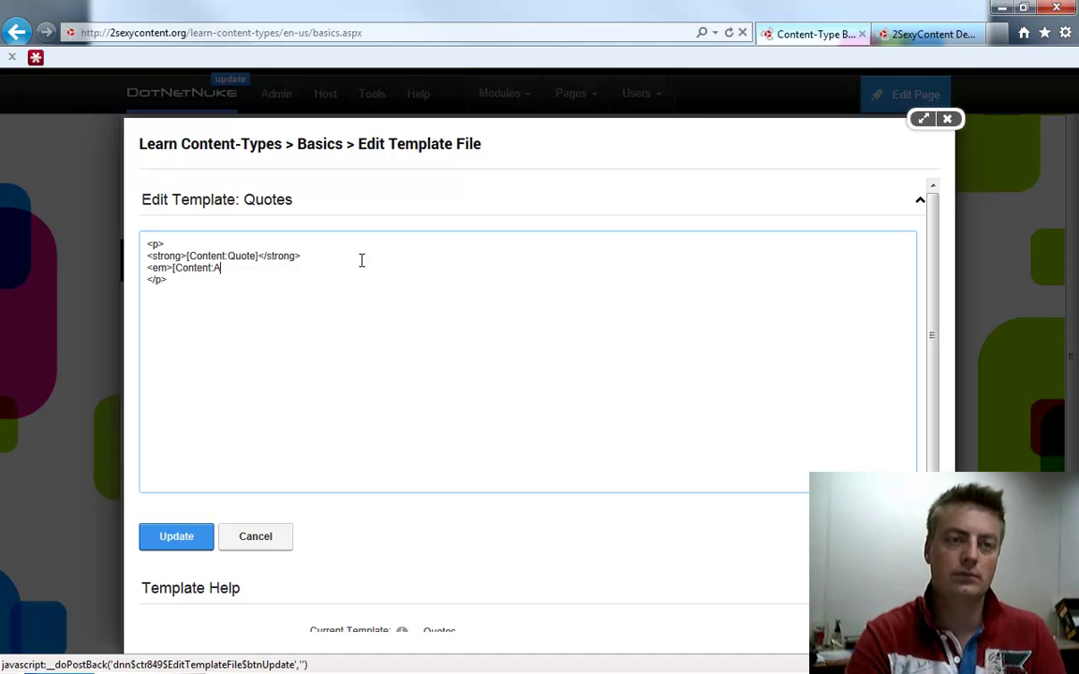
pyautogui.write('uthor]</em>')
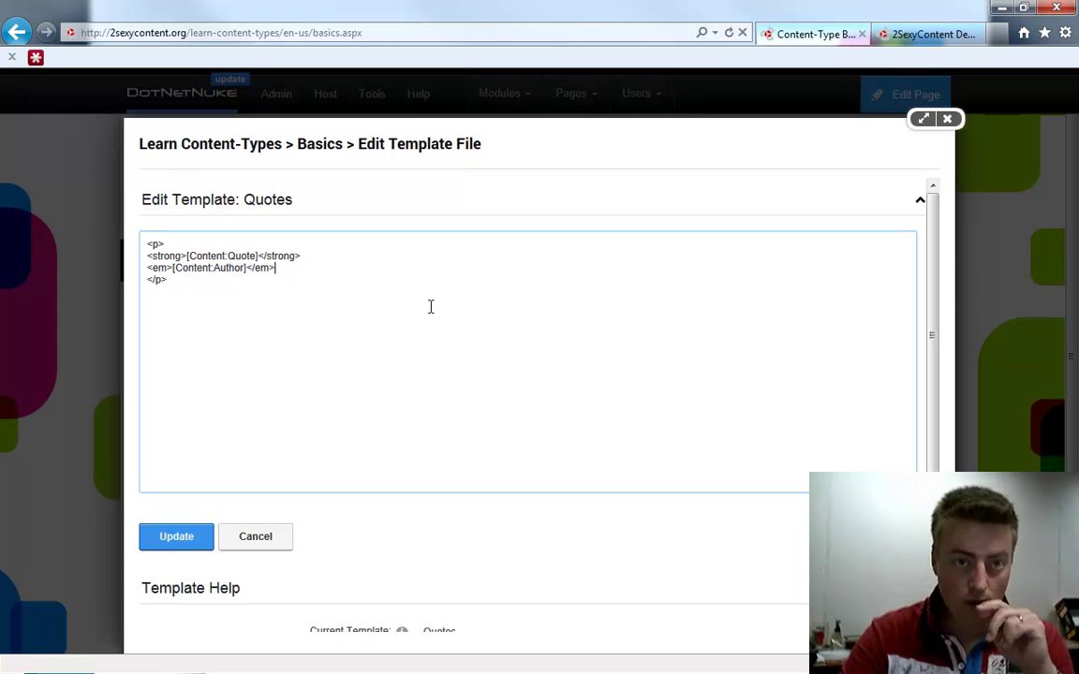
pyautogui.scroll(-3, 344, 319)
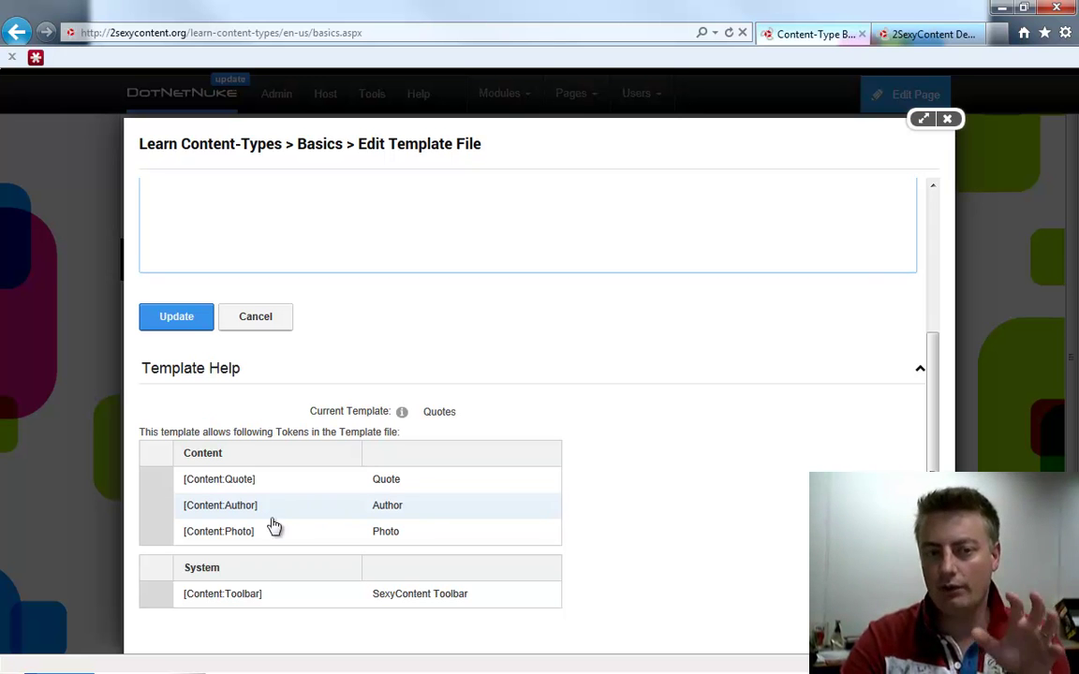
pyautogui.moveTo(297, 600); pyautogui.dragTo(180, 591)
pyautogui.hotkey('ctrl', 'c')
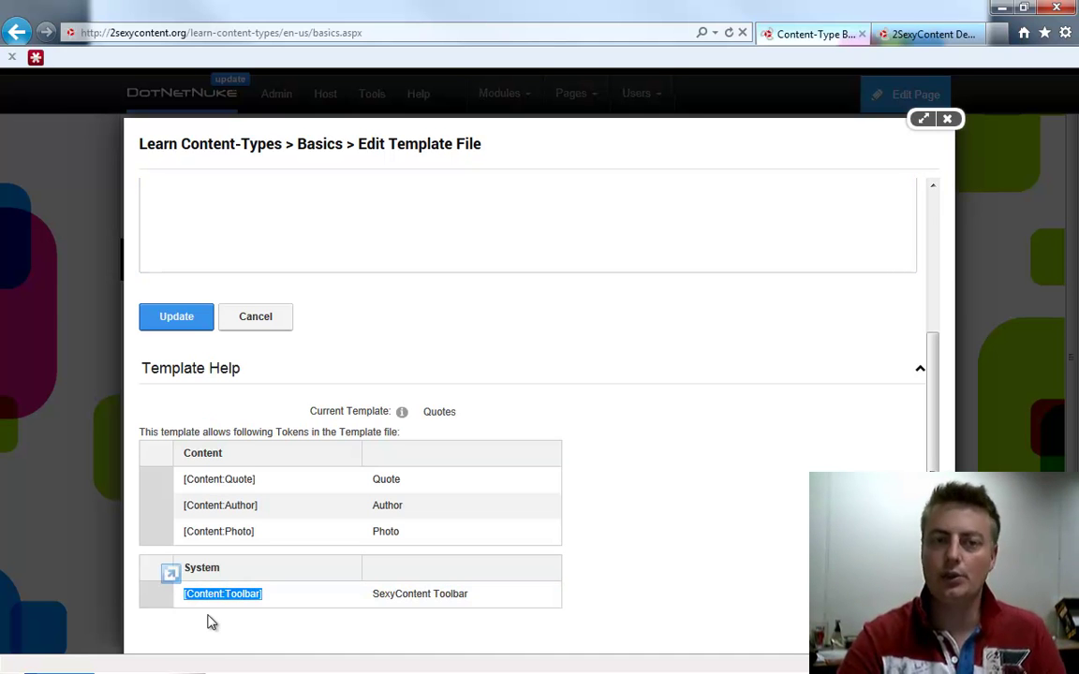
# Wrap the template in <div></div>, paste [Content:Toolbar] inside it, and save with Update
pyautogui.click(231, 210)
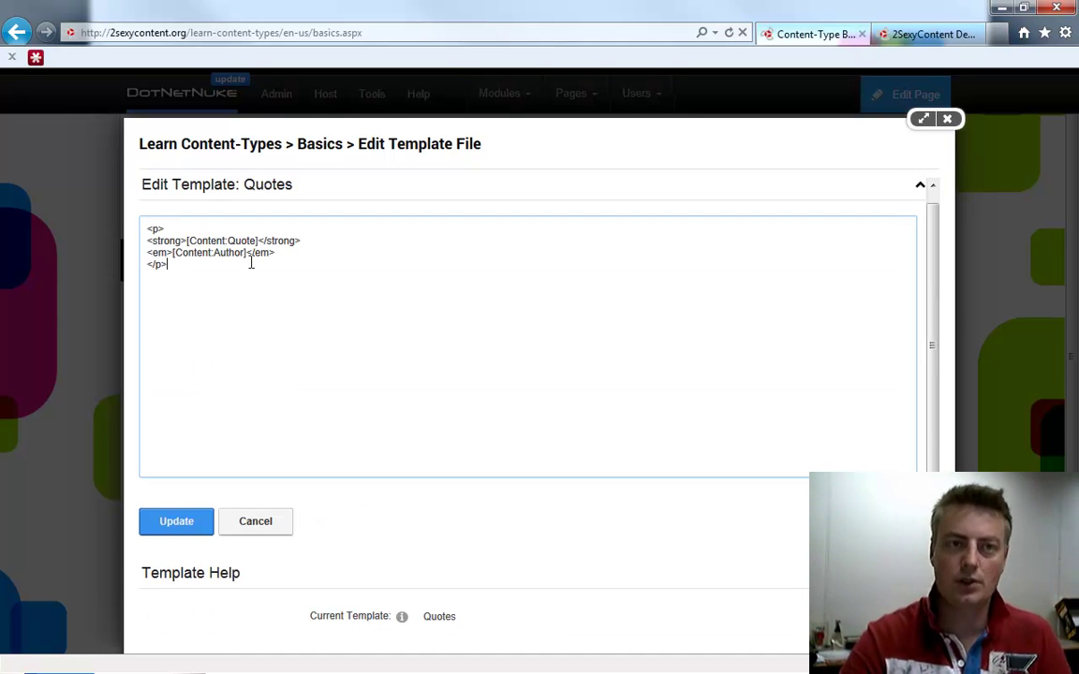
pyautogui.press('Return')
pyautogui.press('Up')
pyautogui.write('<')
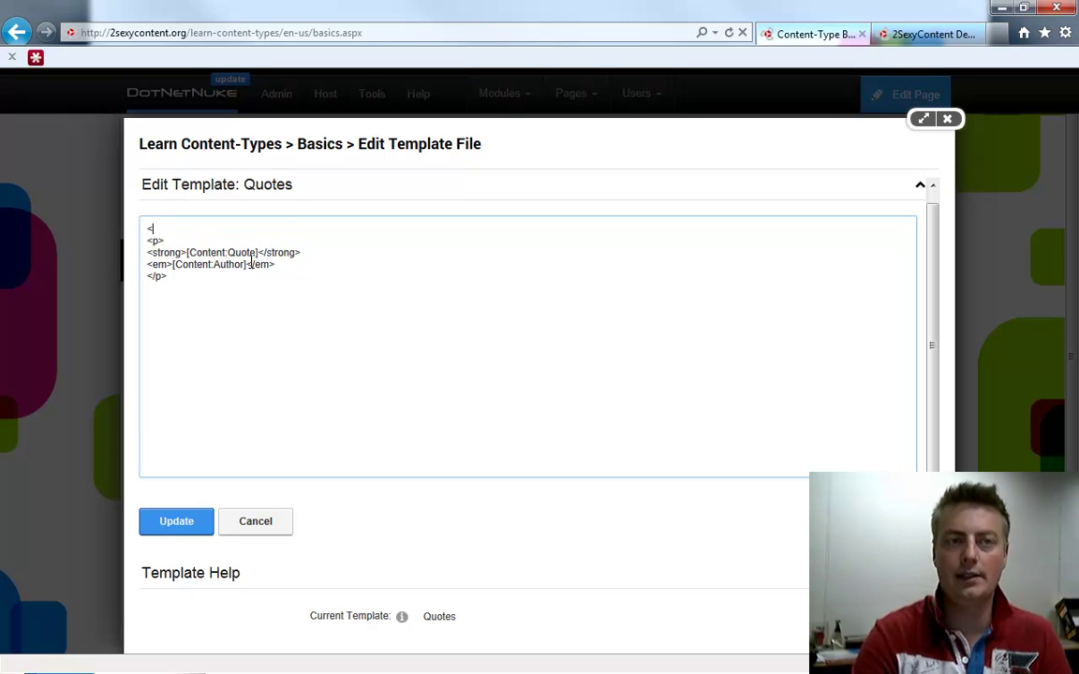
pyautogui.write('div>')
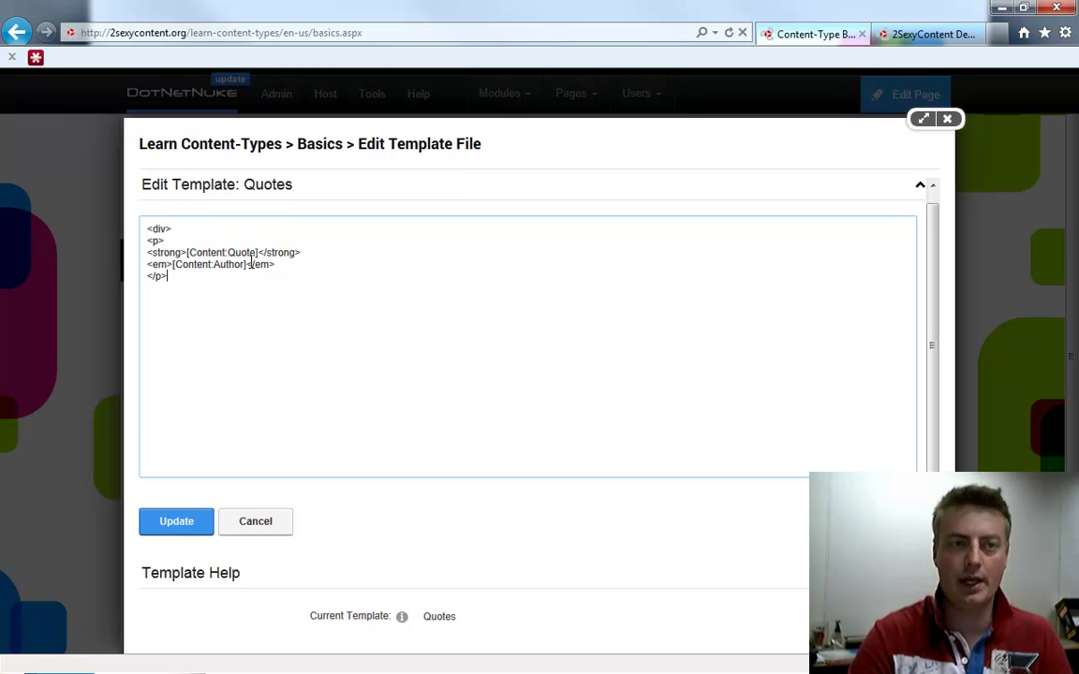
pyautogui.write('</div>')
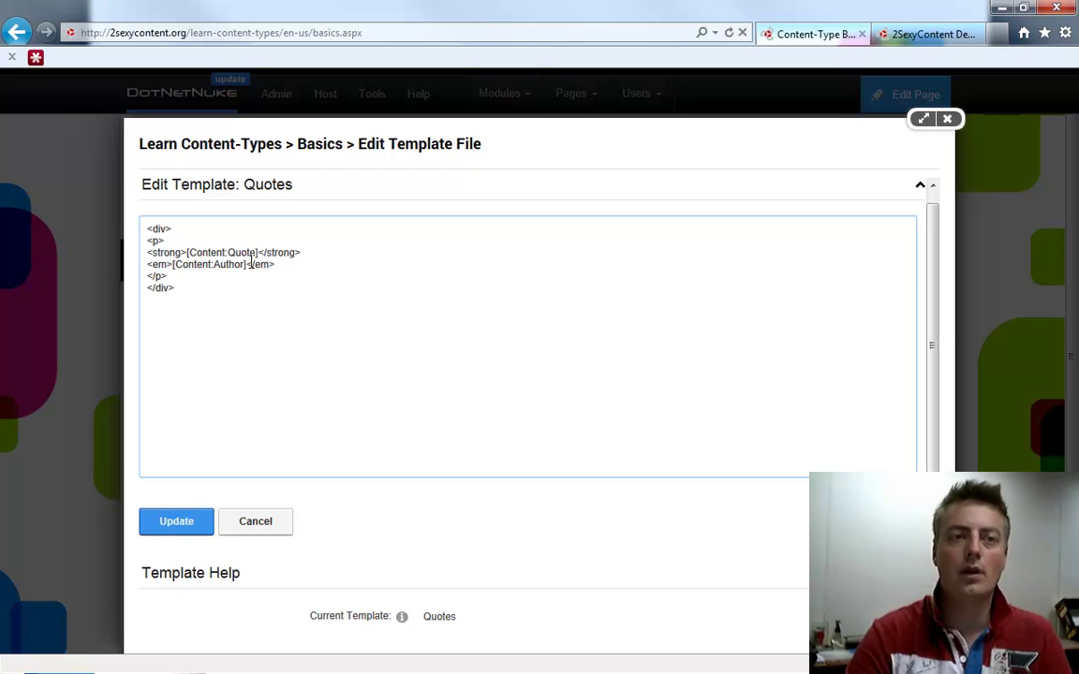
pyautogui.press('Return')
pyautogui.hotkey('ctrl', 'v')
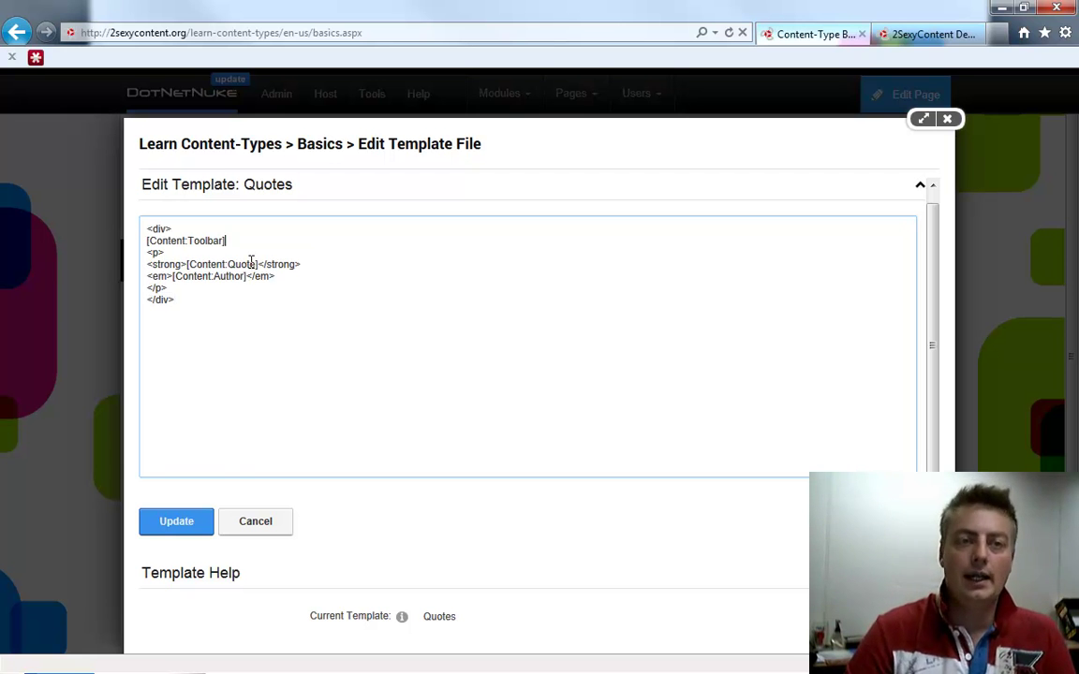
pyautogui.click(174, 532)
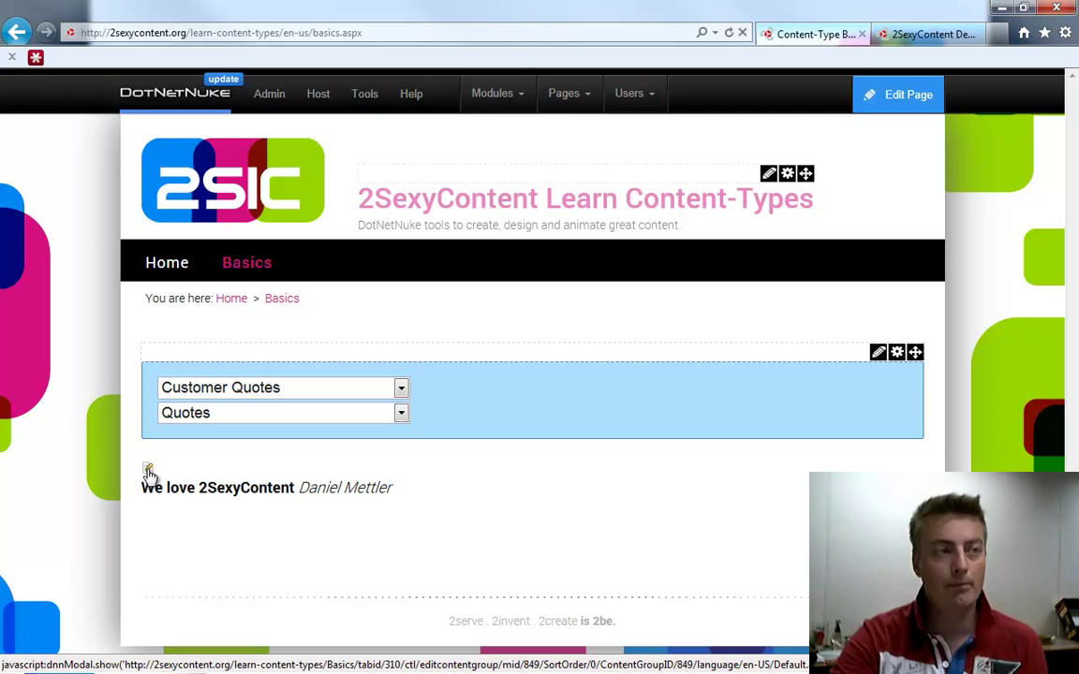
pyautogui.click(148, 471)
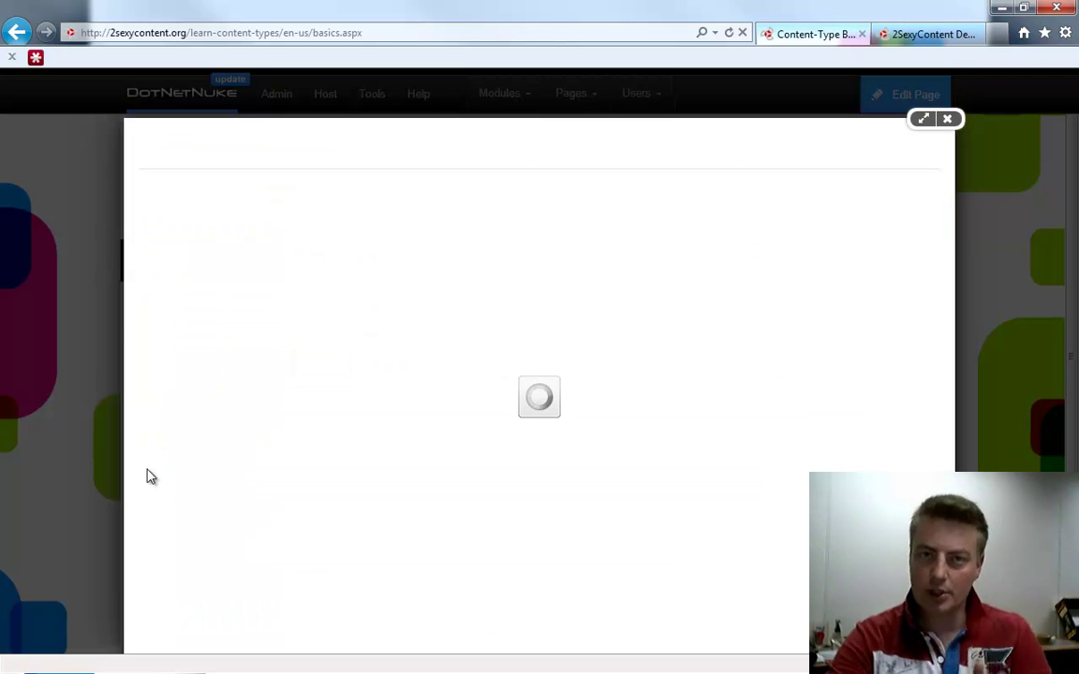
pyautogui.click(477, 248)
pyautogui.click(495, 292)
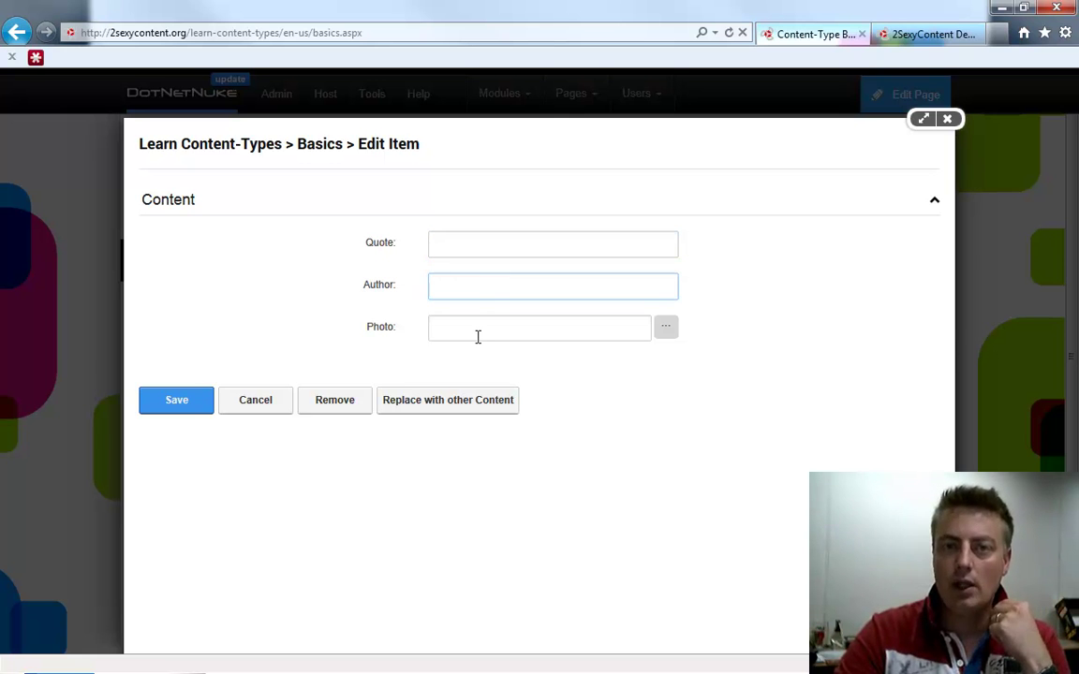
pyautogui.click(478, 335)
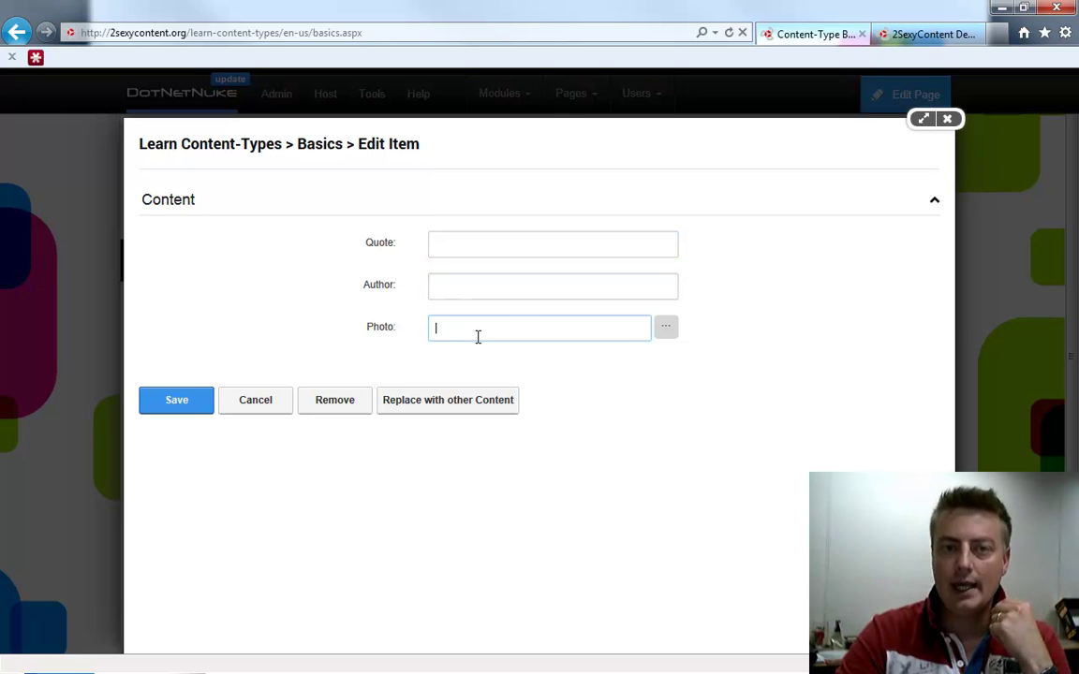
pyautogui.click(665, 330)
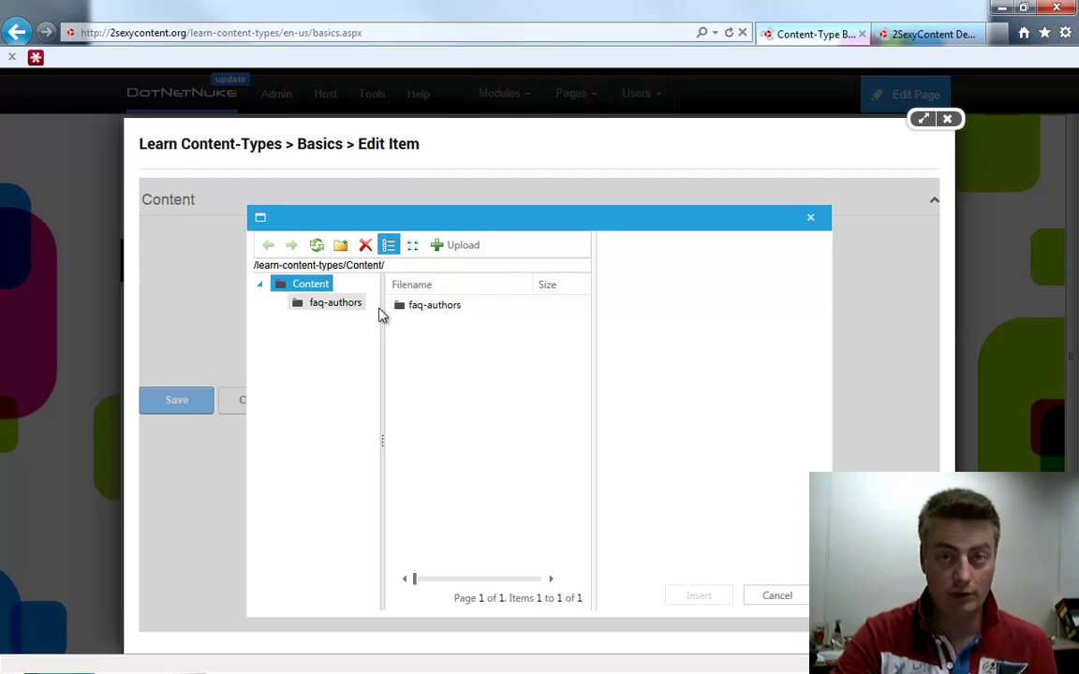
pyautogui.click(947, 122)
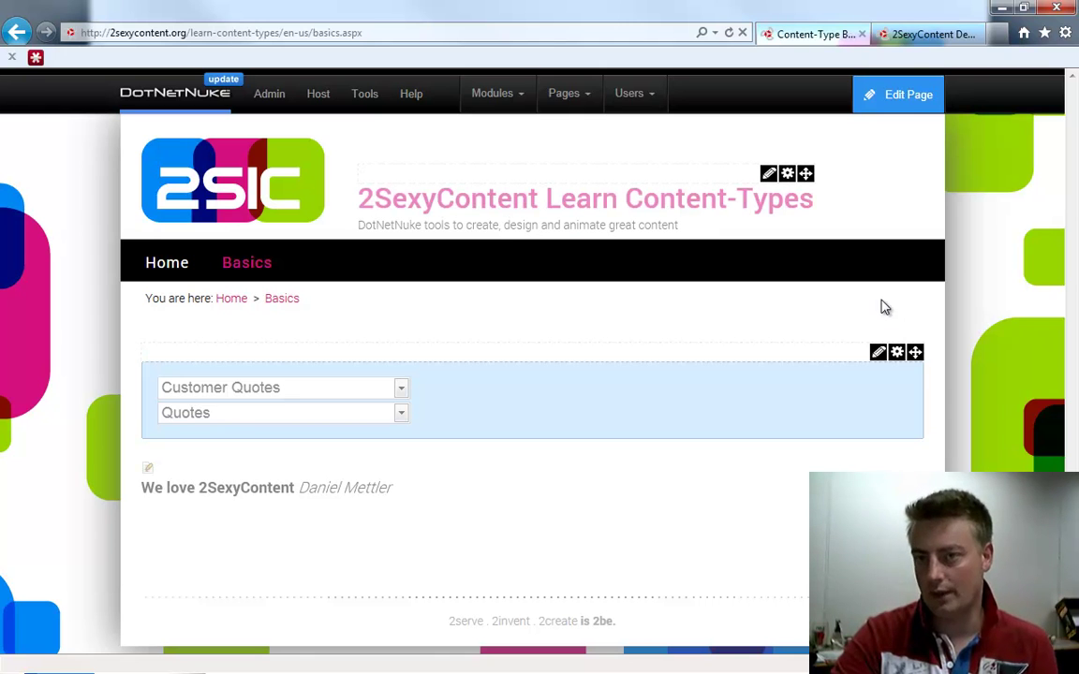
# From the module's Admin dialog, open Manage Content Types and Design for Customer Quotes
pyautogui.moveTo(881, 355)
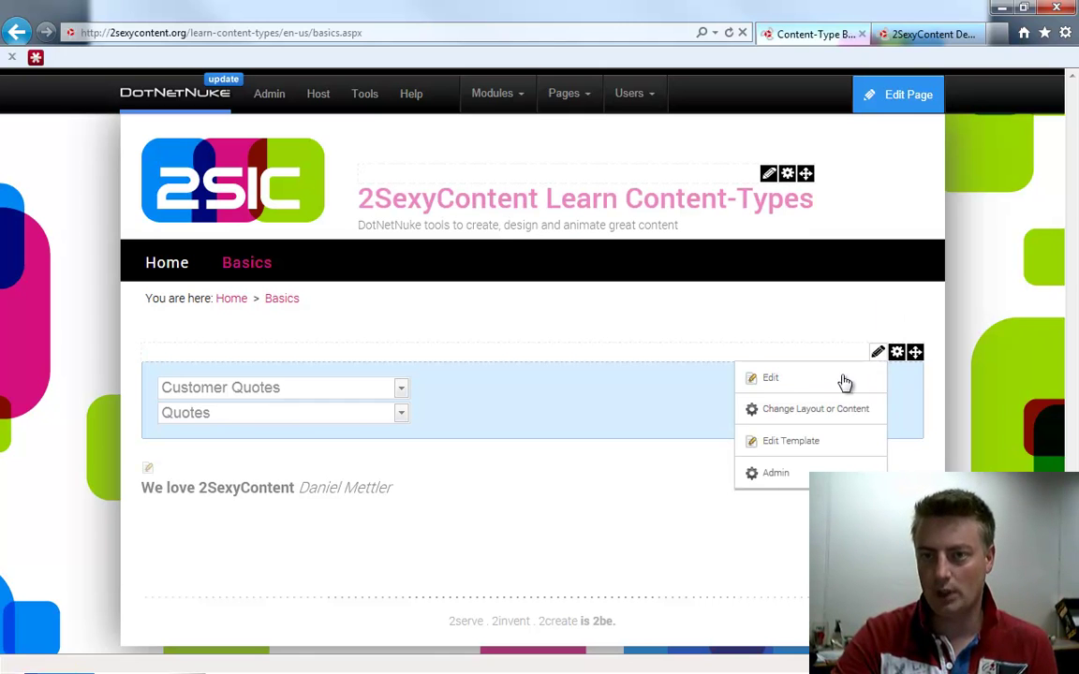
pyautogui.click(805, 479)
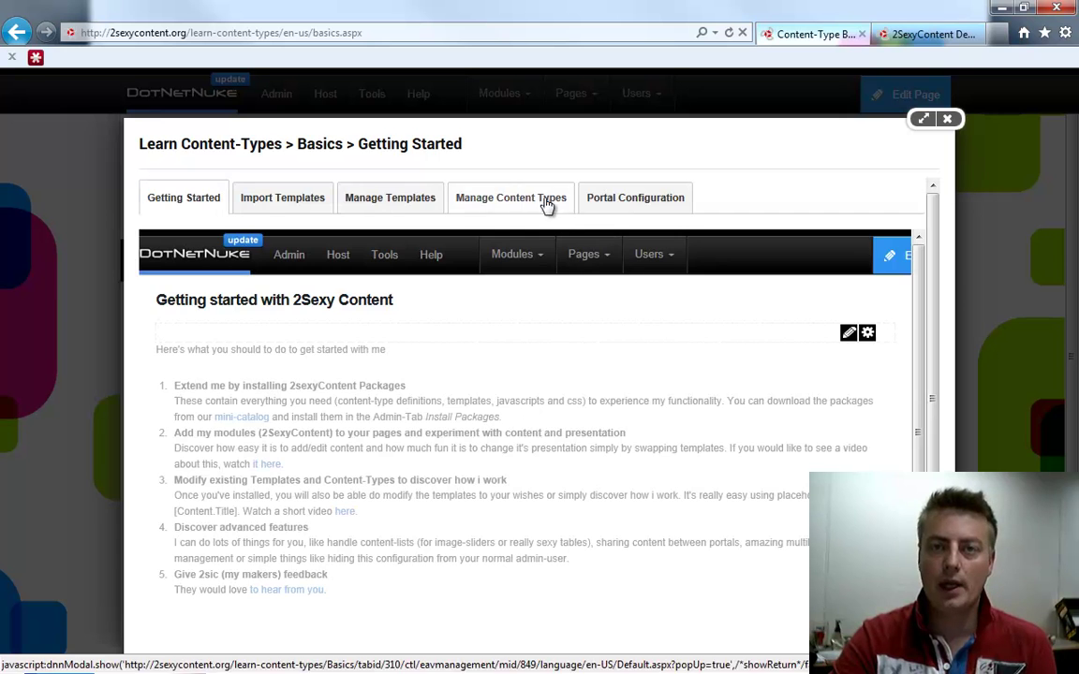
pyautogui.click(459, 191)
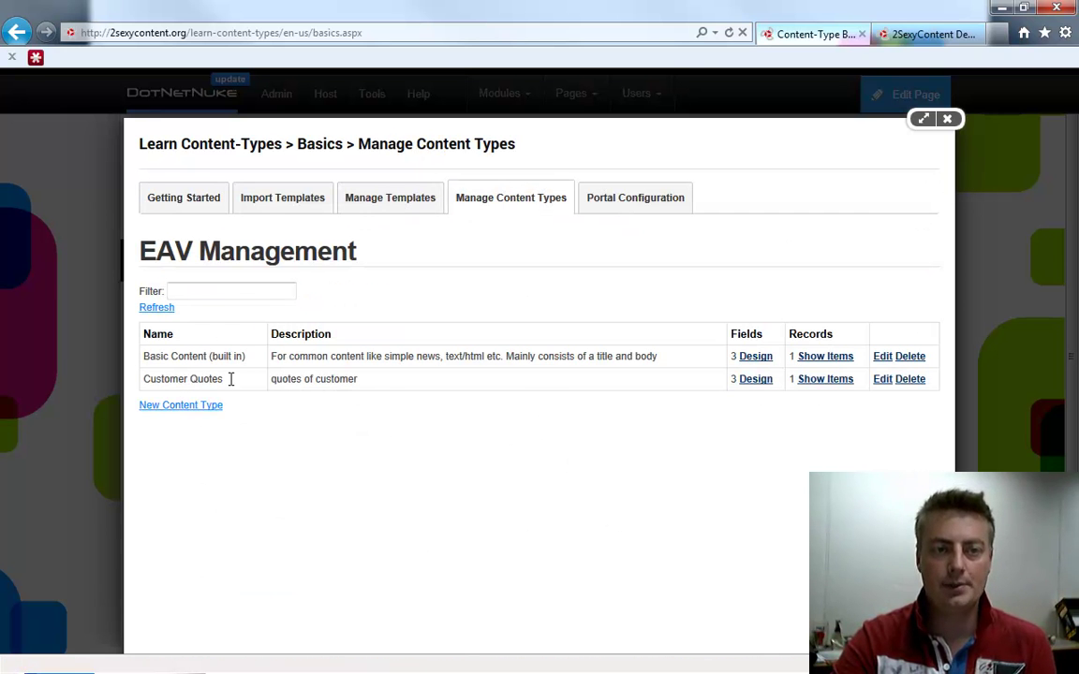
pyautogui.click(754, 379)
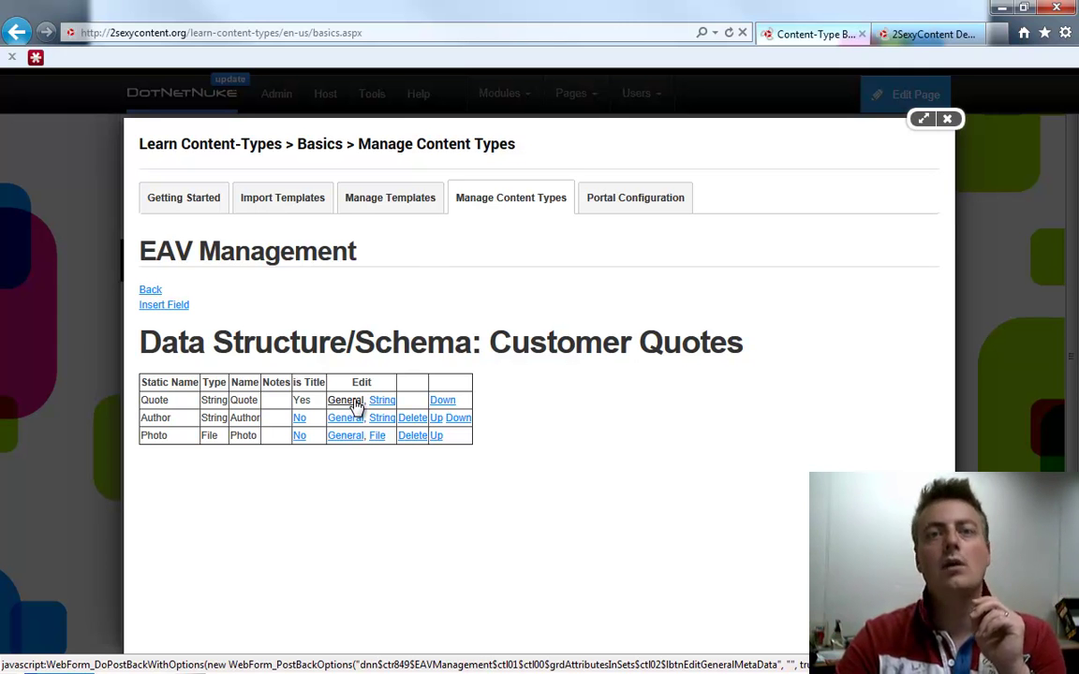
# Give the Quote field the help note 'Put the quote here' and make it required
pyautogui.click(351, 403)
pyautogui.click(355, 434)
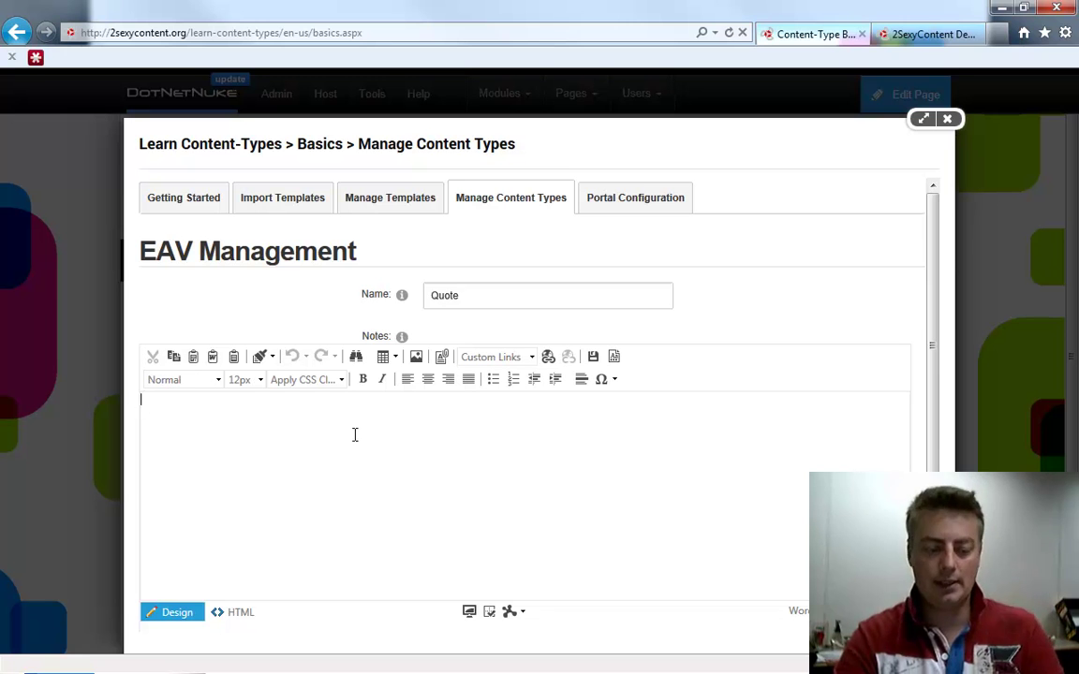
pyautogui.write('Put the quote here')
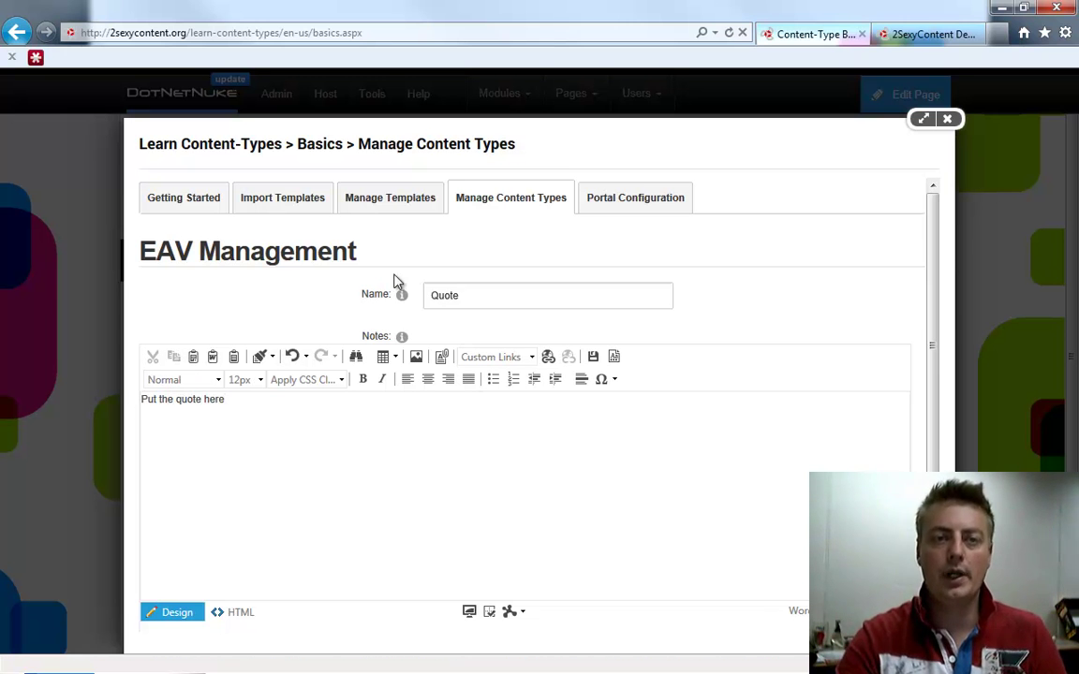
pyautogui.moveTo(406, 298)
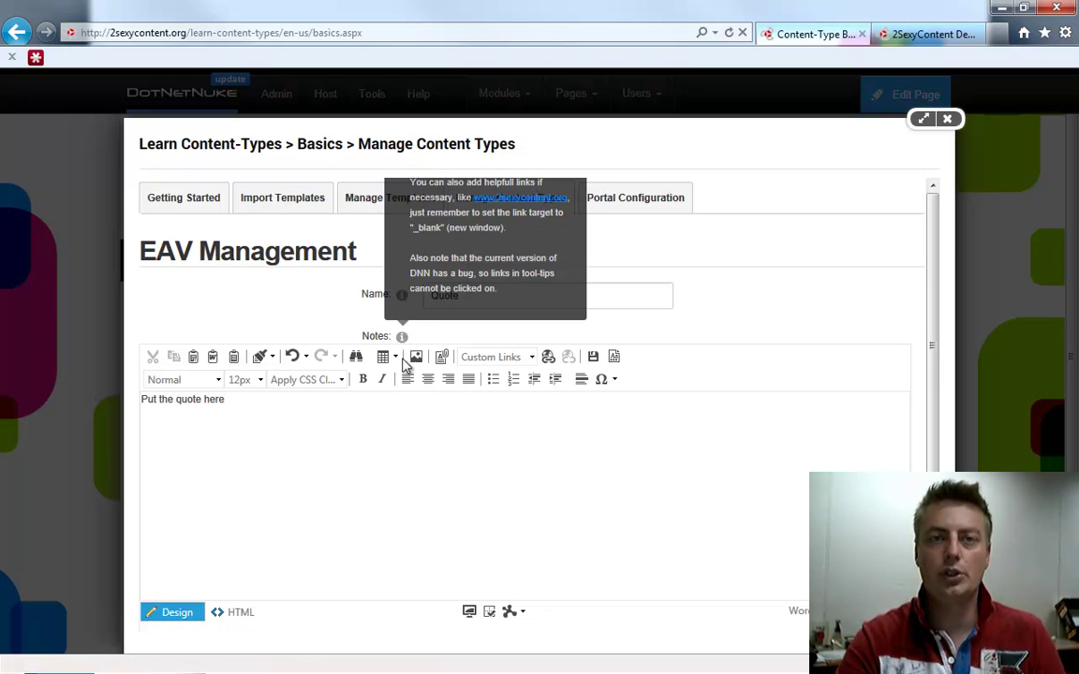
pyautogui.scroll(-2, 406, 473)
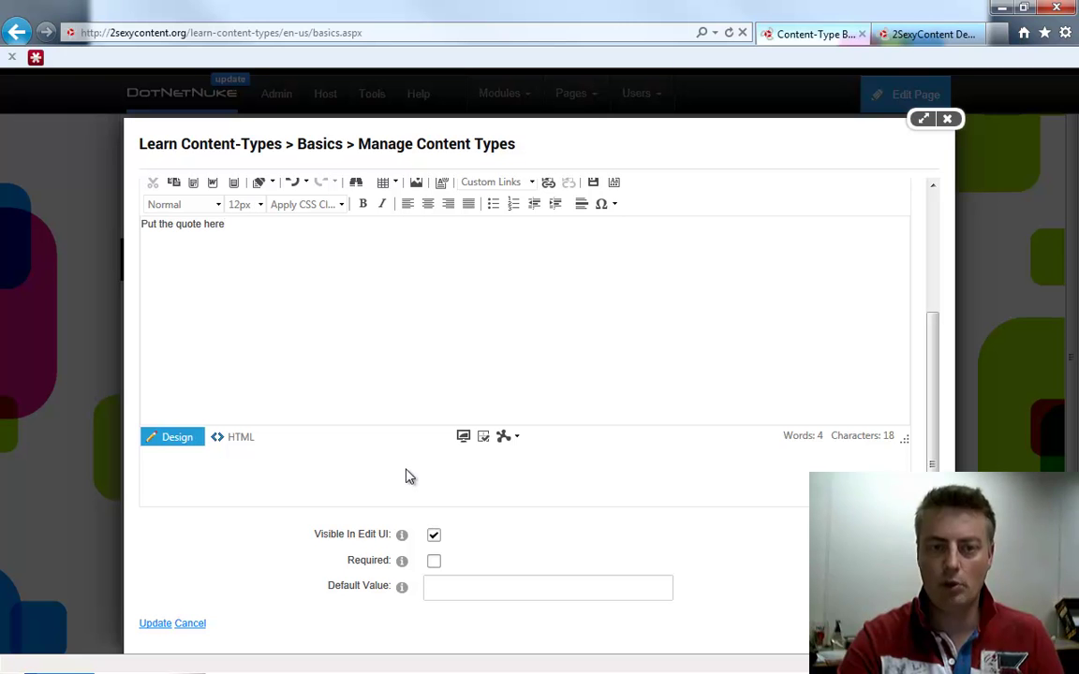
pyautogui.click(433, 560)
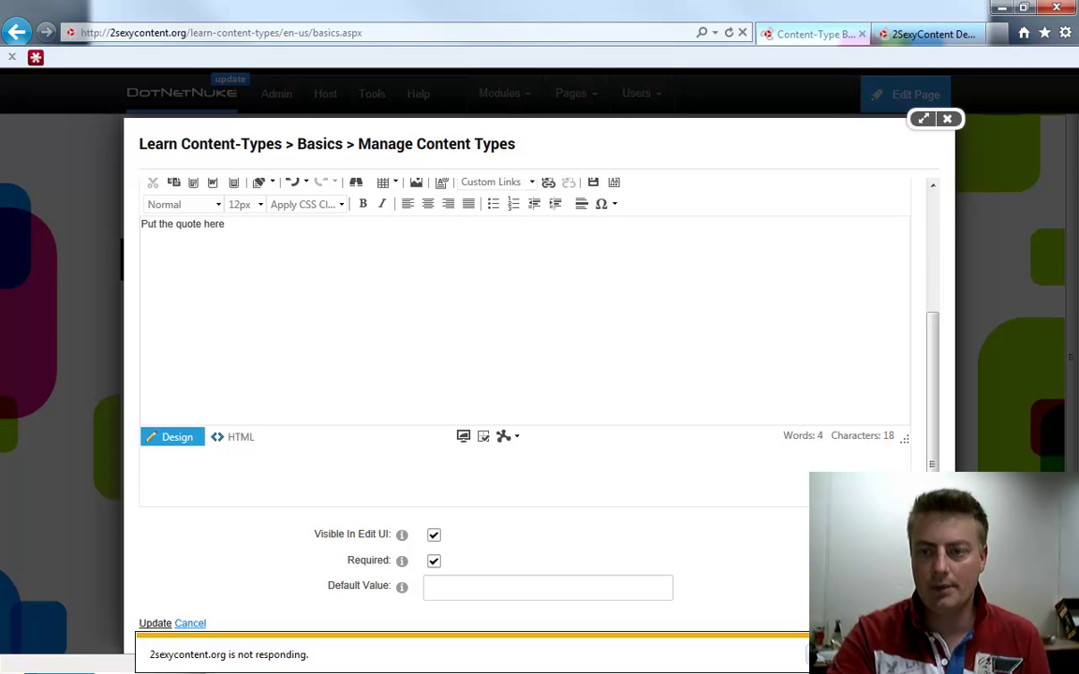
# Reload the unresponsive page from the address bar
pyautogui.click(412, 38)
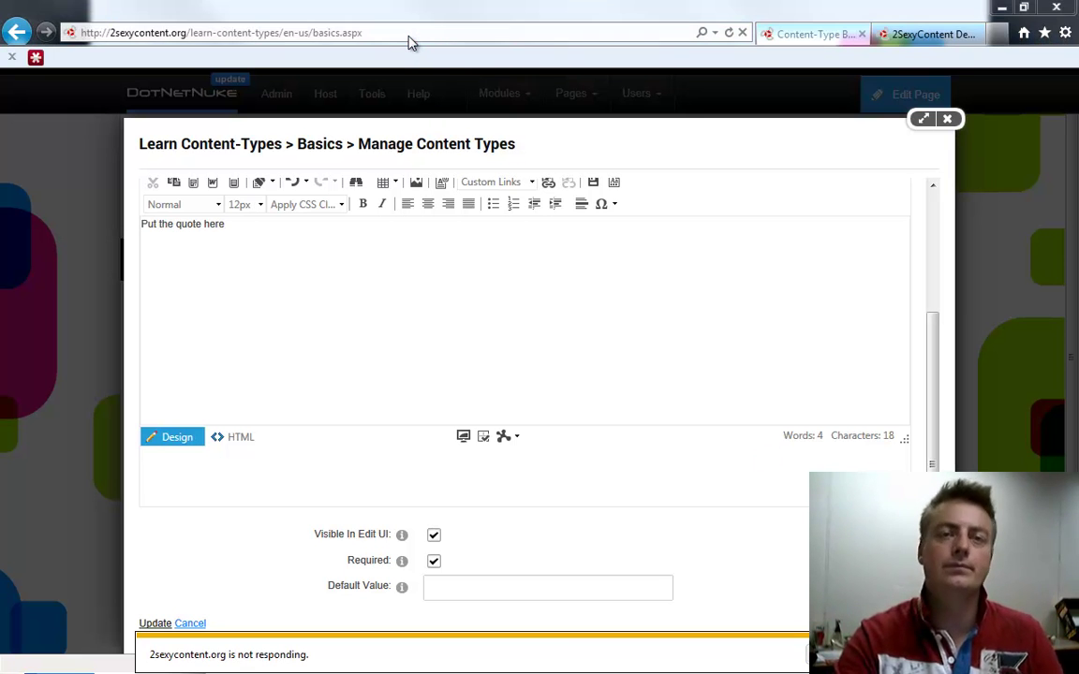
pyautogui.hotkey('ctrl', 'a')
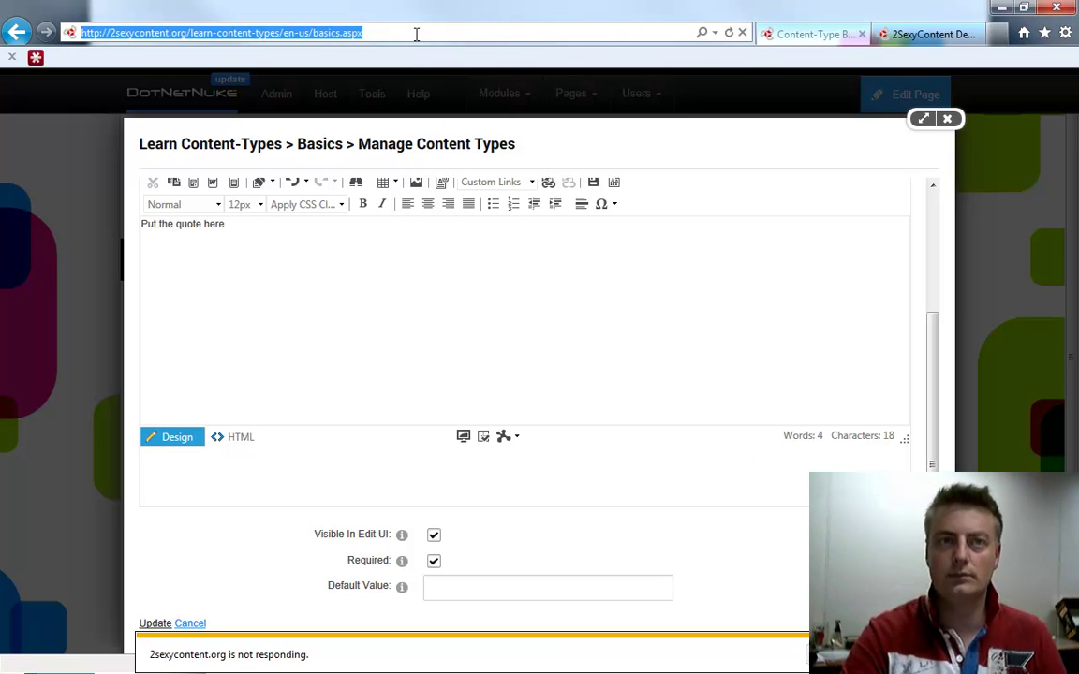
pyautogui.press('Return')
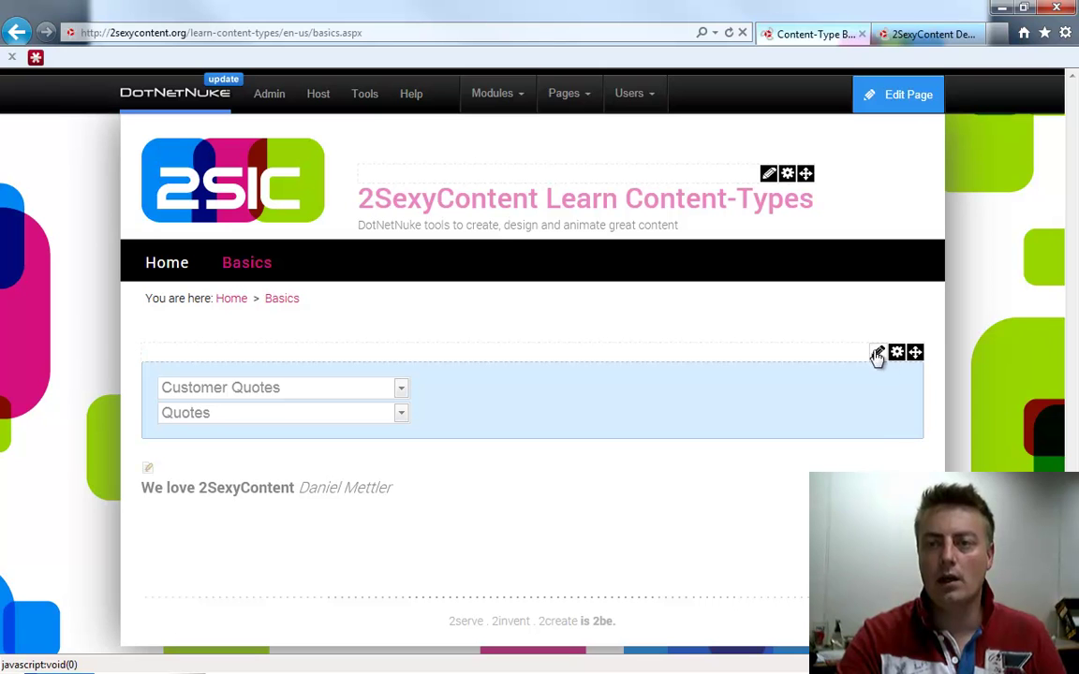
# From the module's 2sxc Admin, reopen Customer Quotes content types and show the Quote field's General settings
pyautogui.moveTo(876, 363)
pyautogui.click(802, 473)
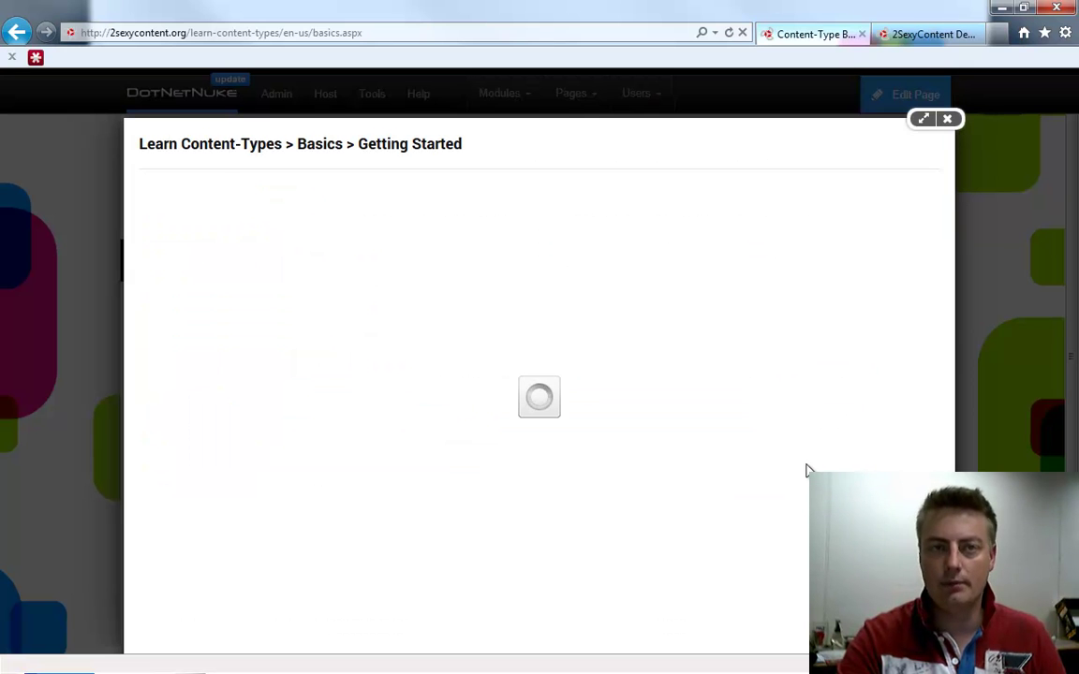
pyautogui.click(478, 200)
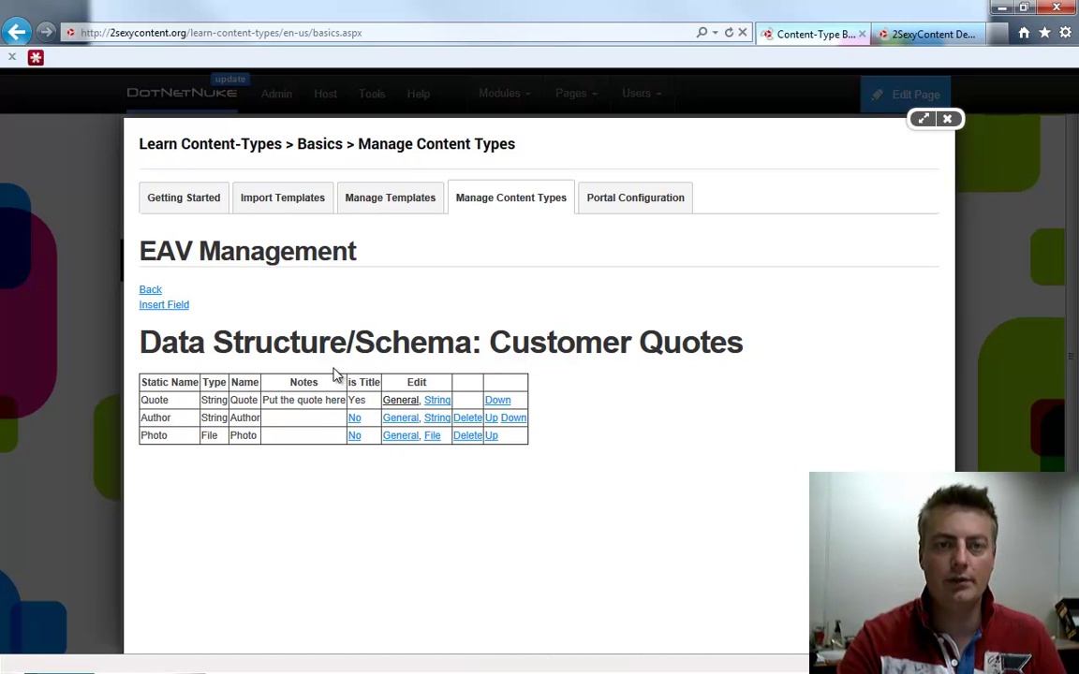
pyautogui.click(404, 419)
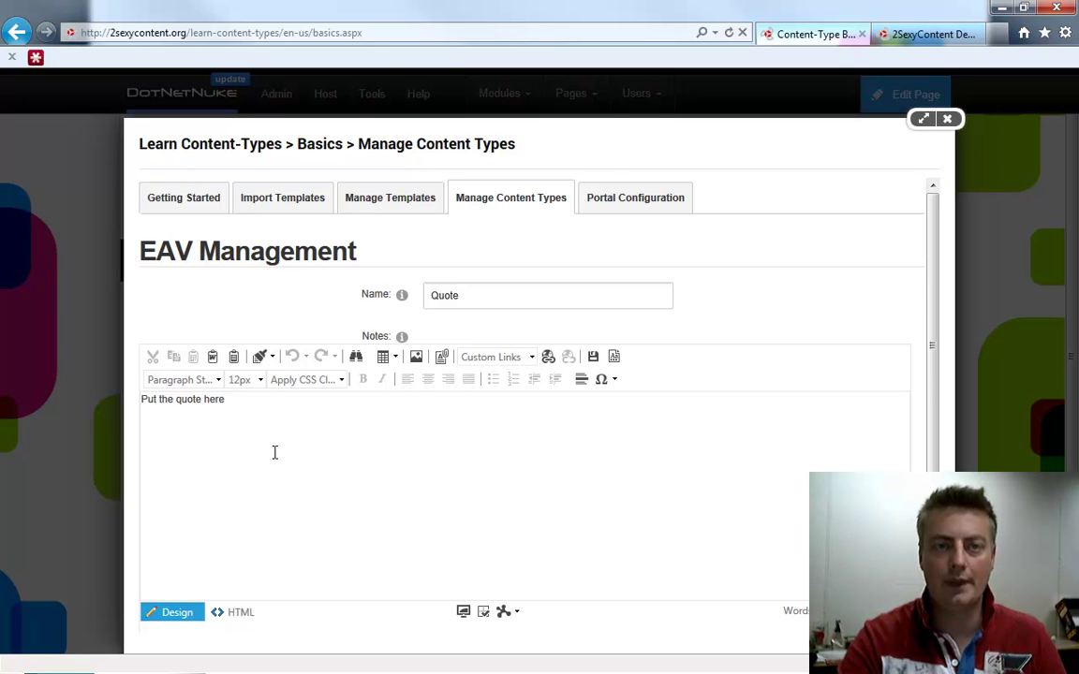
# Review the Quote field's settings, then the Author field's String input settings
pyautogui.scroll(-3, 290, 431)
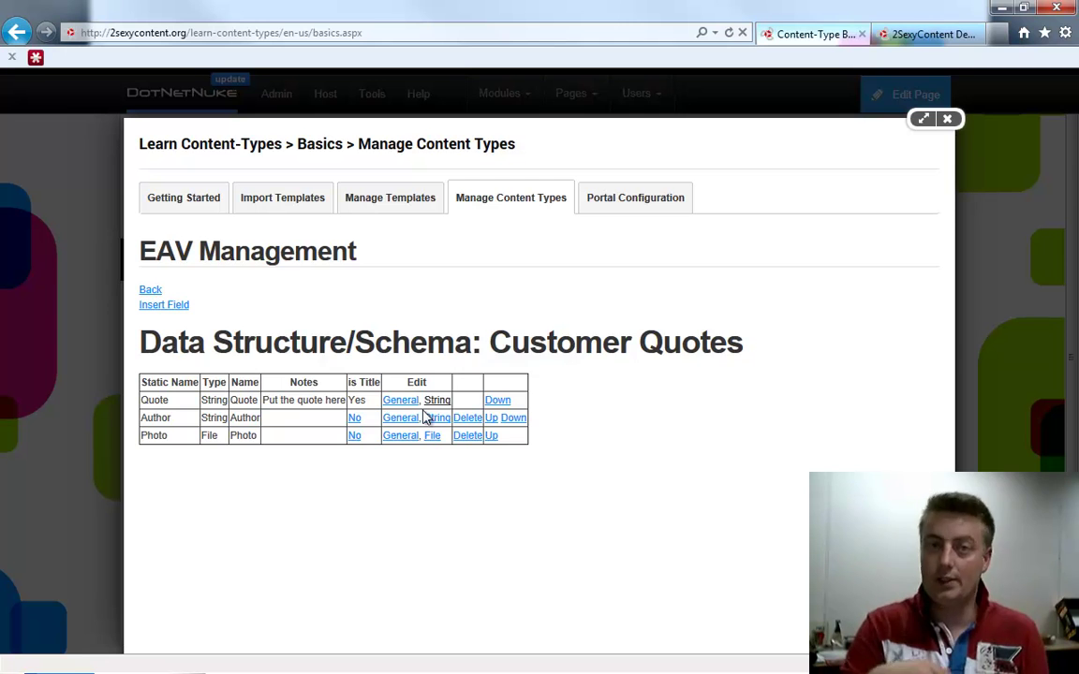
pyautogui.click(424, 415)
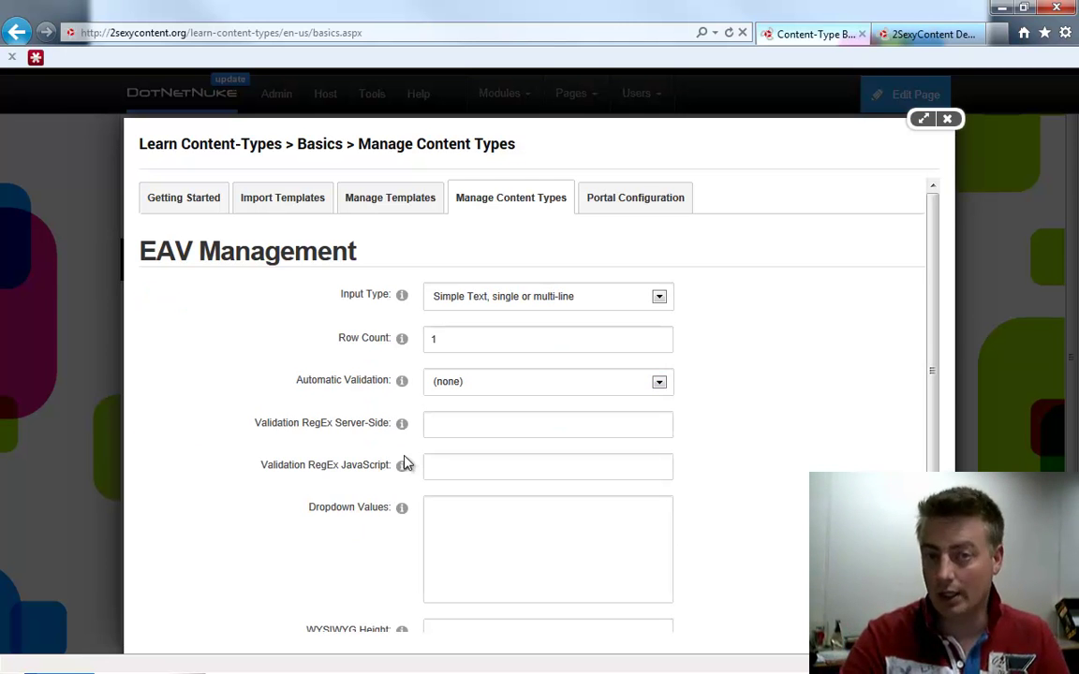
pyautogui.scroll(-1, 265, 544)
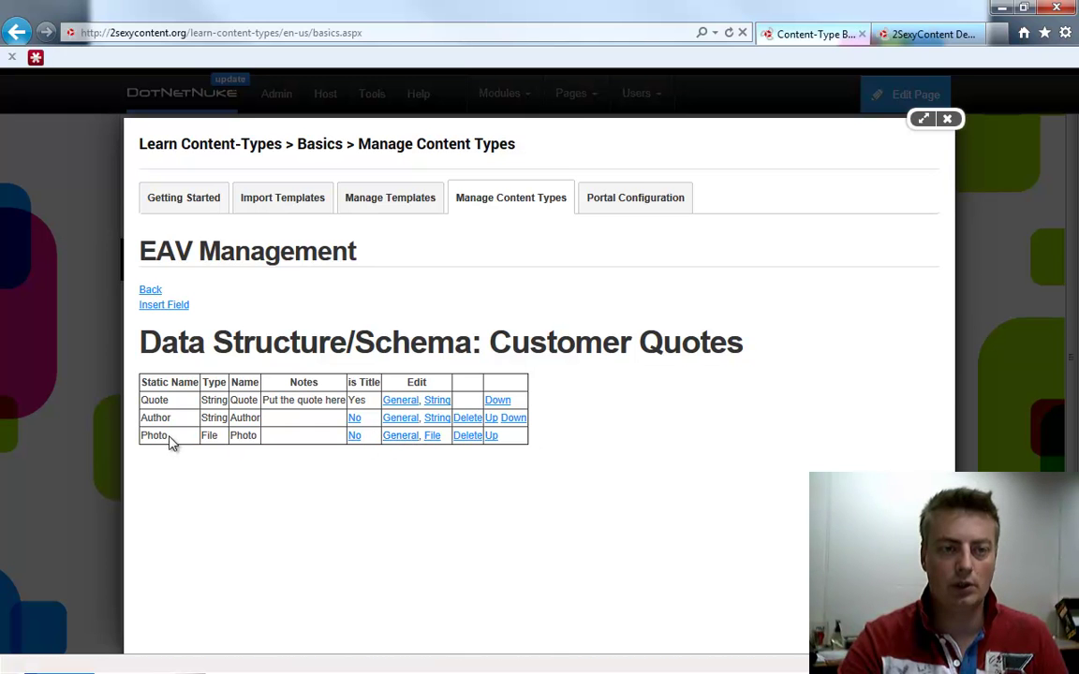
# Set the Photo field's file DialogType to Image Manager
pyautogui.click(434, 438)
pyautogui.click(442, 296)
pyautogui.click(461, 379)
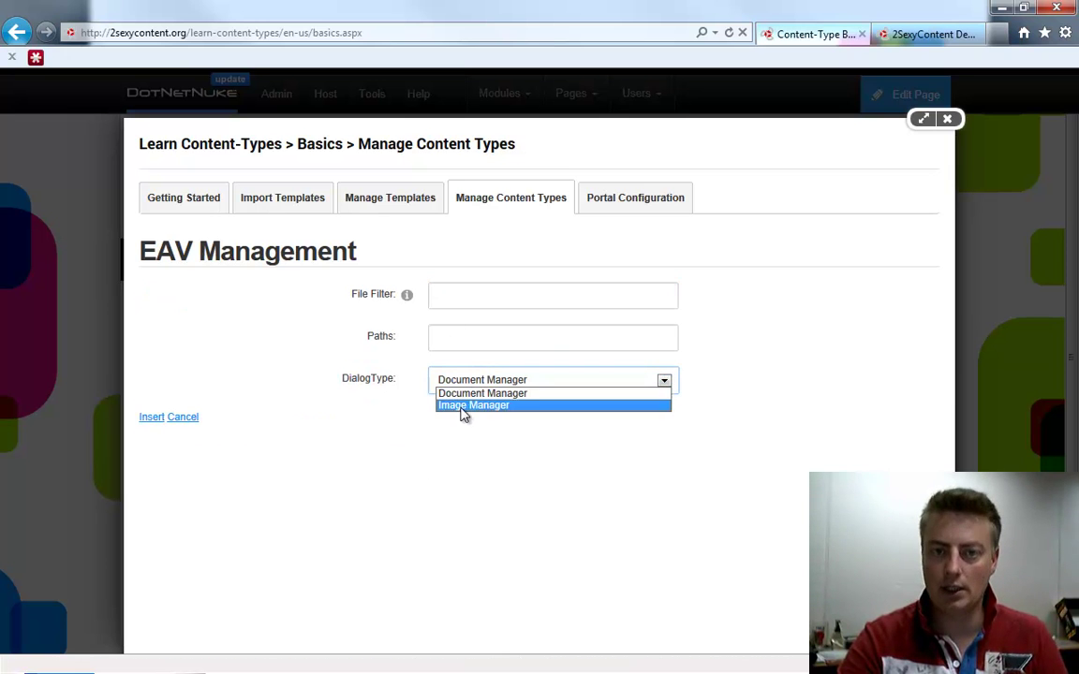
pyautogui.click(464, 406)
# Enter faq-author as the Photo field's allowed path, save the settings, and close the admin dialog
pyautogui.click(447, 341)
pyautogui.write('faq')
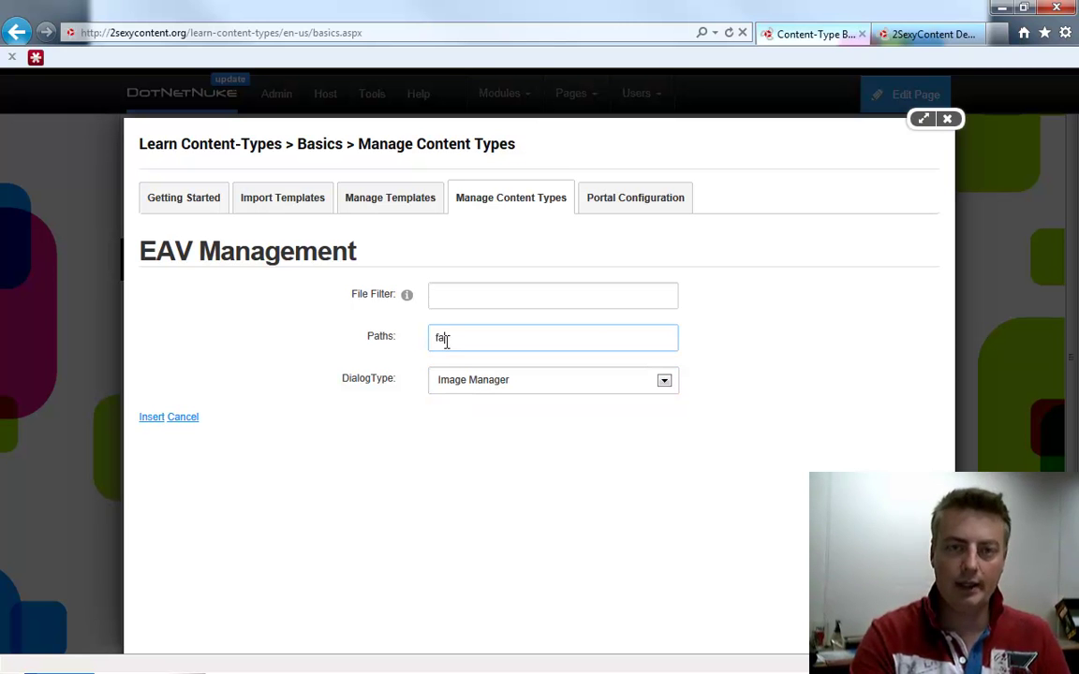
pyautogui.write('-author')
pyautogui.click(447, 342)
pyautogui.write('q')
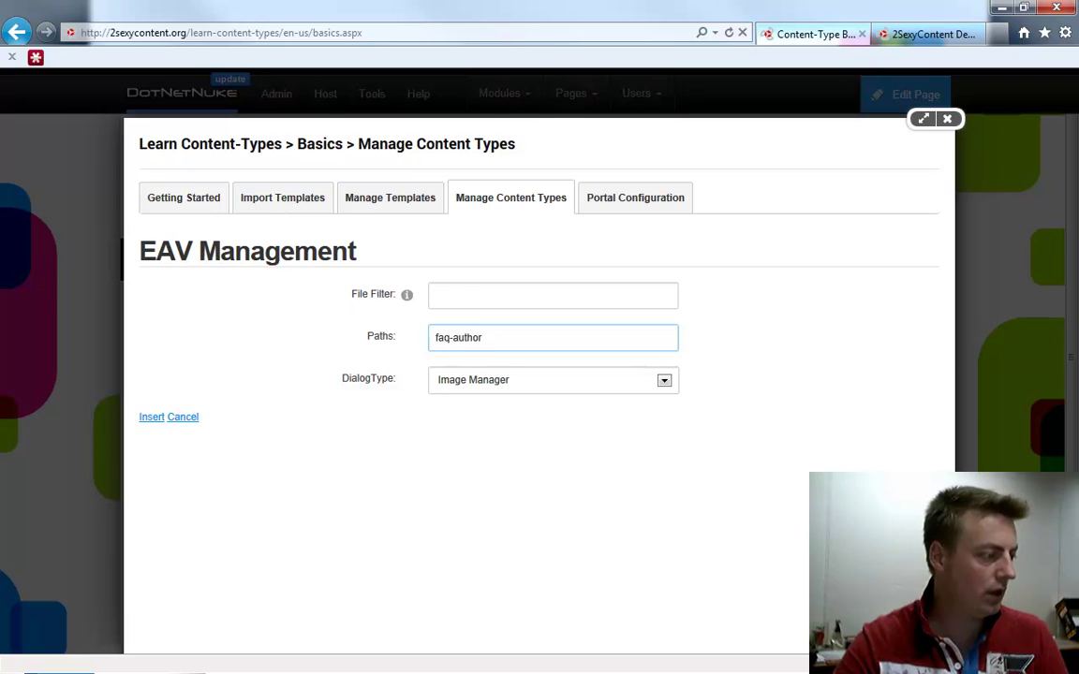
pyautogui.hotkey('alt', 'Tab')
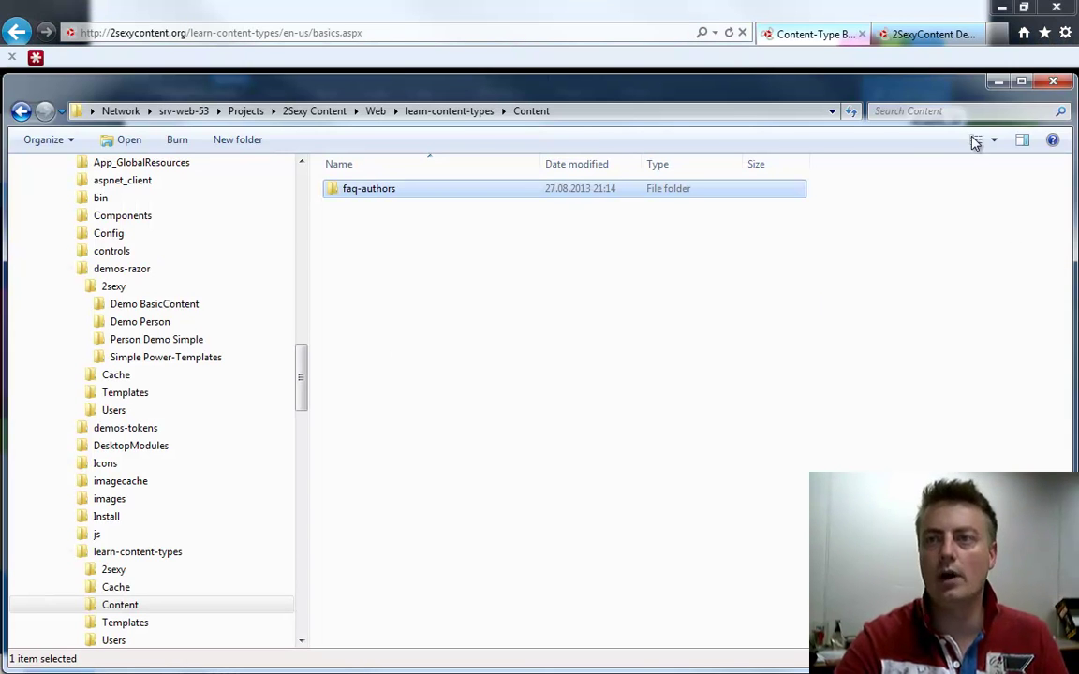
pyautogui.click(999, 83)
pyautogui.click(539, 345)
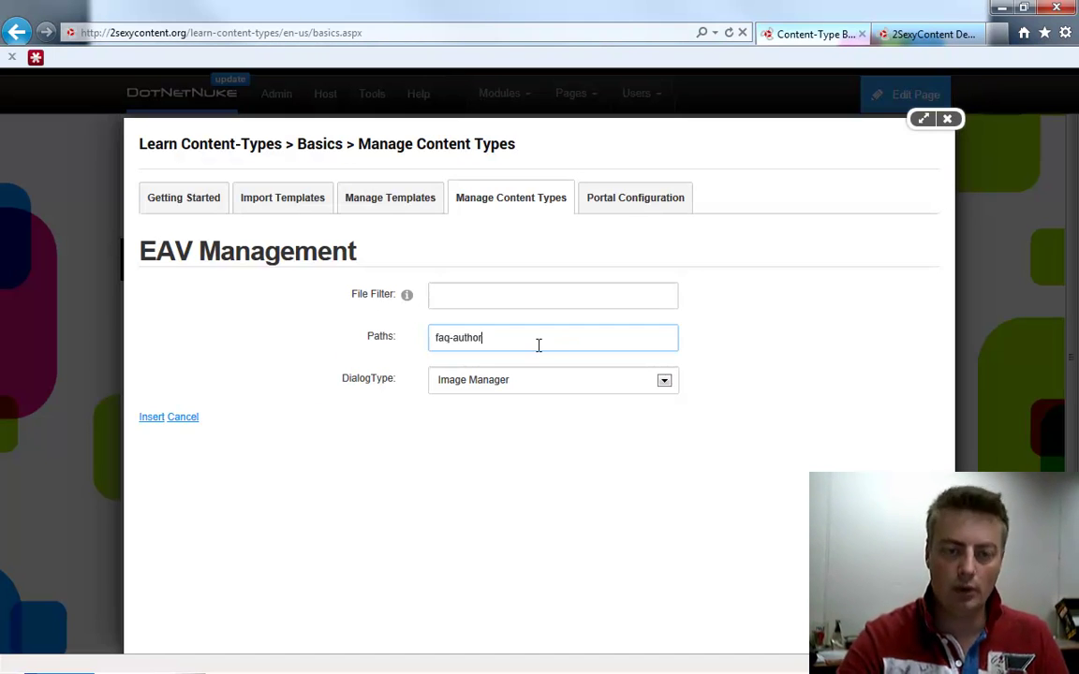
pyautogui.click(150, 418)
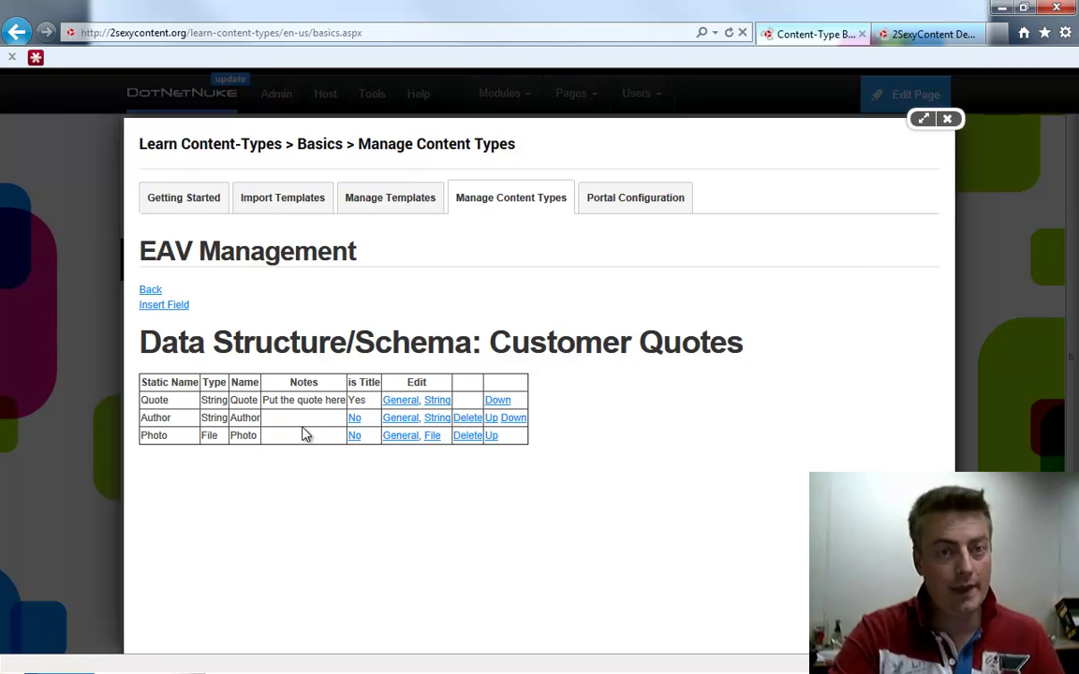
pyautogui.click(946, 118)
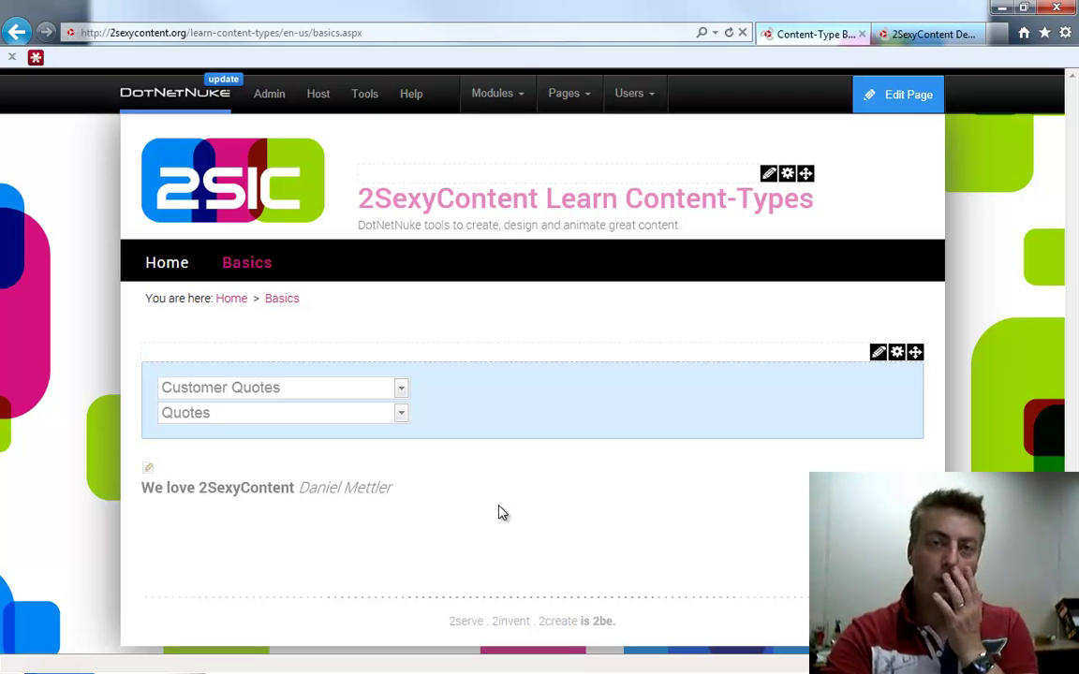
# Edit the quote item with quote '2SexyContent Rocks!' and the author's full name, then browse for a photo
pyautogui.click(147, 469)
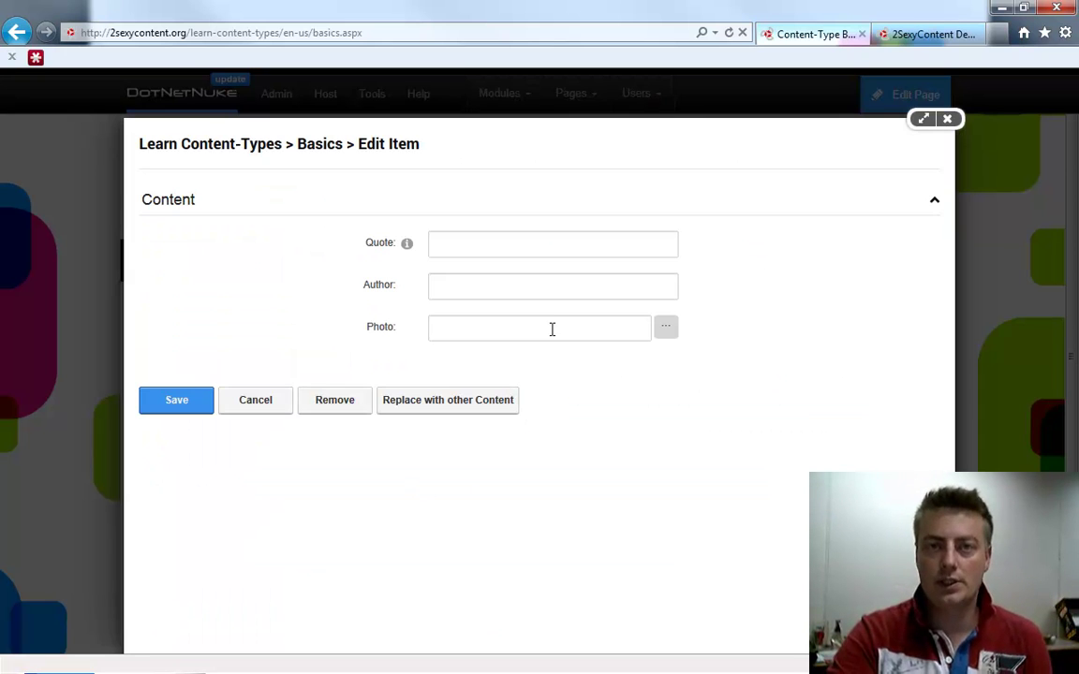
pyautogui.click(477, 243)
pyautogui.write('2')
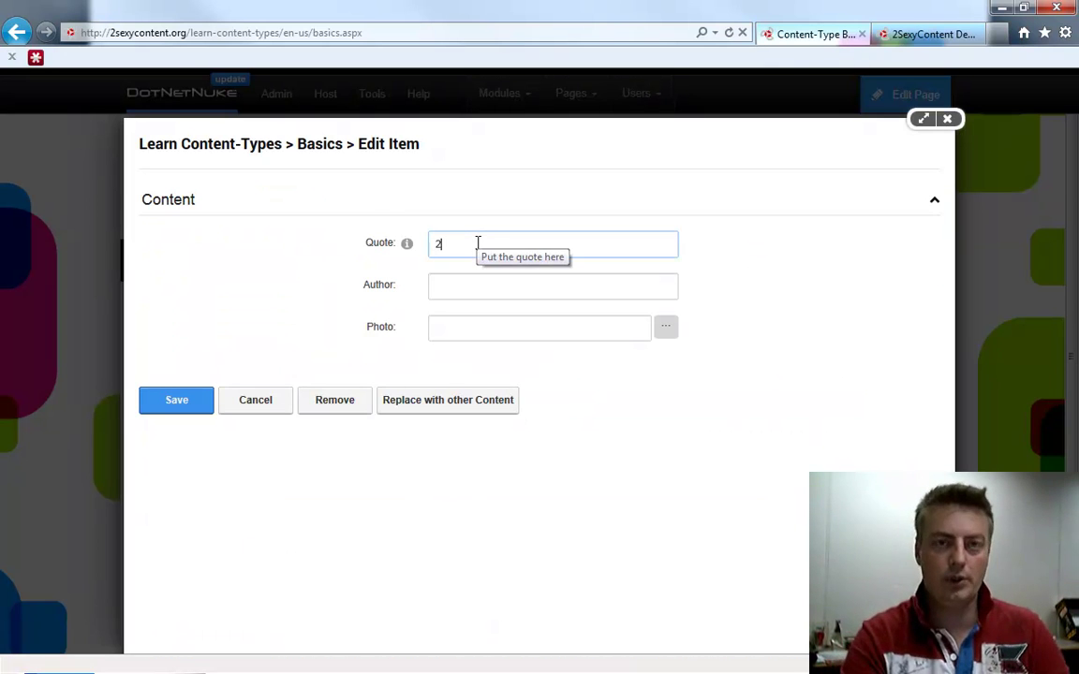
pyautogui.write('SexyContent Rocks!')
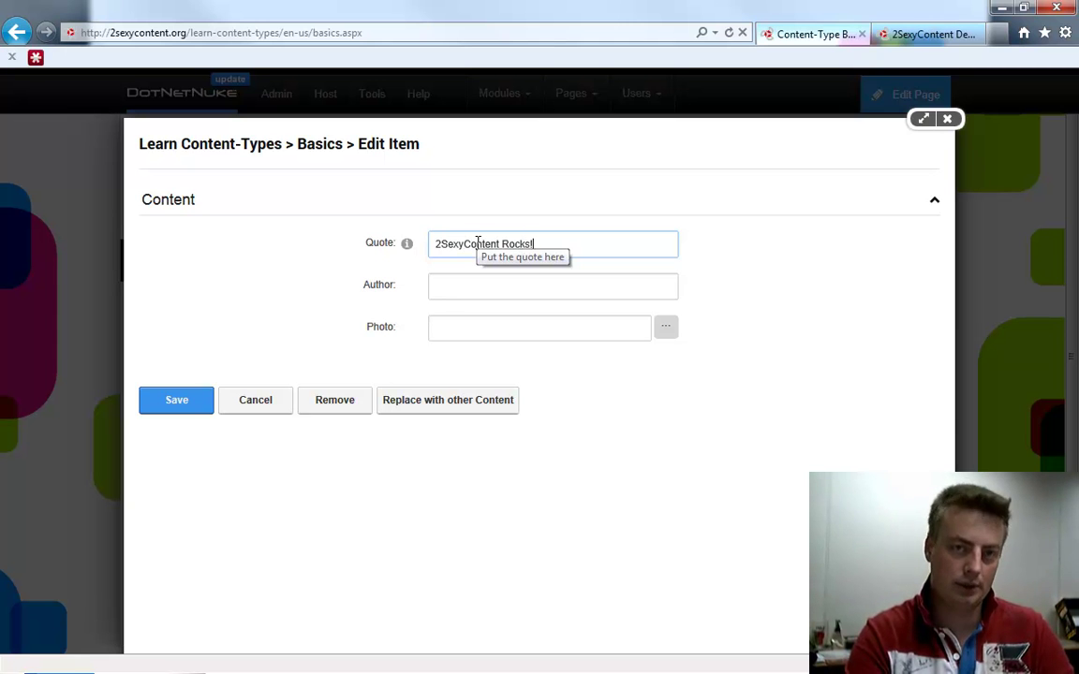
pyautogui.press('Tab')
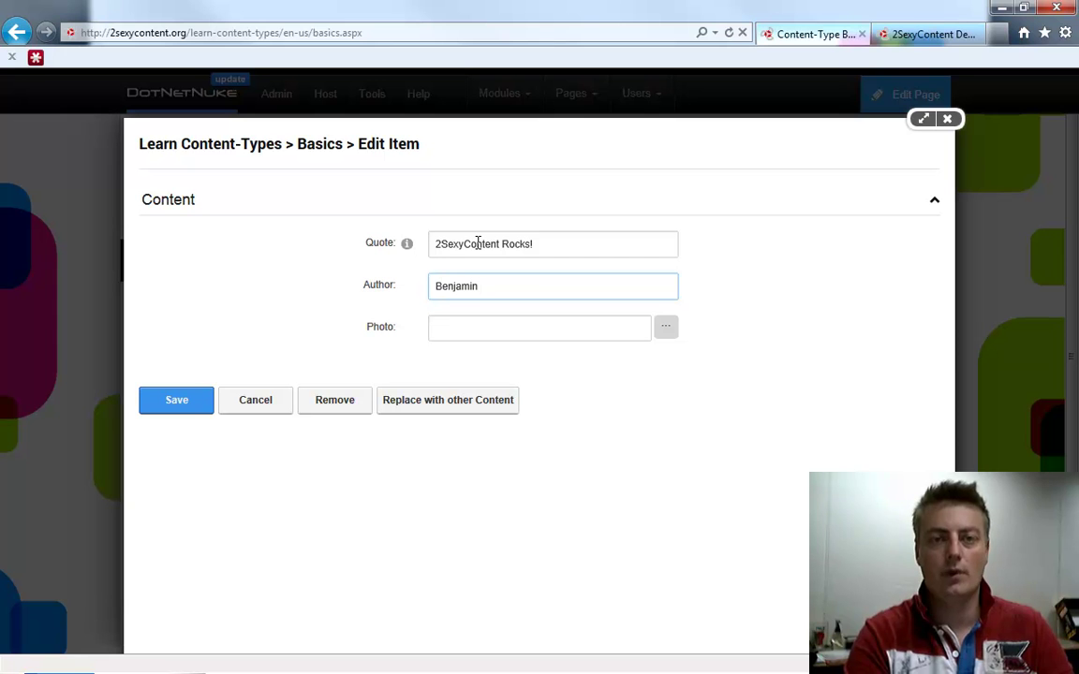
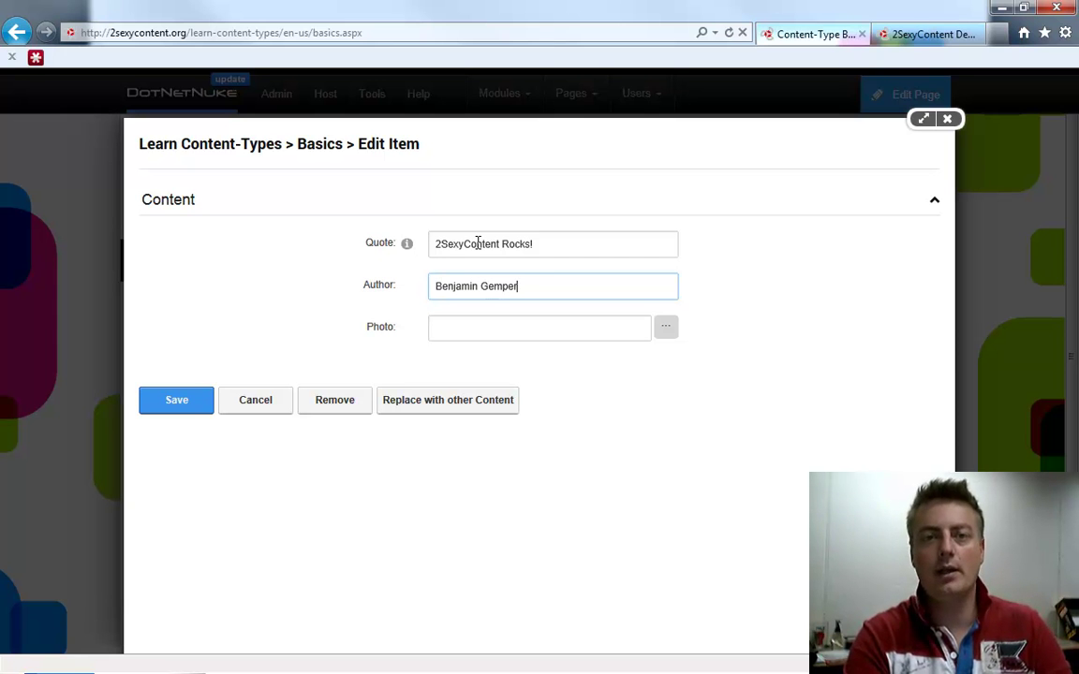
pyautogui.press('Tab')
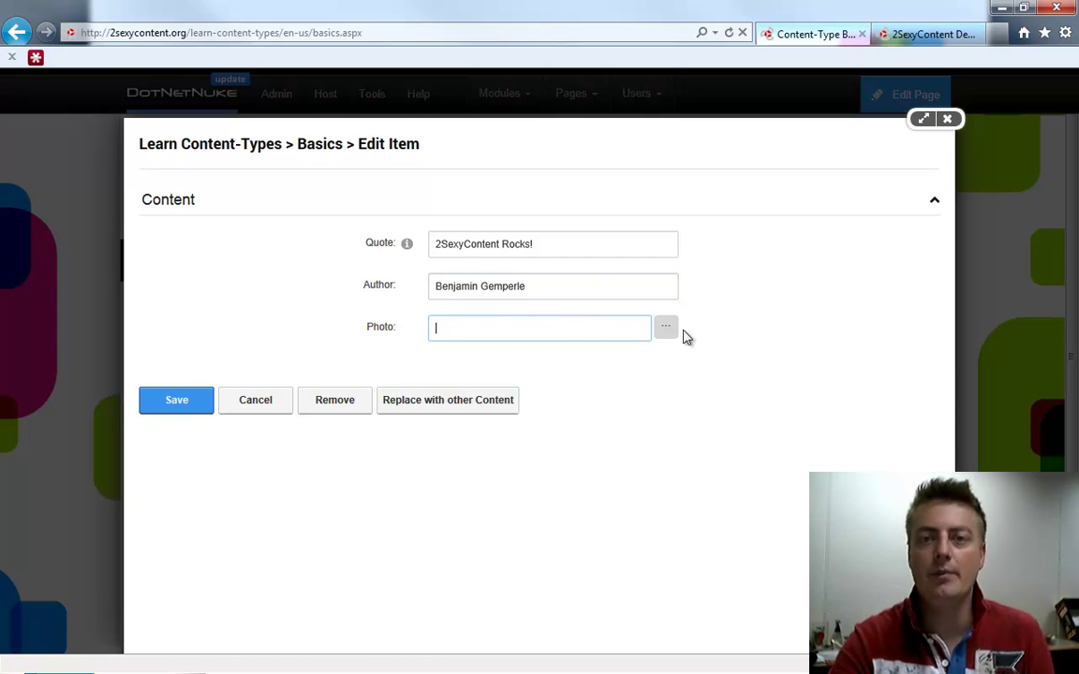
pyautogui.click(670, 331)
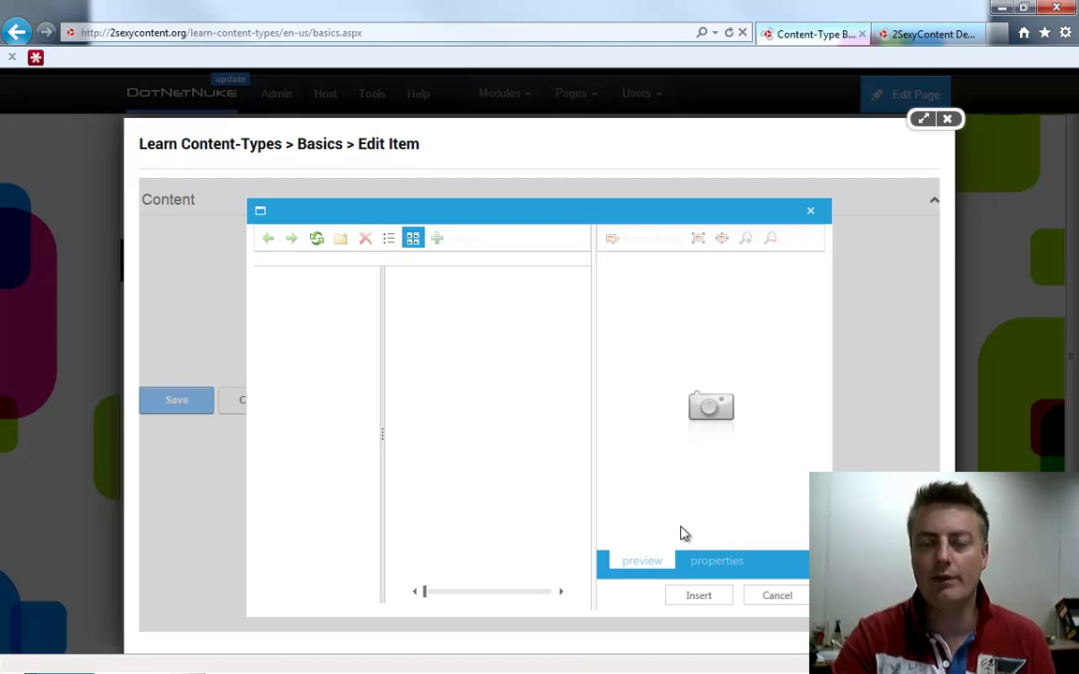
# Cancel the Image Manager without choosing a photo and bring Windows Explorer forward
pyautogui.click(777, 596)
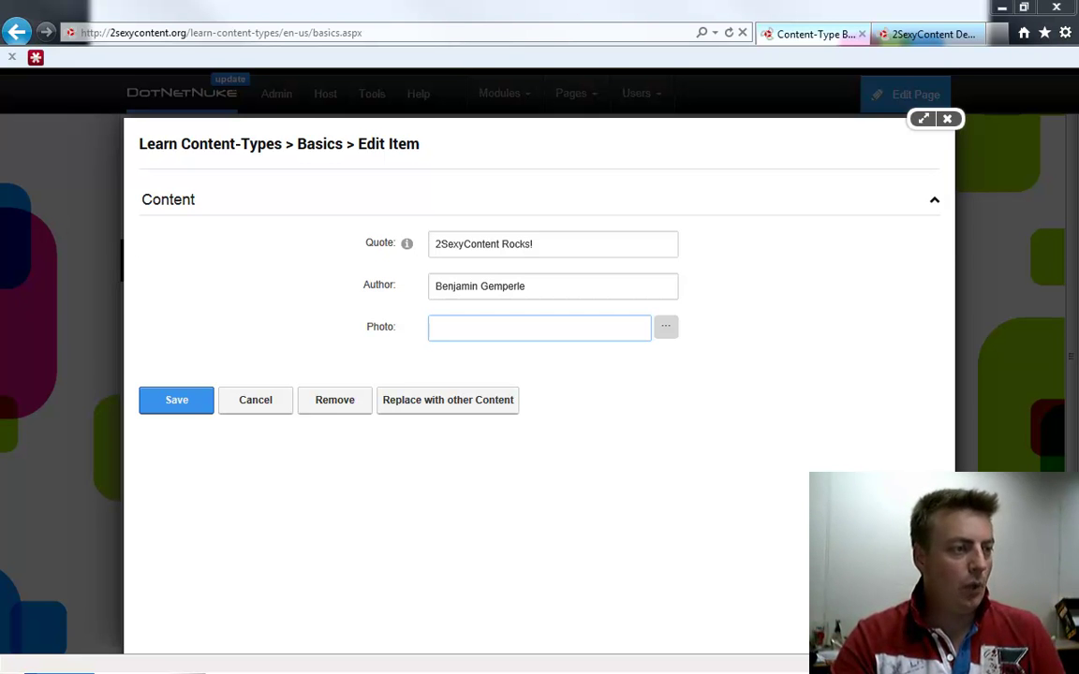
pyautogui.click(84, 671)
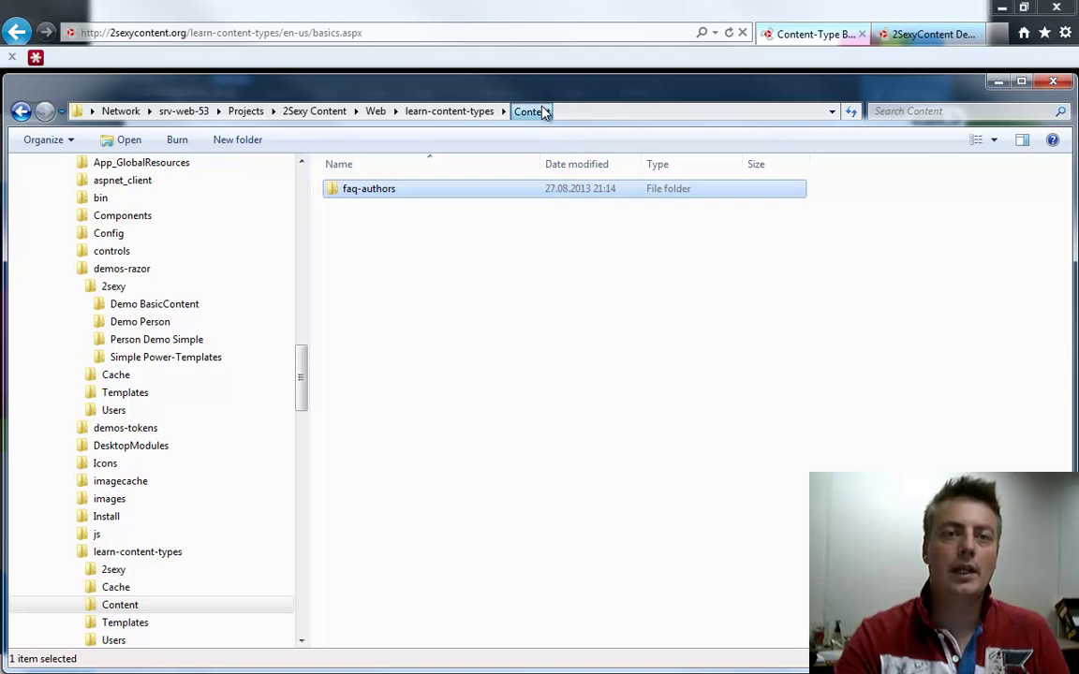
# In Explorer, open Content then faq-authors to confirm it is empty, then minimize Explorer
pyautogui.click(466, 110)
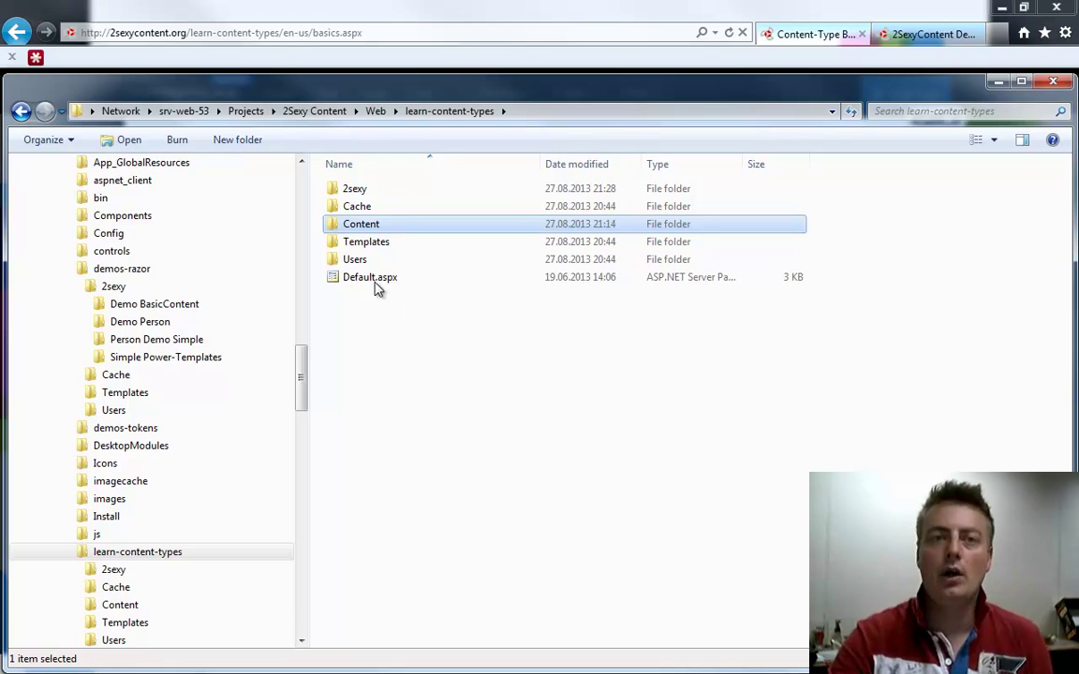
pyautogui.doubleClick(362, 224)
pyautogui.doubleClick(373, 192)
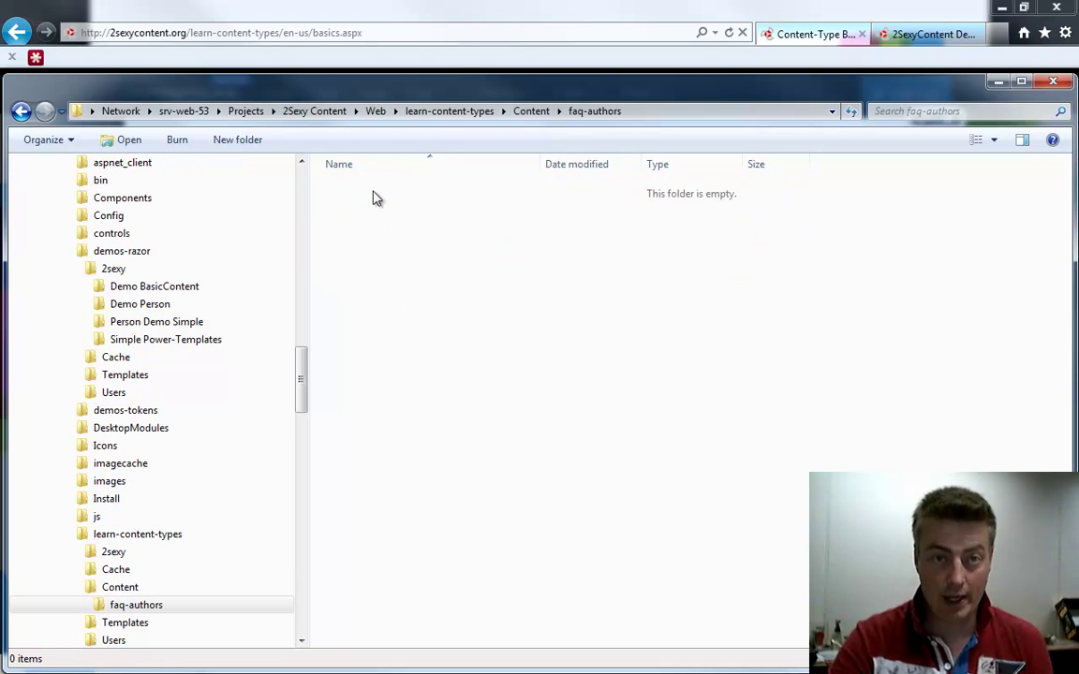
pyautogui.click(998, 84)
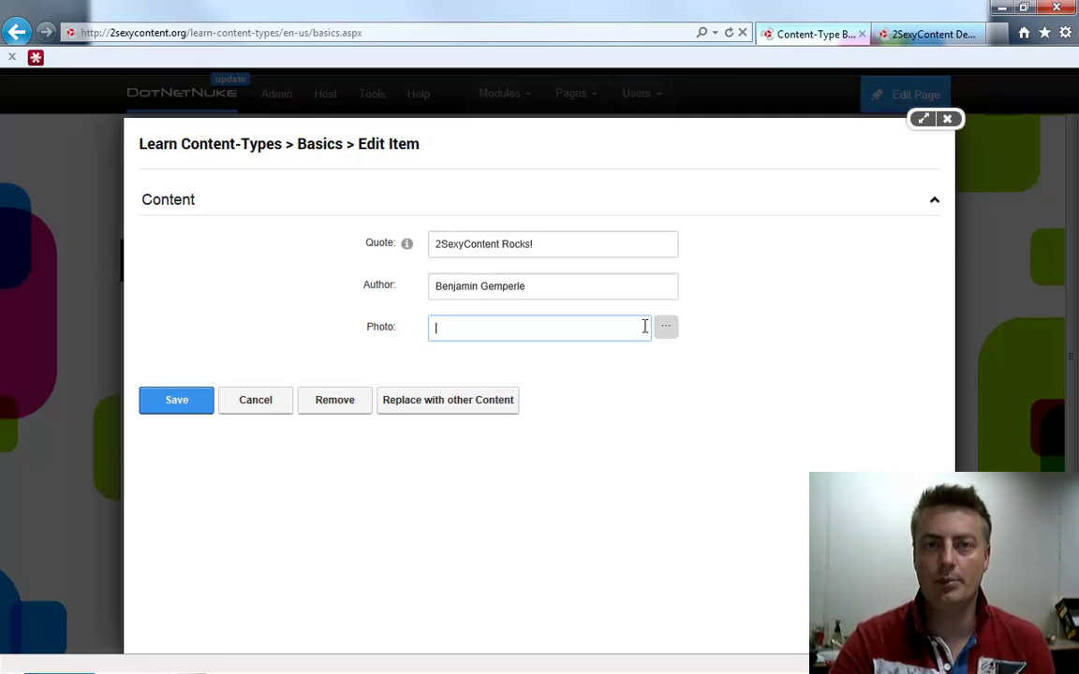
# Upload '2010 Donut with 2sic.png' from Pictures into faq-authors and insert it as the Photo
pyautogui.click(670, 352)
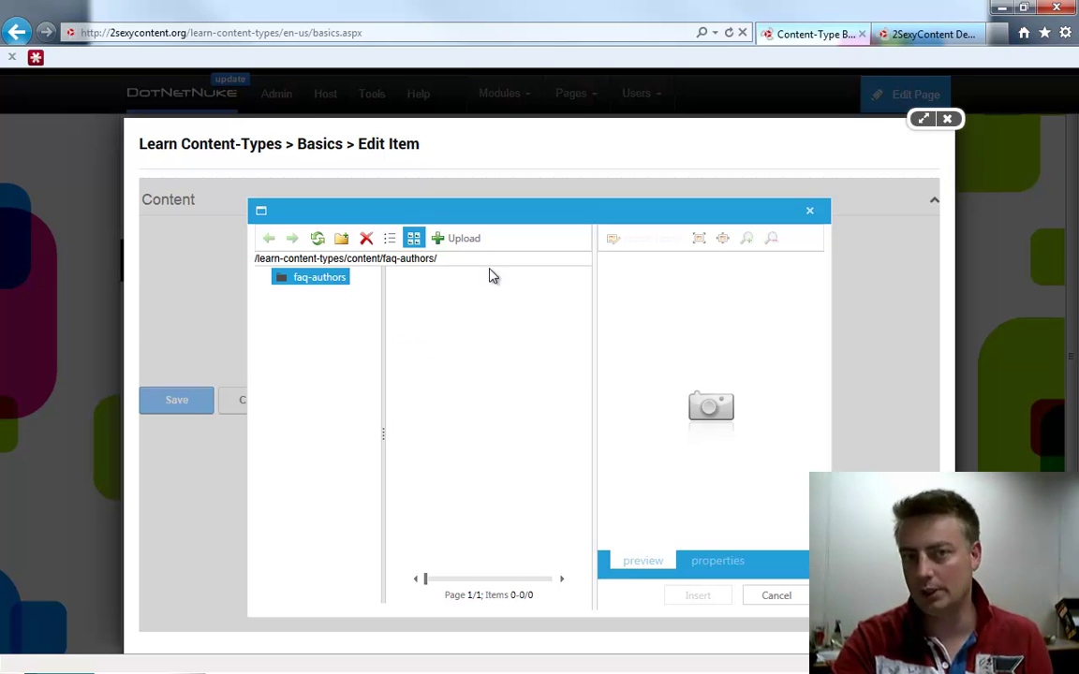
pyautogui.click(456, 241)
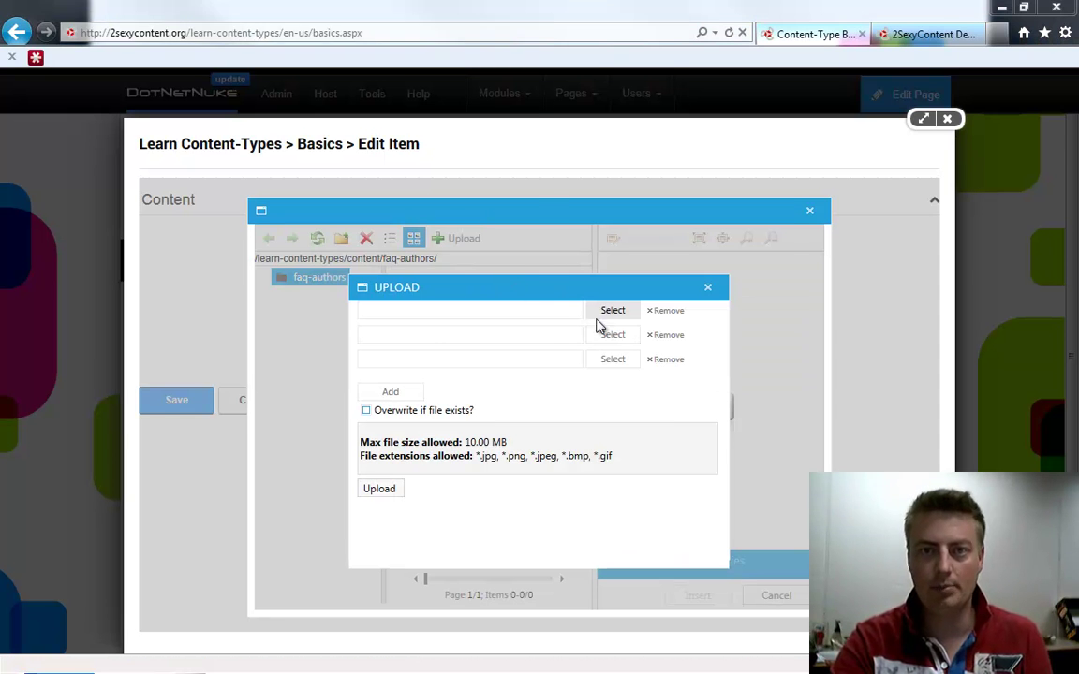
pyautogui.click(600, 311)
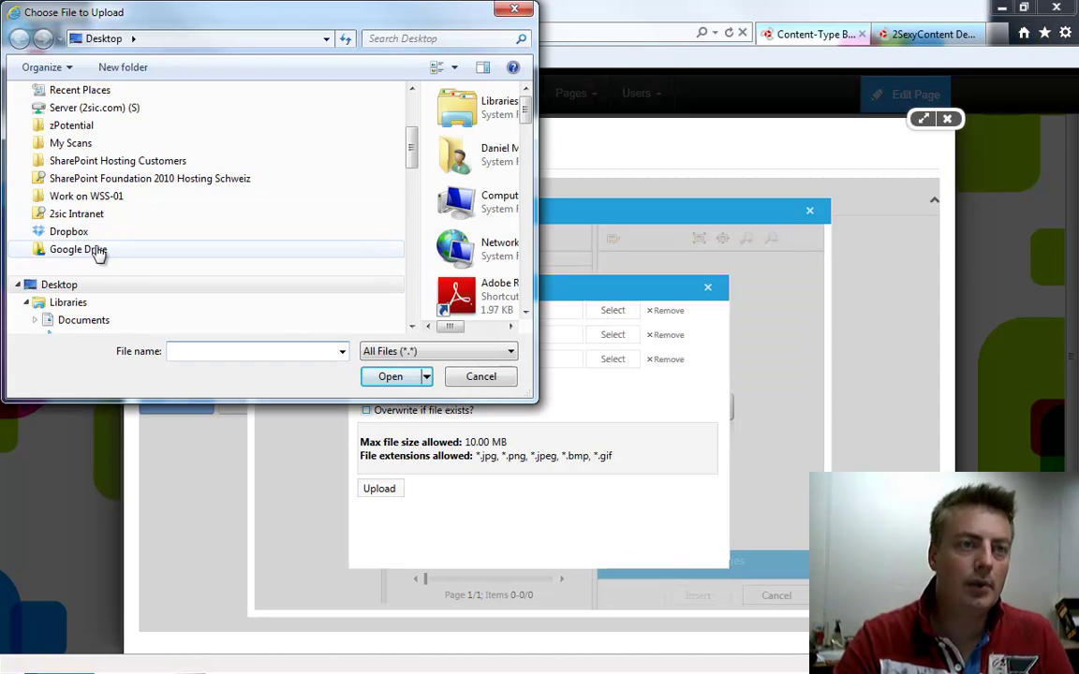
pyautogui.moveTo(409, 143); pyautogui.dragTo(410, 170)
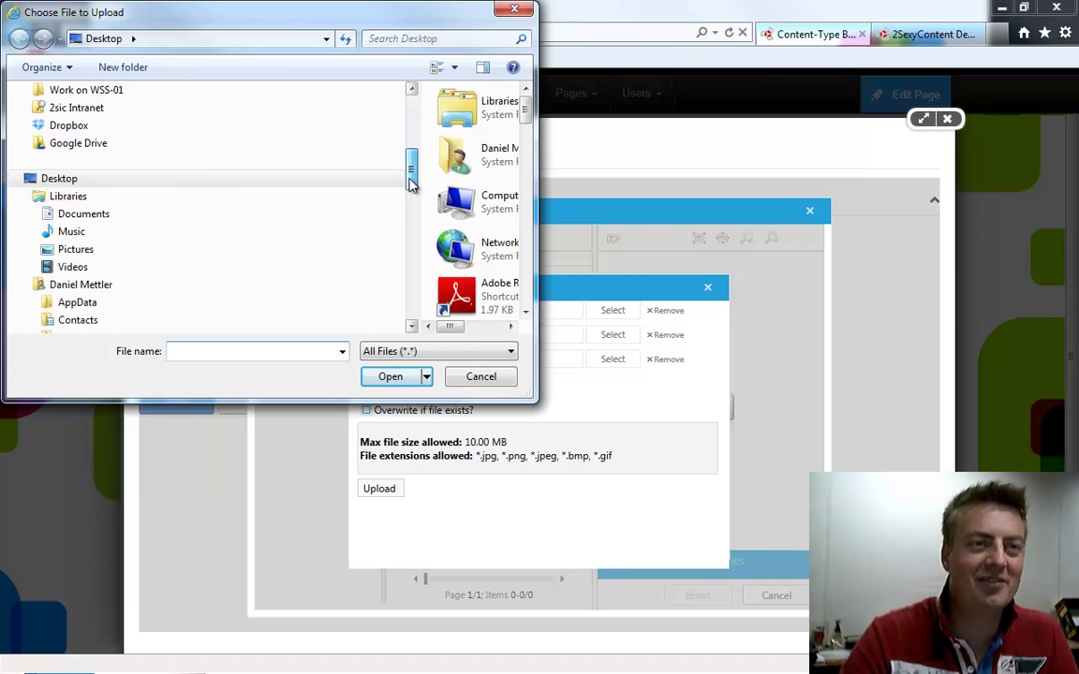
pyautogui.click(63, 250)
pyautogui.moveTo(534, 400); pyautogui.dragTo(954, 529)
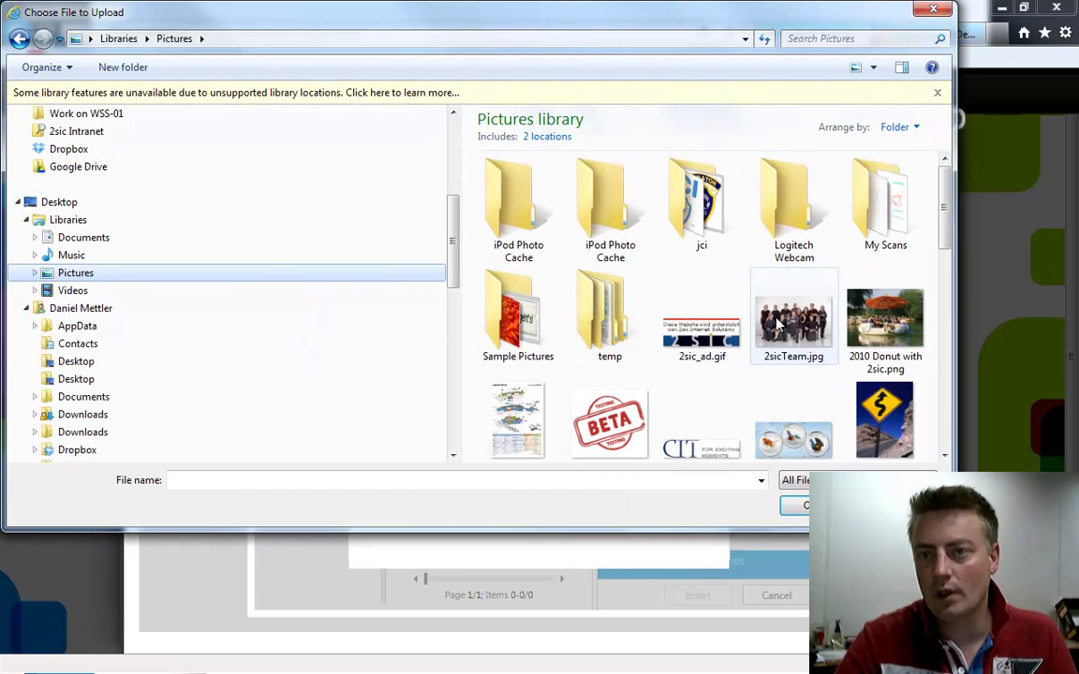
pyautogui.click(806, 328)
pyautogui.scroll(-1, 835, 401)
pyautogui.doubleClick(884, 276)
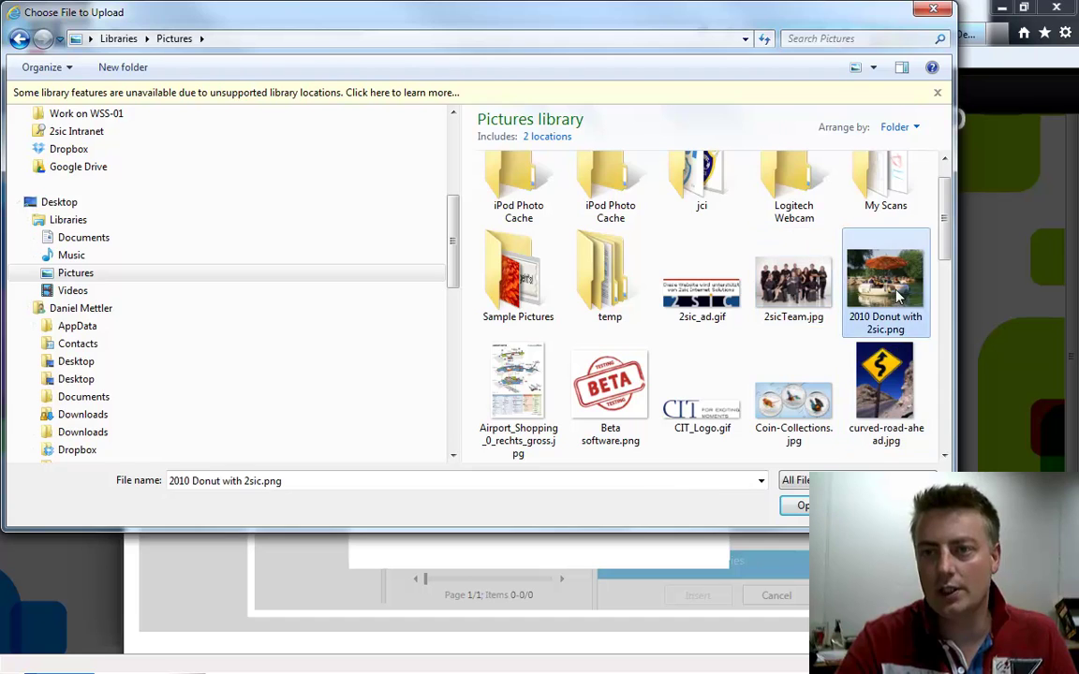
pyautogui.click(380, 491)
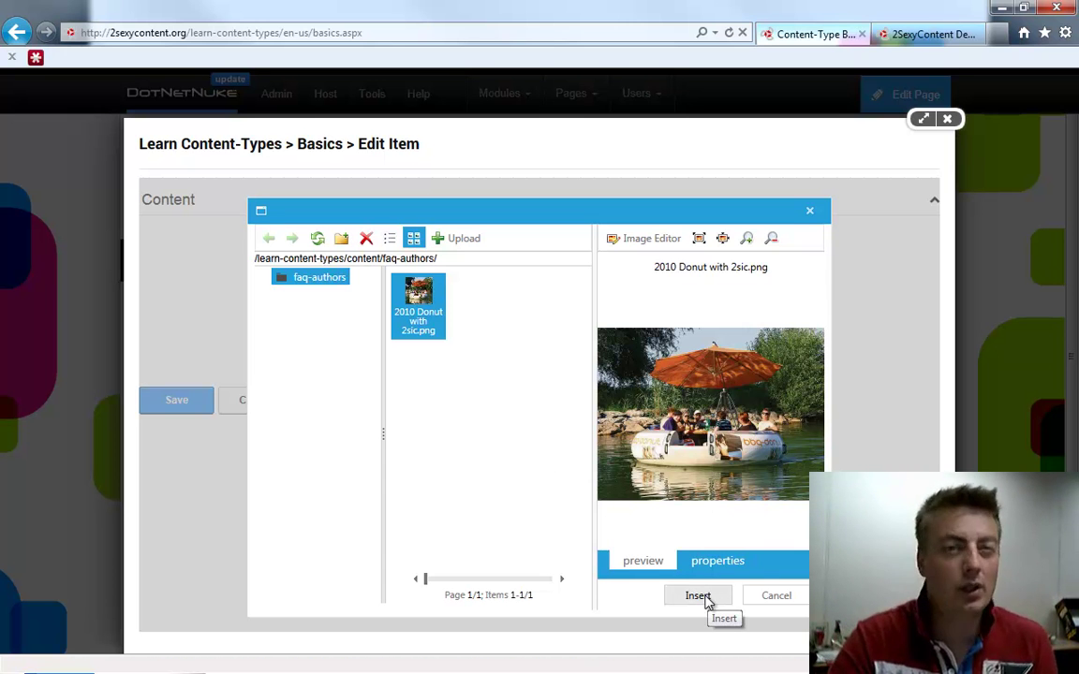
pyautogui.click(704, 598)
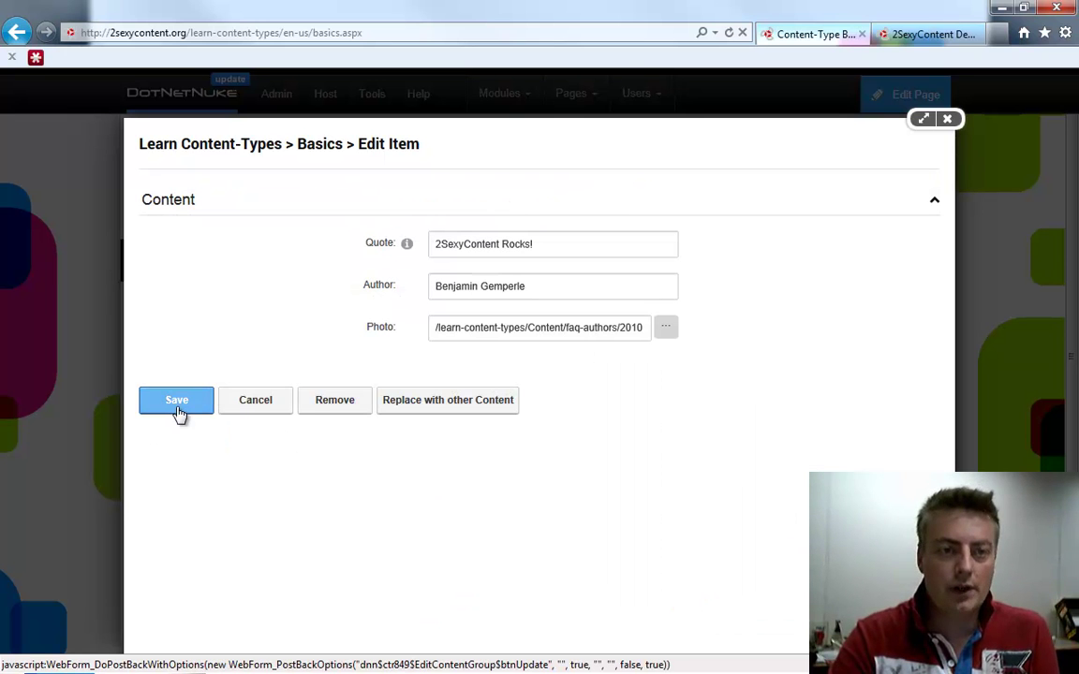
# Save the quote item, then choose Edit Template from the module's pencil menu
pyautogui.click(192, 404)
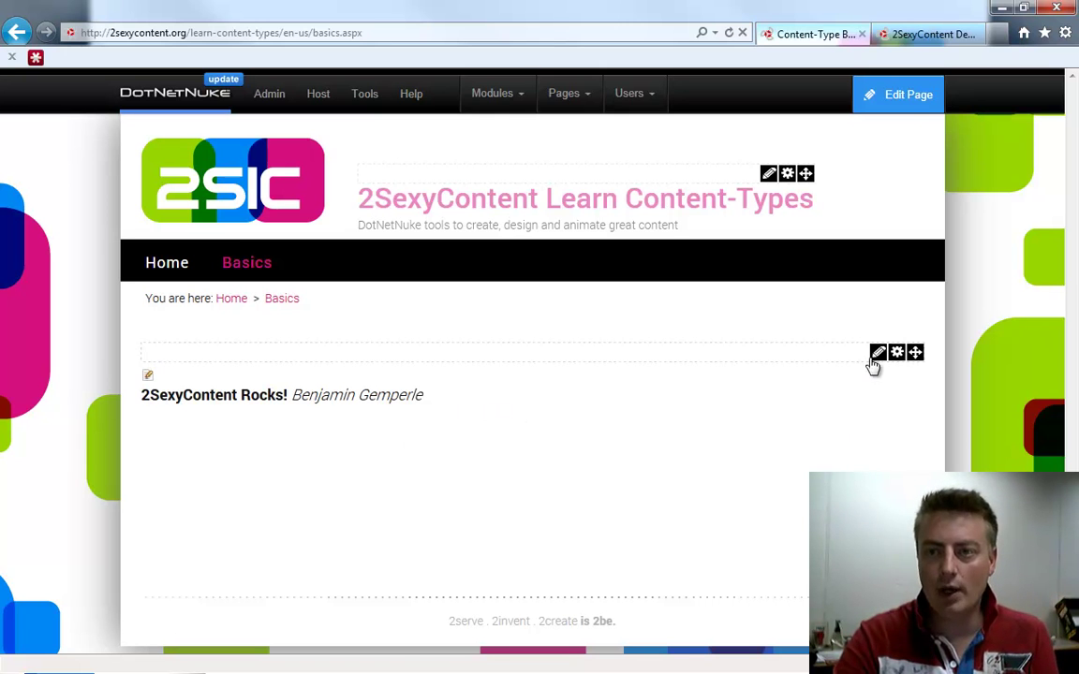
pyautogui.moveTo(877, 353)
pyautogui.click(833, 444)
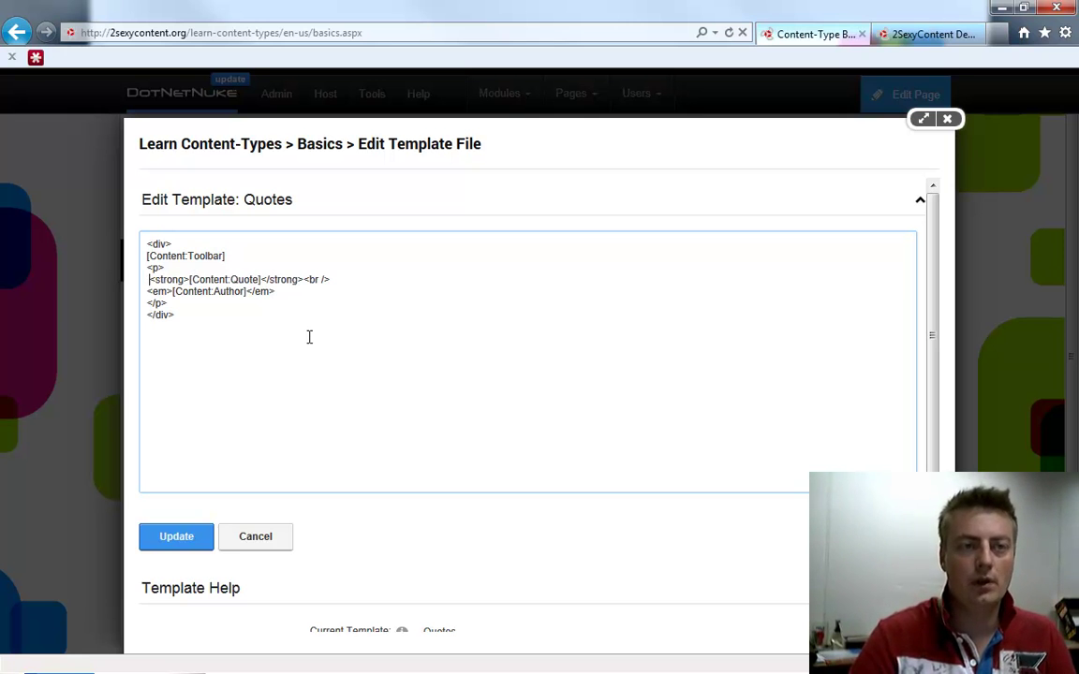
# Add <img src="[Content:Photo]?w=200&h=200&mode=crop"> below the author line and update the template
pyautogui.press('BackSpace')
pyautogui.press('BackSpace')
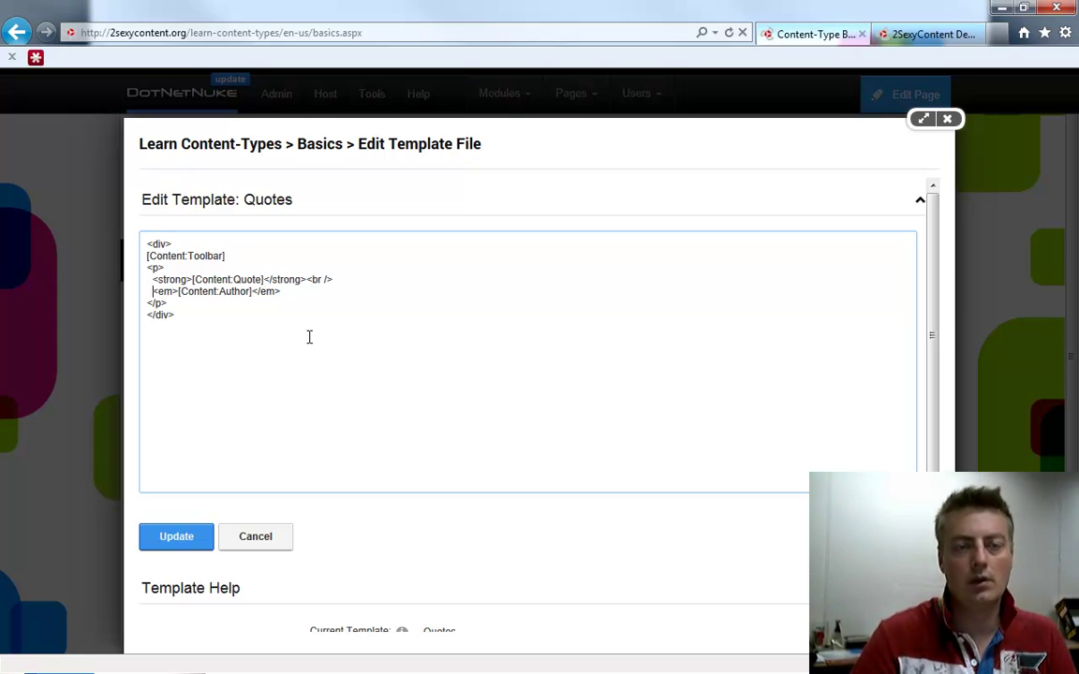
pyautogui.press('End')
pyautogui.press('Return')
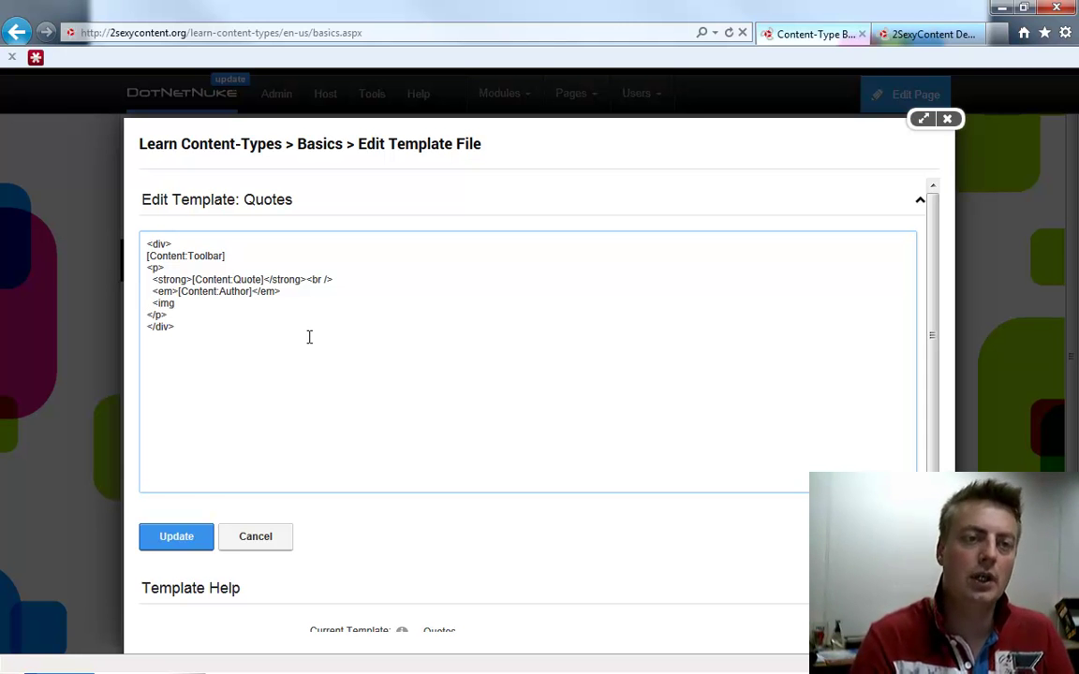
pyautogui.write('<img src="[Content:Photo]')
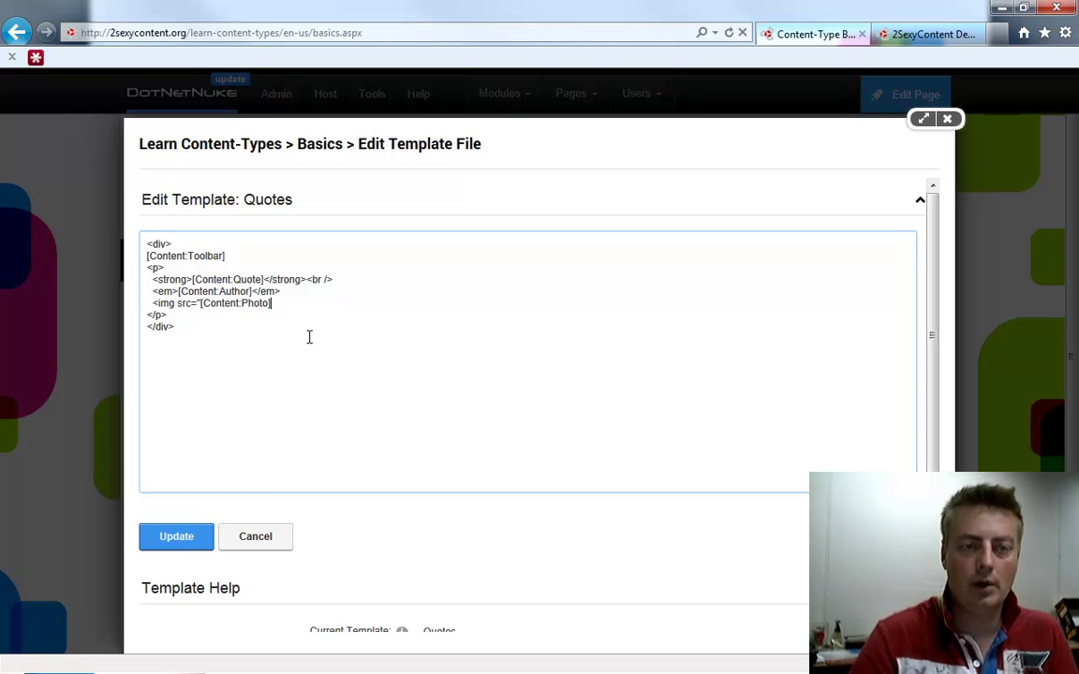
pyautogui.scroll(-5, 327, 474)
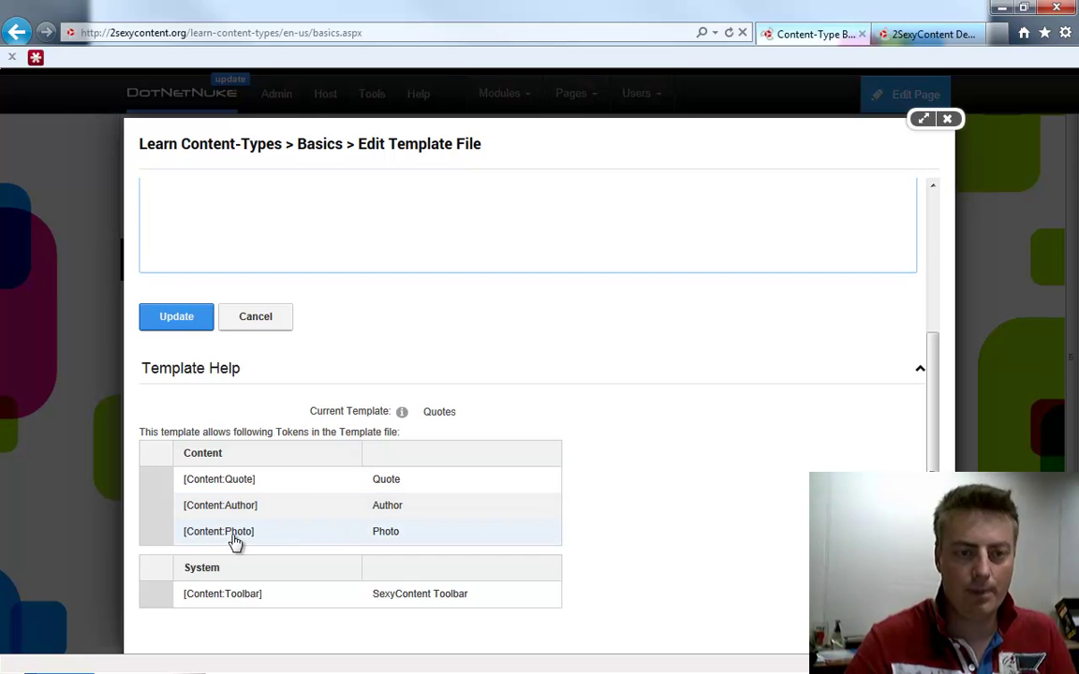
pyautogui.scroll(5, 351, 449)
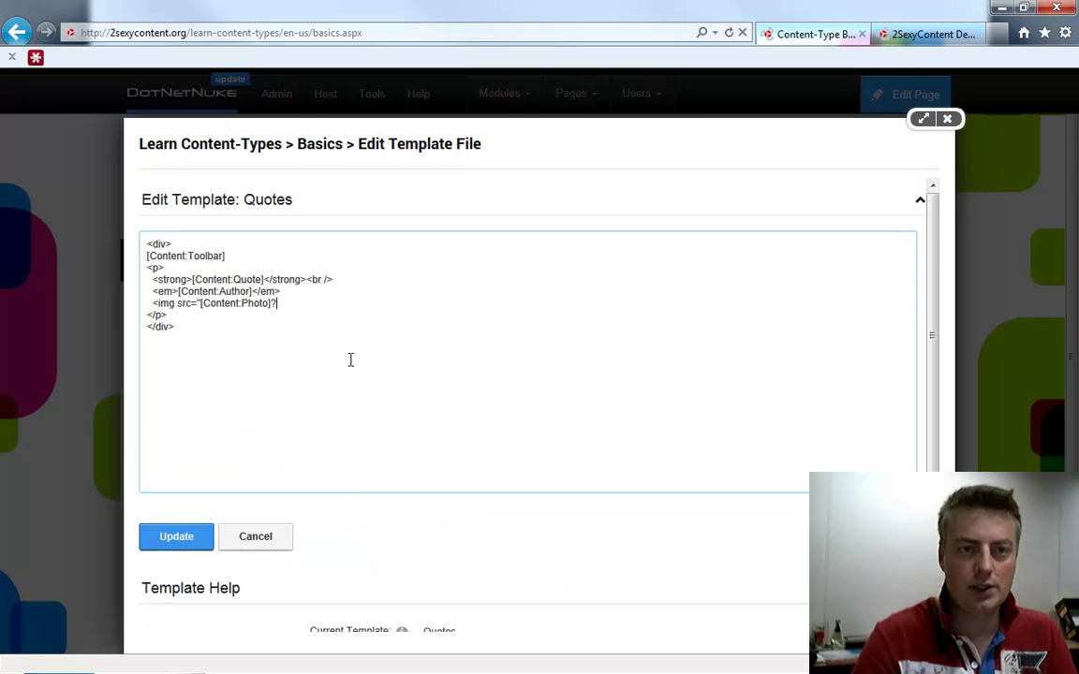
pyautogui.write('?w=200')
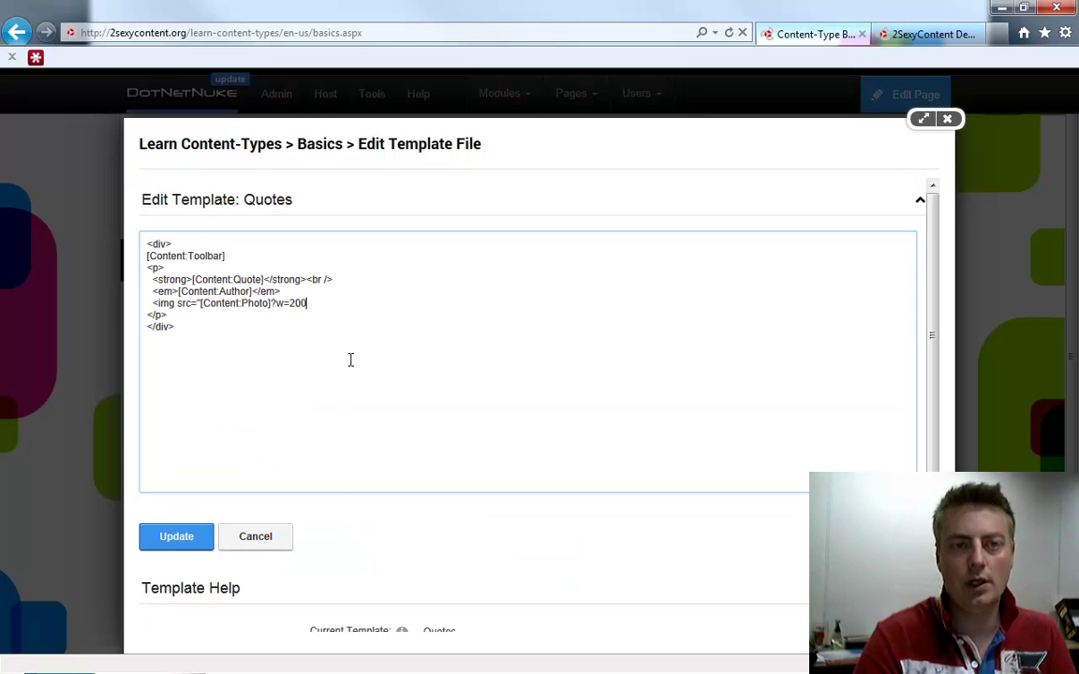
pyautogui.write('h=200')
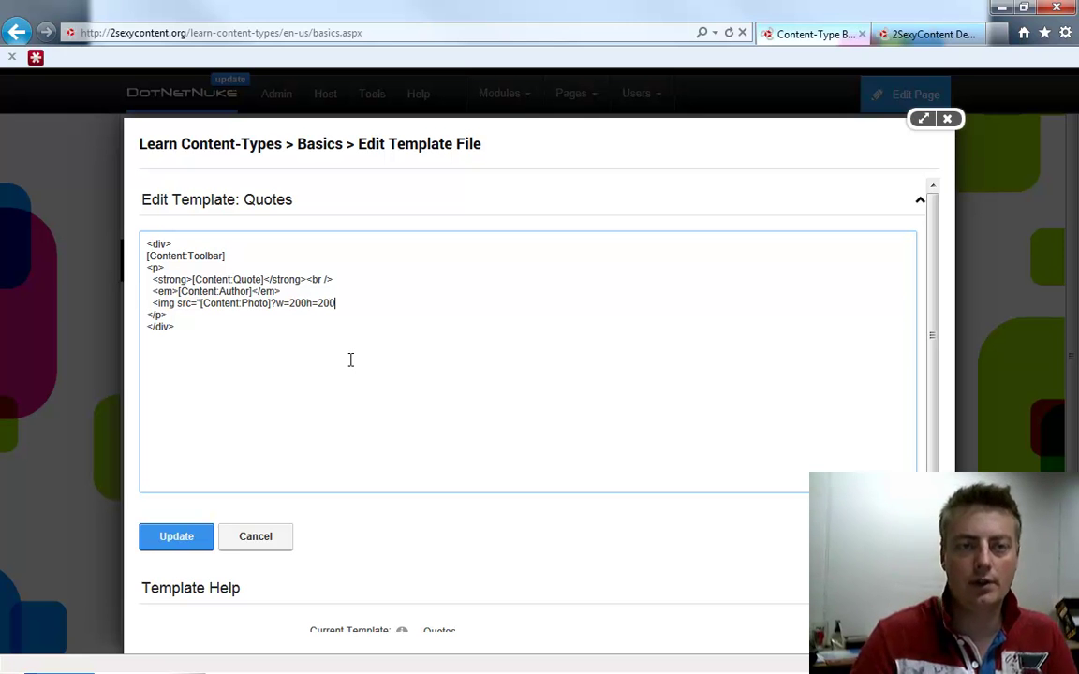
pyautogui.write('&')
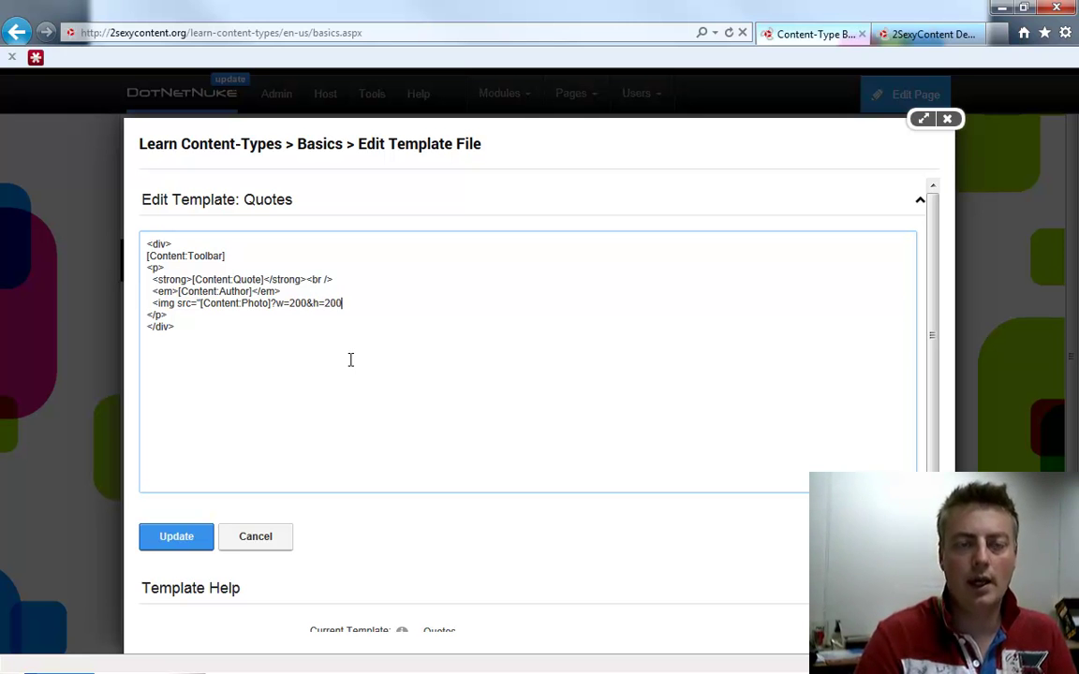
pyautogui.write('&mode=crop">')
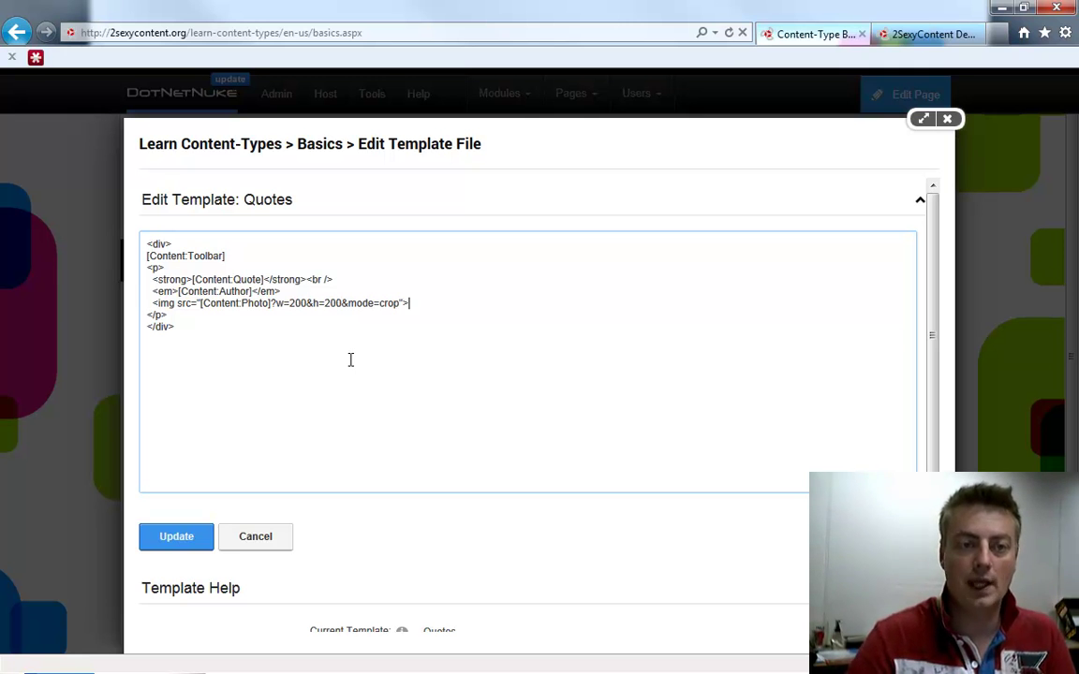
pyautogui.click(186, 540)
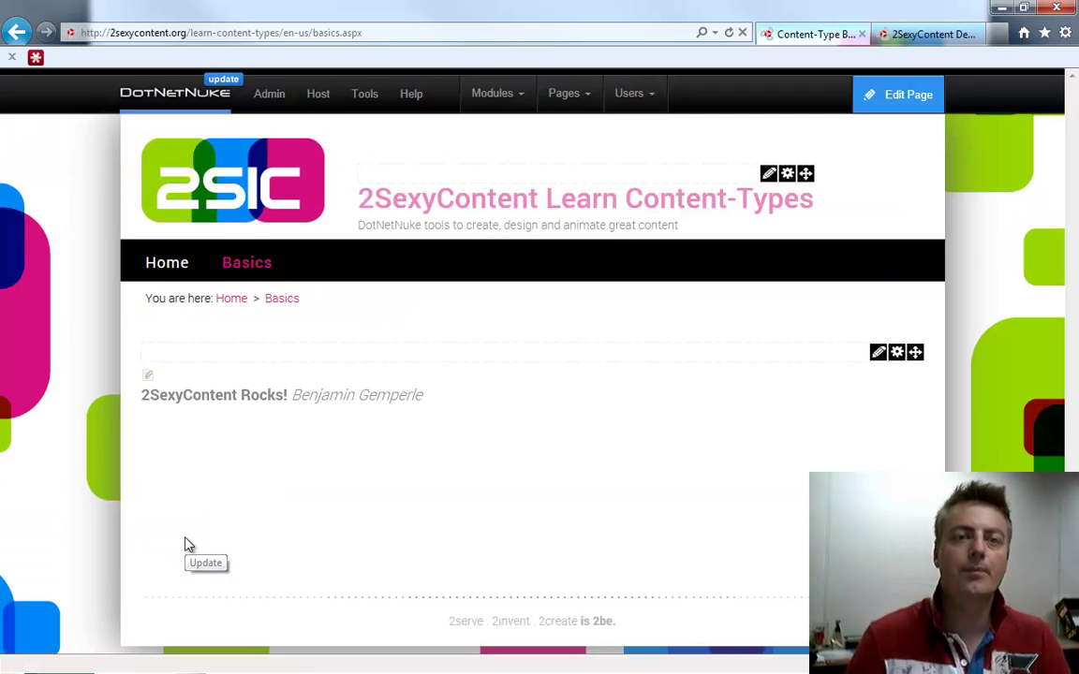